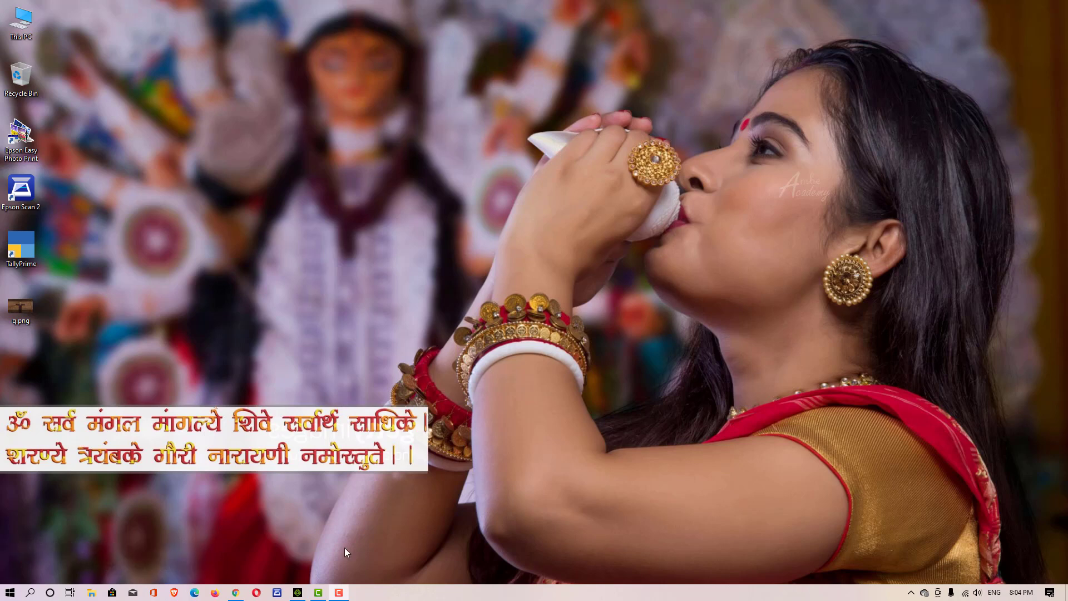
- Switch to iClone 7 and add the CC3+_Karherine avatar from the avatar templates to the empty scene
click(301, 594)
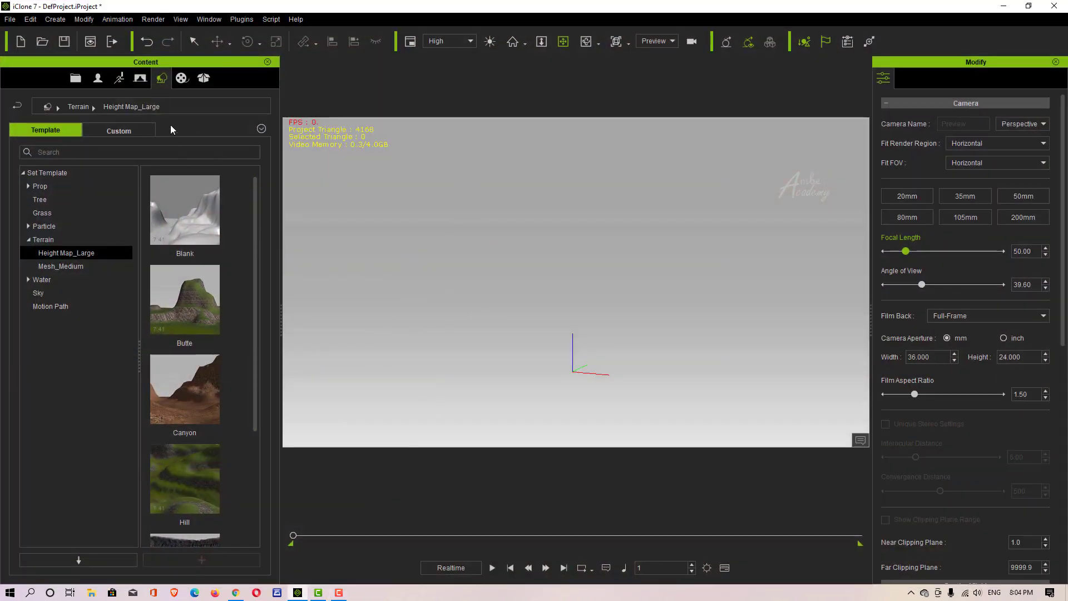
click(76, 78)
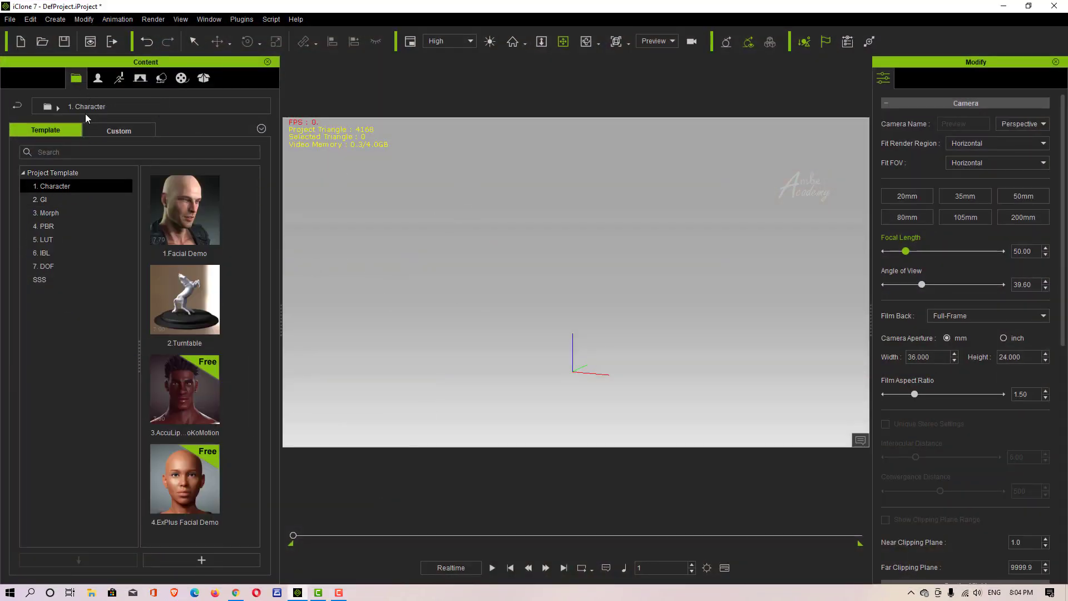
click(97, 78)
scroll(579, 282, down, 3)
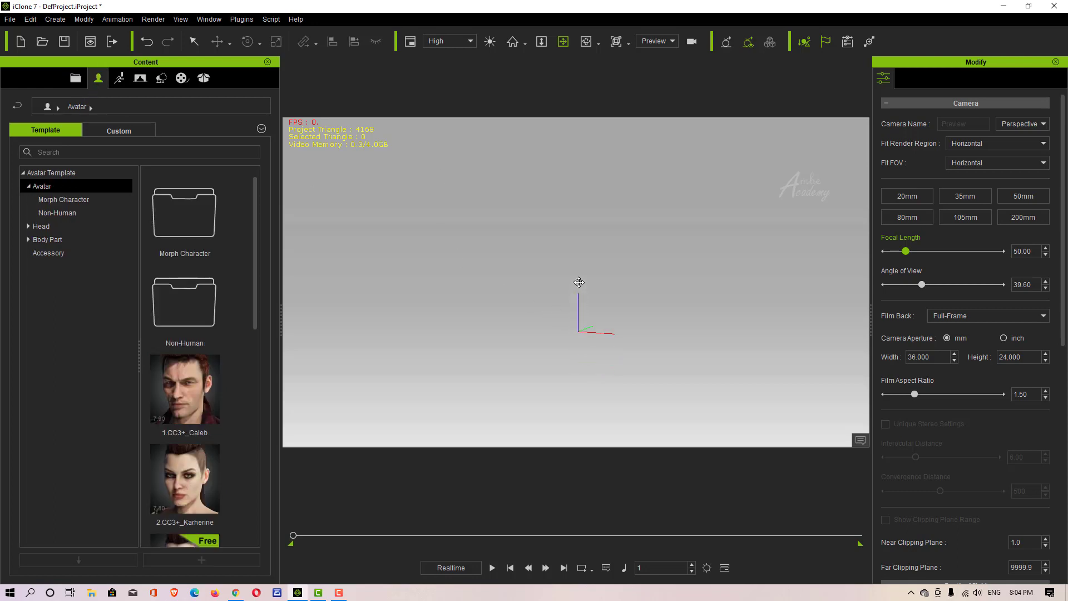
scroll(186, 367, down, 4)
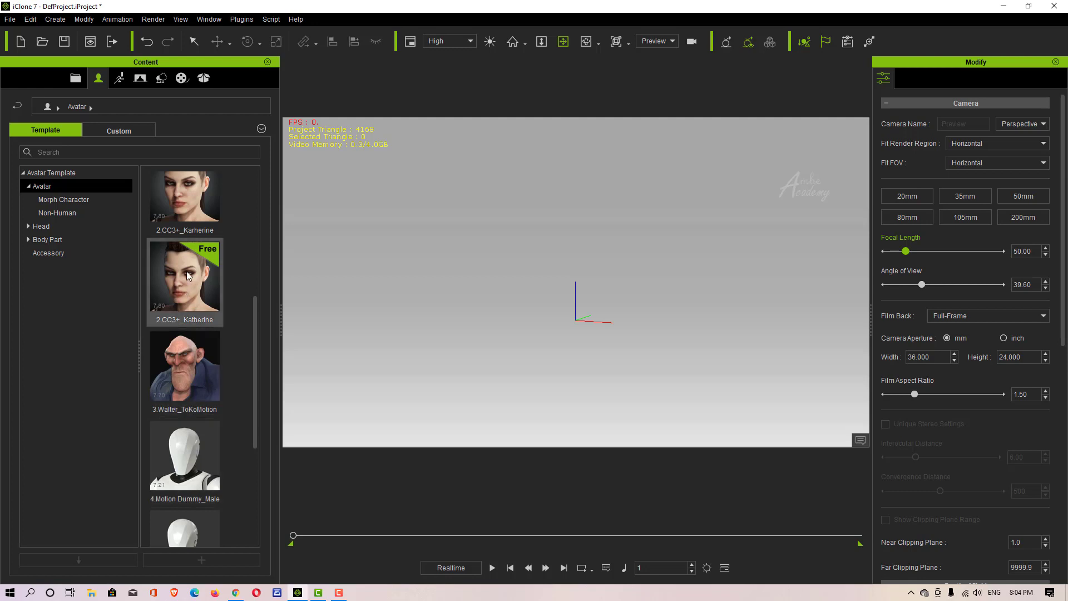
scroll(168, 306, up, 5)
drag(185, 479, 563, 362)
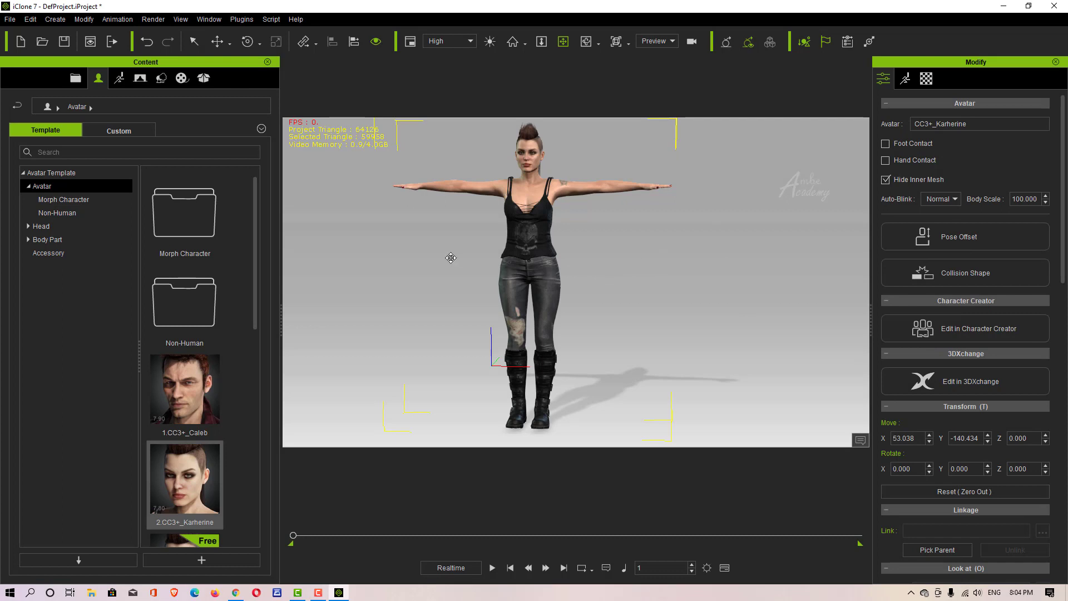
- Create a primitive box in the scene at the origin behind the avatar
click(161, 79)
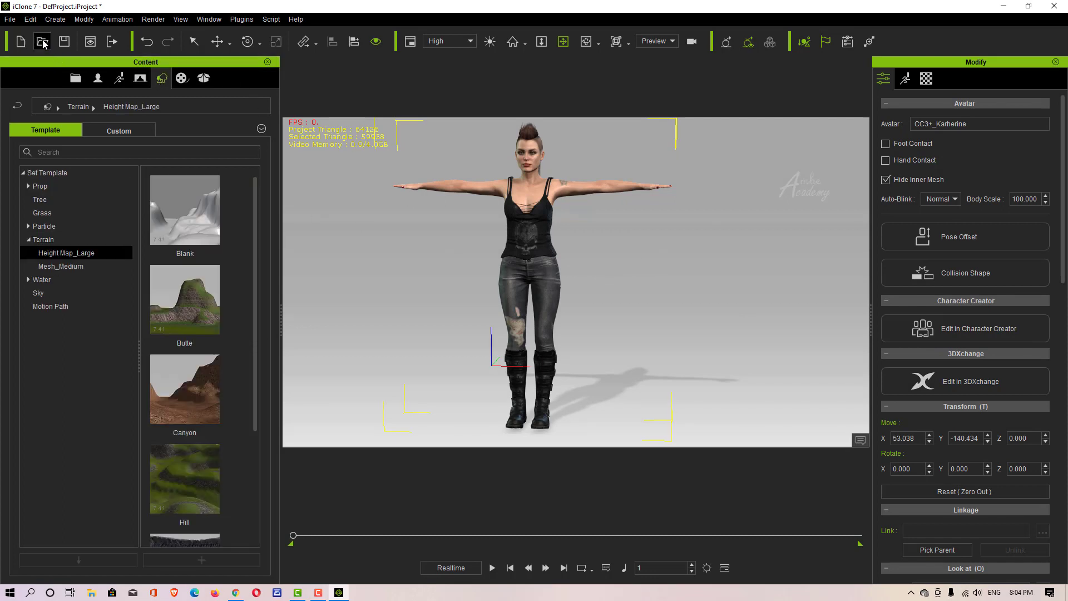
click(55, 19)
mouse_move(121, 36)
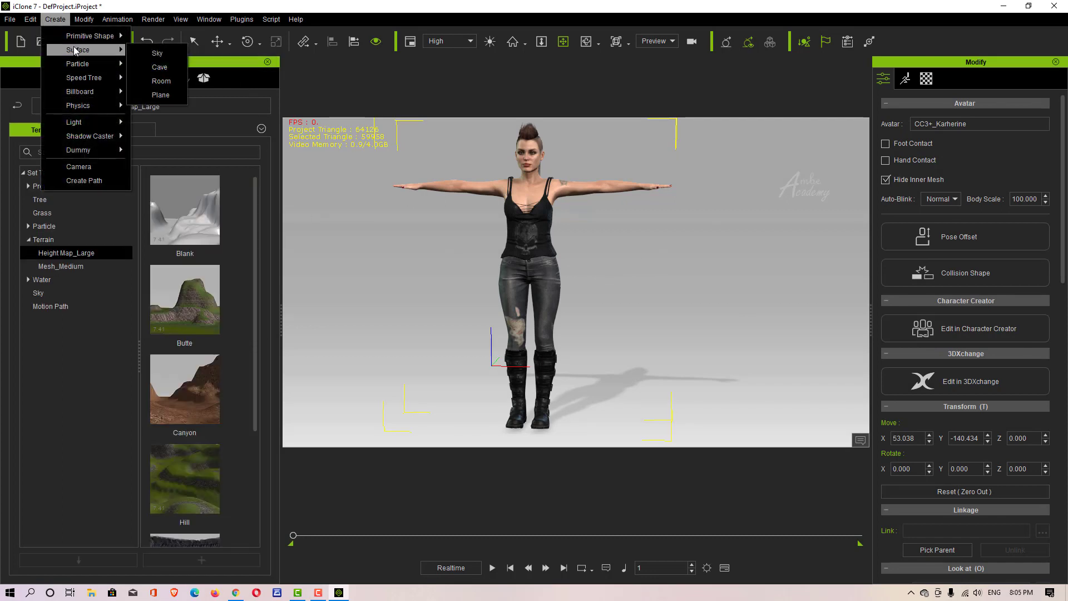
click(157, 39)
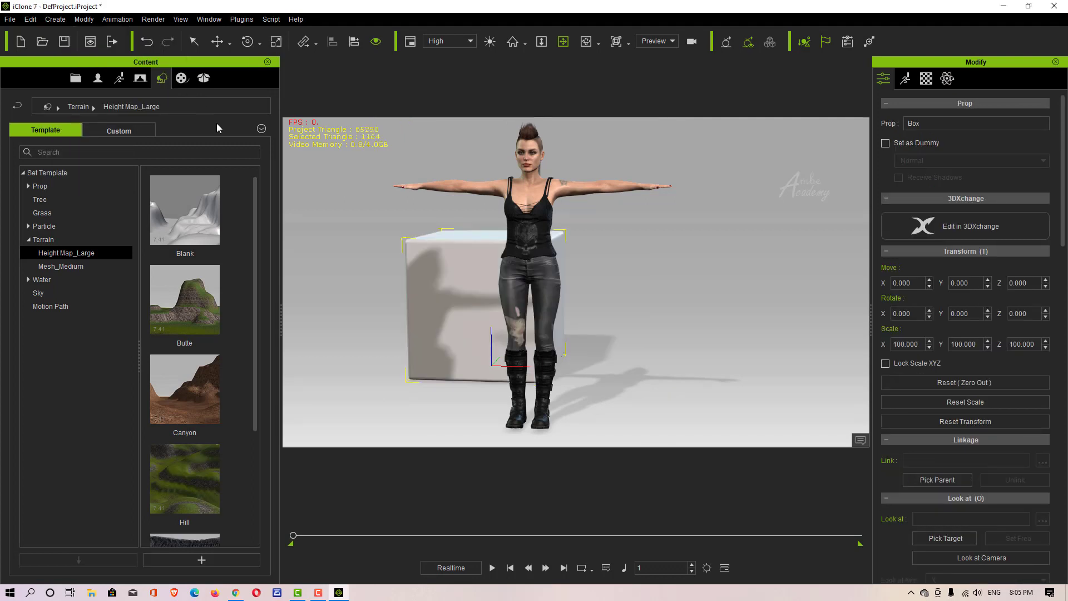
right_drag(484, 316, 700, 311)
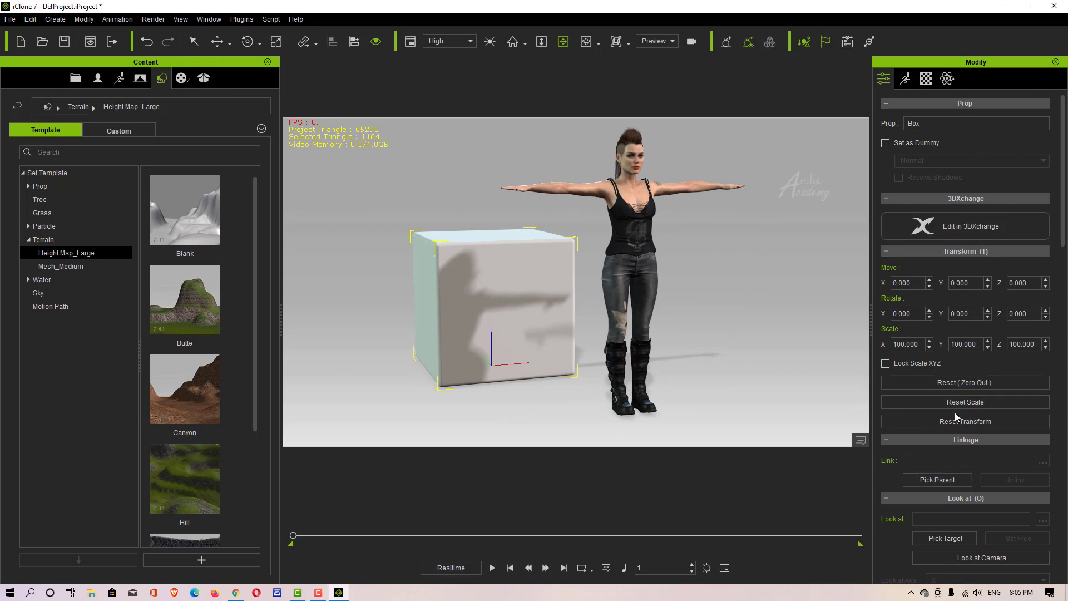
- Select the avatar and close the content library to enlarge the viewport
click(630, 240)
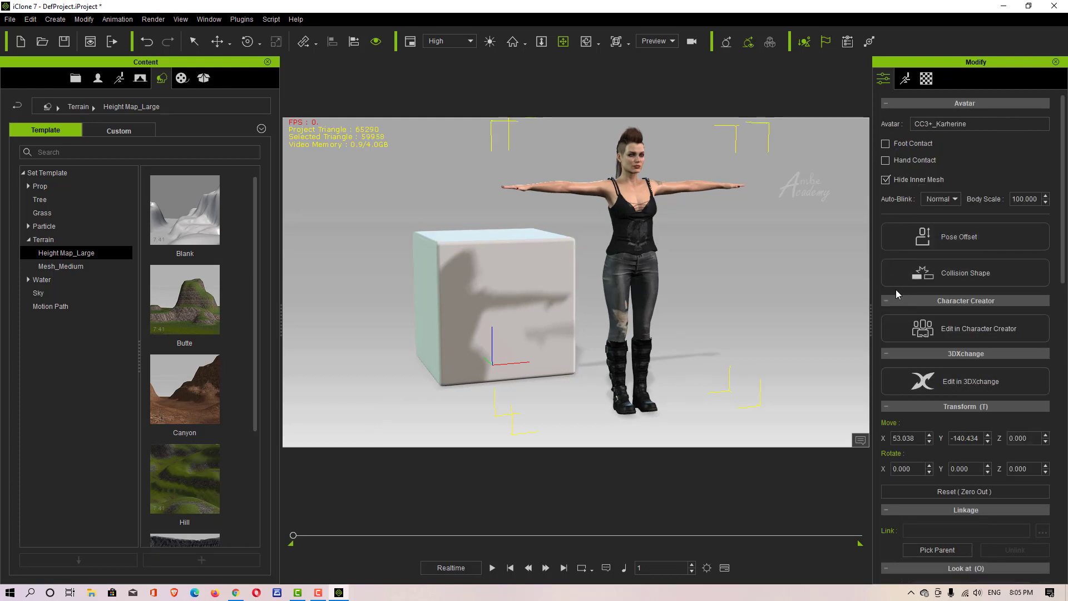
right_drag(611, 293, 577, 293)
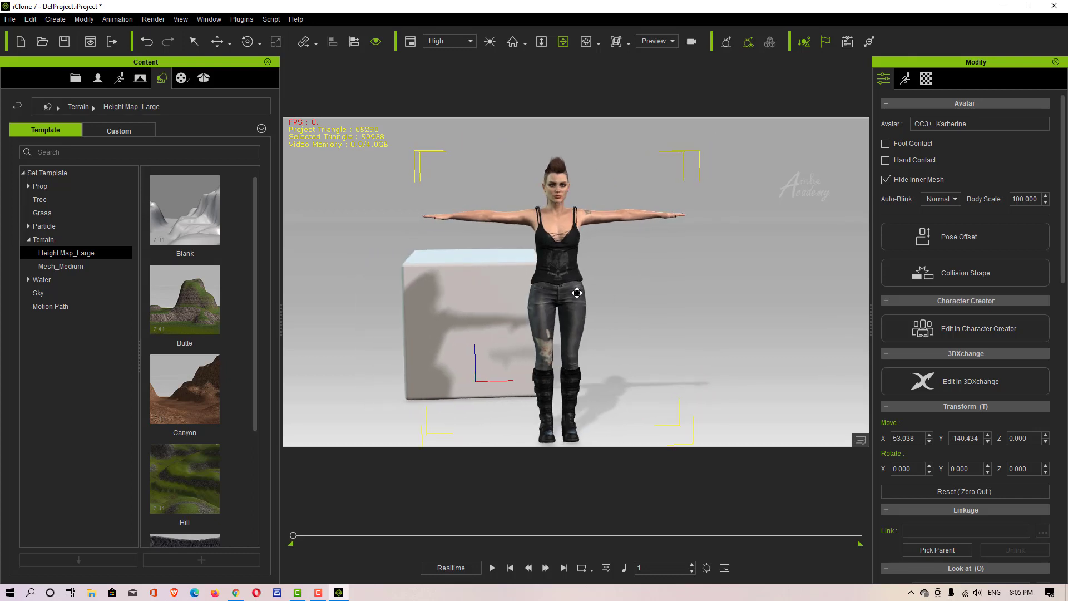
middle_drag(588, 300, 586, 297)
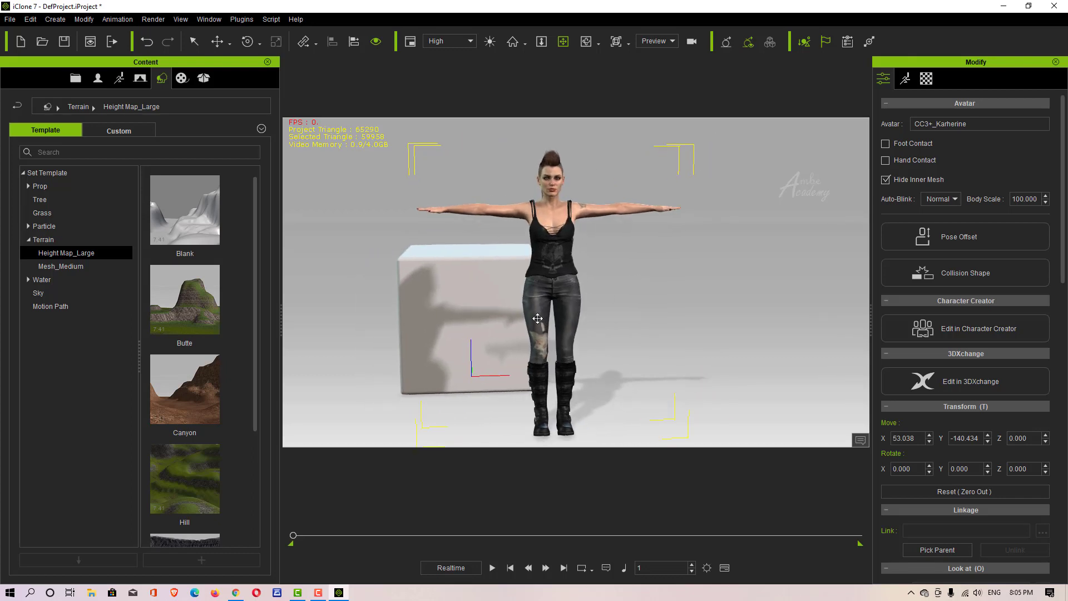
click(267, 61)
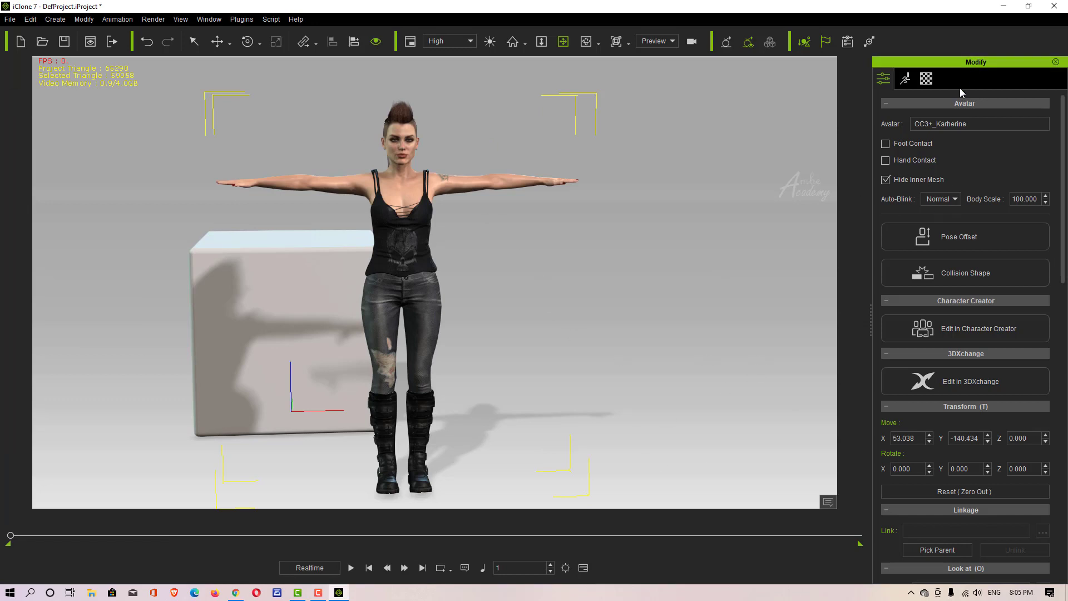
- Collapse all of the avatar's modification sections, from Avatar down to Spring
click(883, 104)
click(886, 119)
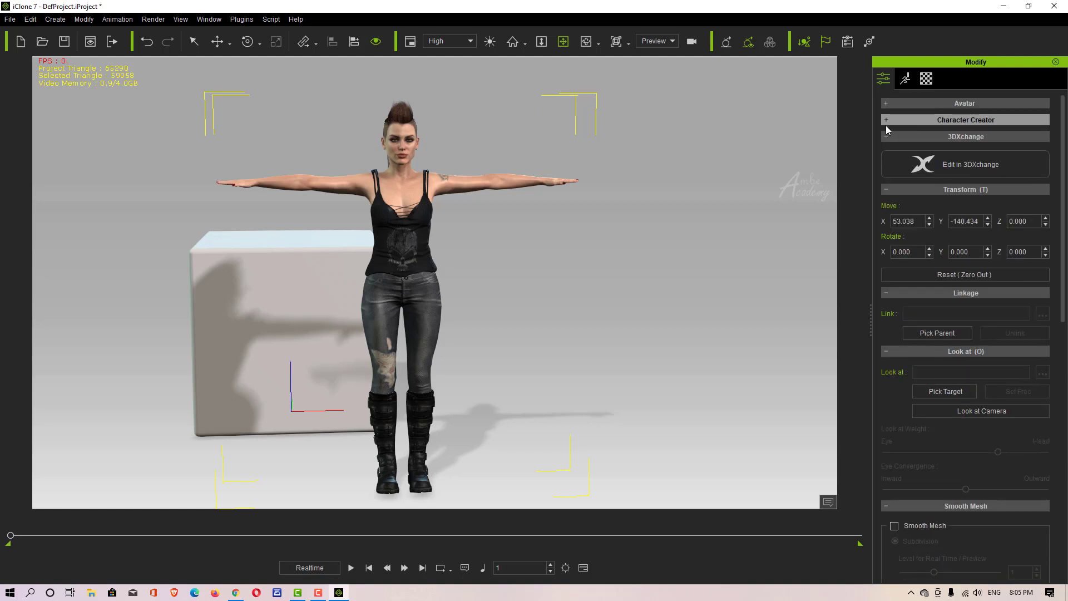
click(886, 135)
click(886, 150)
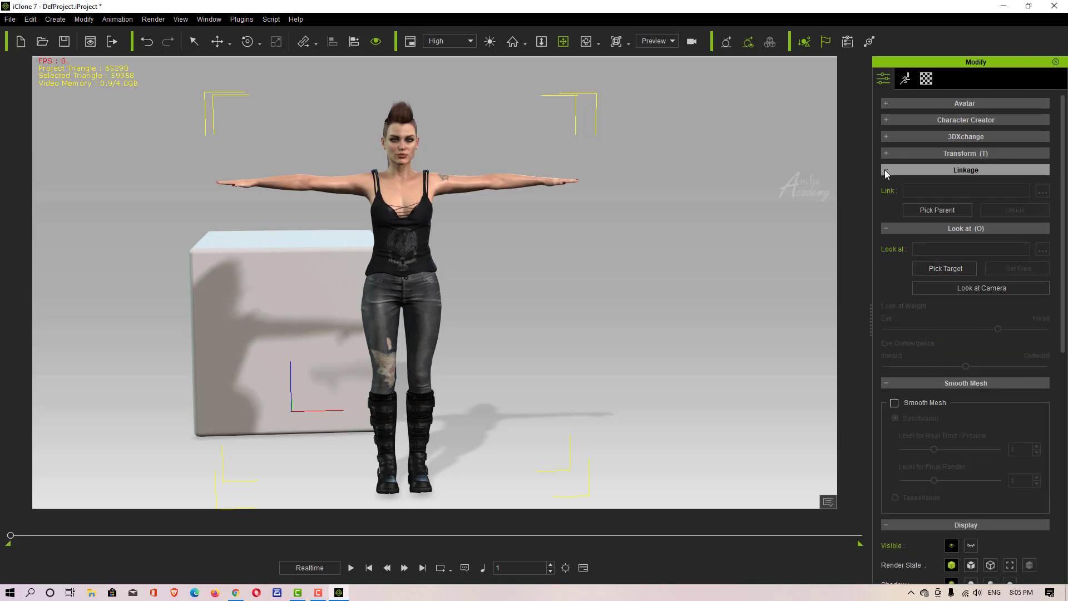
click(884, 169)
click(885, 187)
click(884, 203)
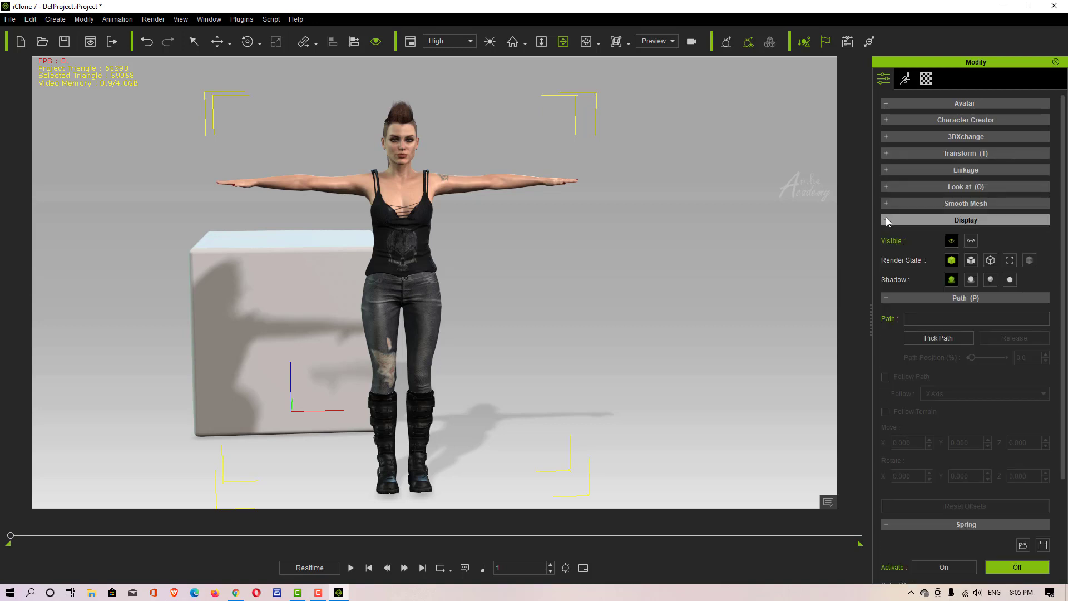
click(885, 218)
click(888, 236)
click(886, 253)
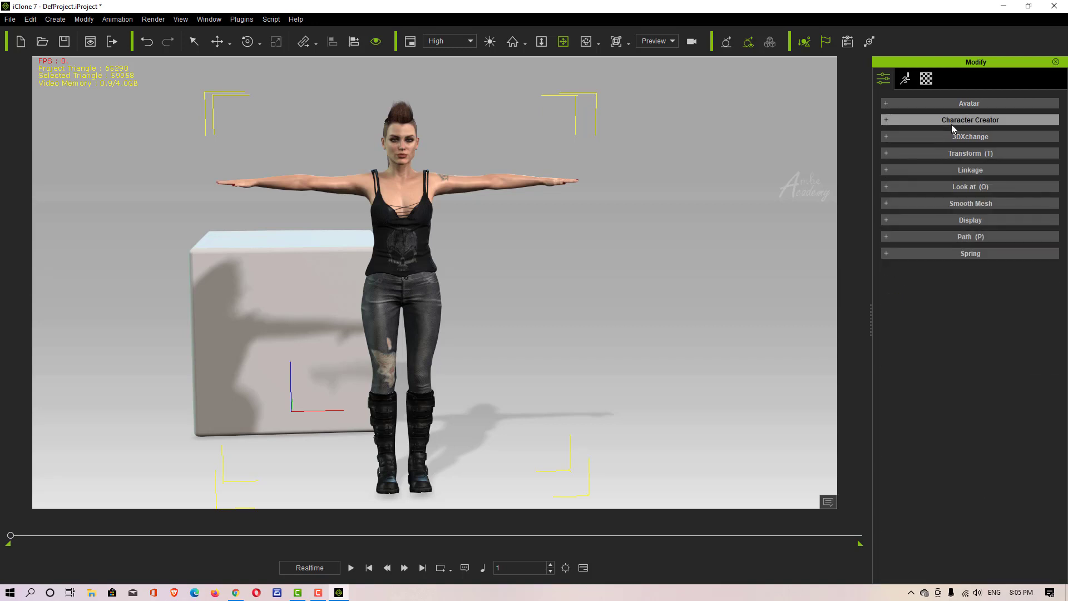
- Expand the Avatar section and rename the avatar to First Character
click(884, 105)
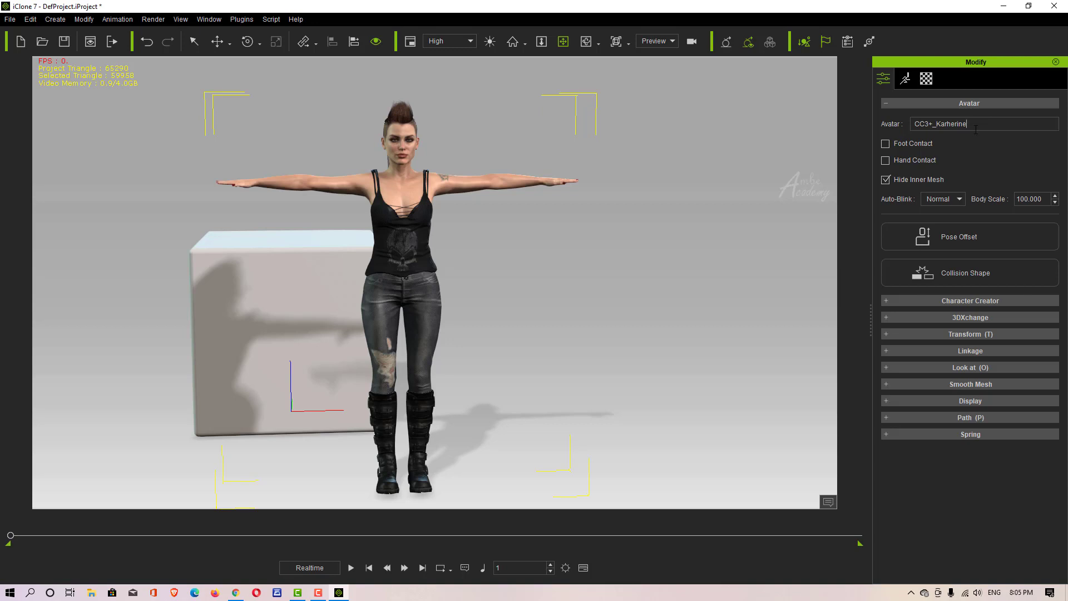
right_drag(455, 241, 541, 291)
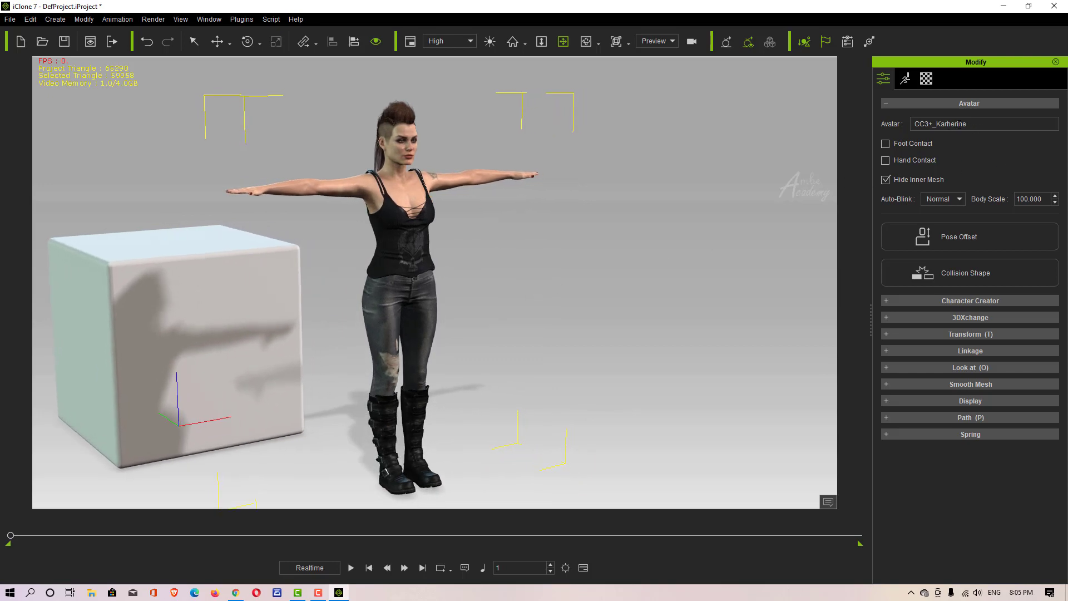
drag(983, 127, 888, 125)
text(First Character)
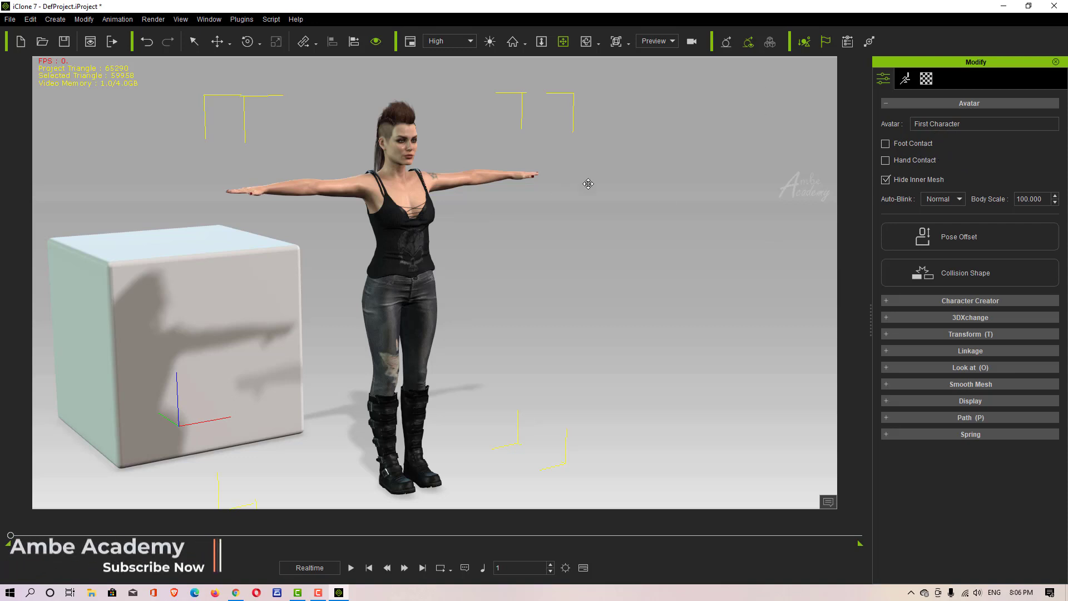
- Move the avatar slightly upward along its vertical axis
key(w)
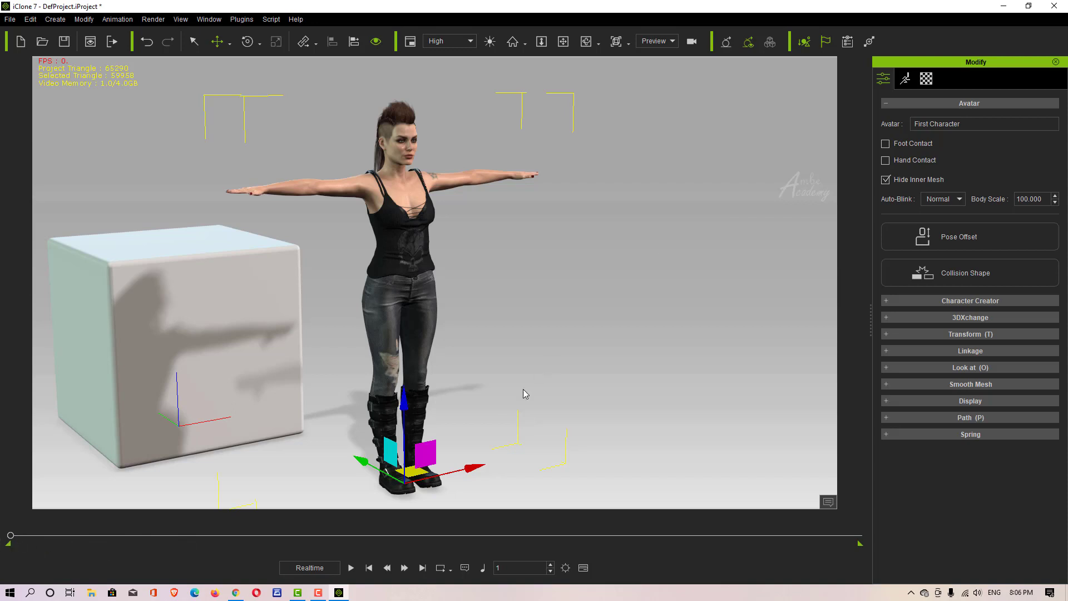
middle_drag(407, 404, 533, 378)
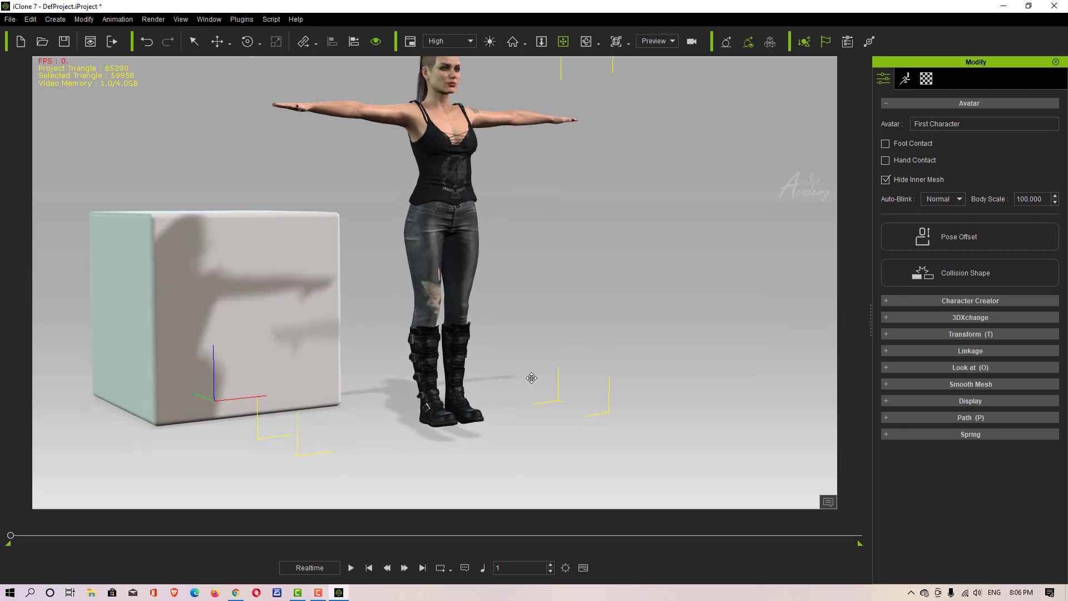
key(w)
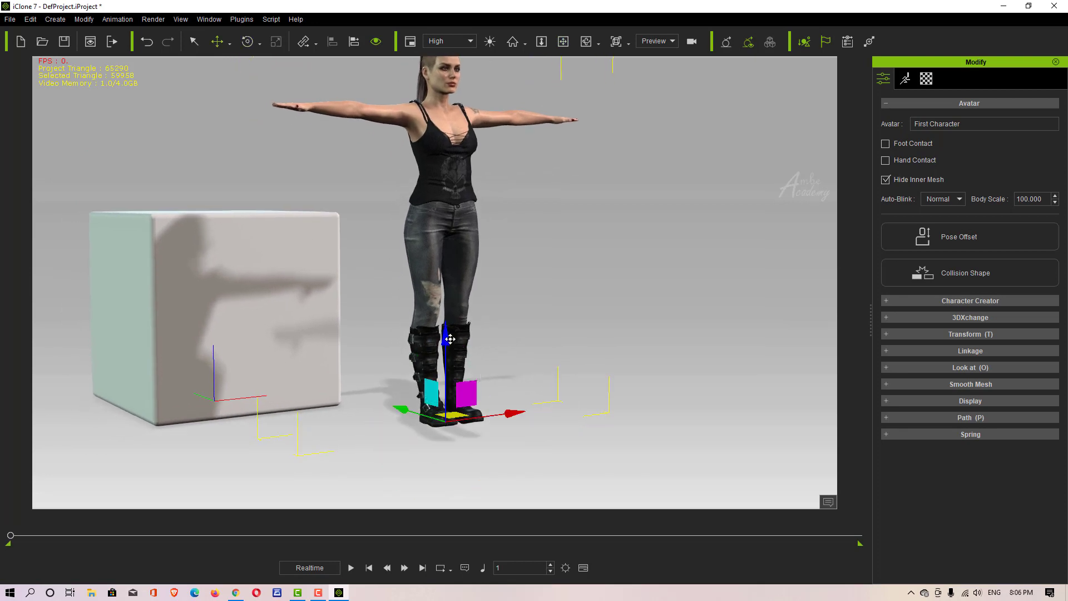
drag(450, 338, 475, 331)
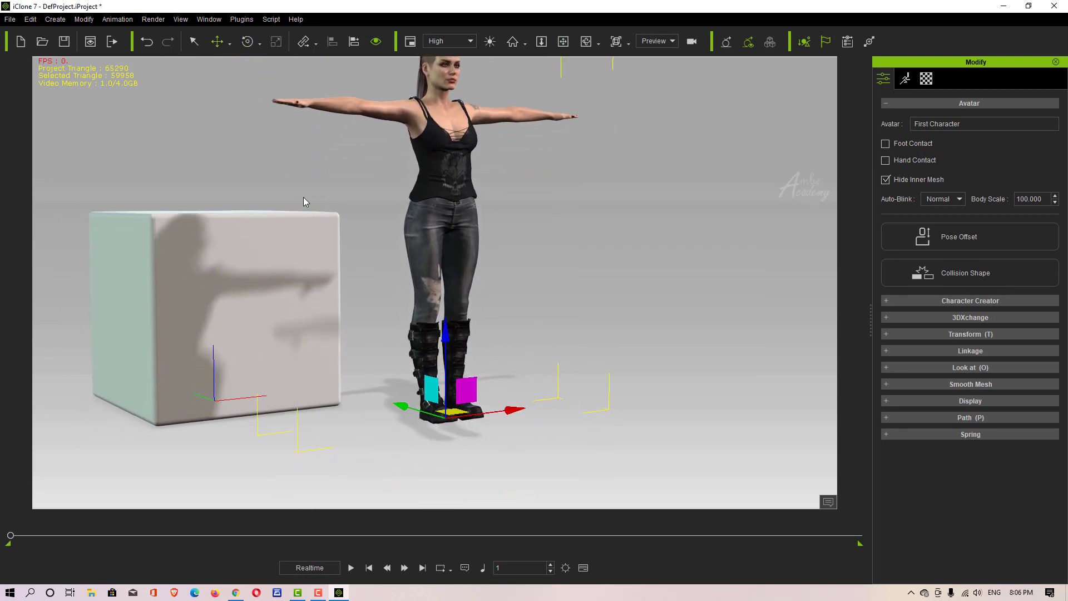
- Create a Plane surface as the ground beneath the box and the avatar
click(27, 20)
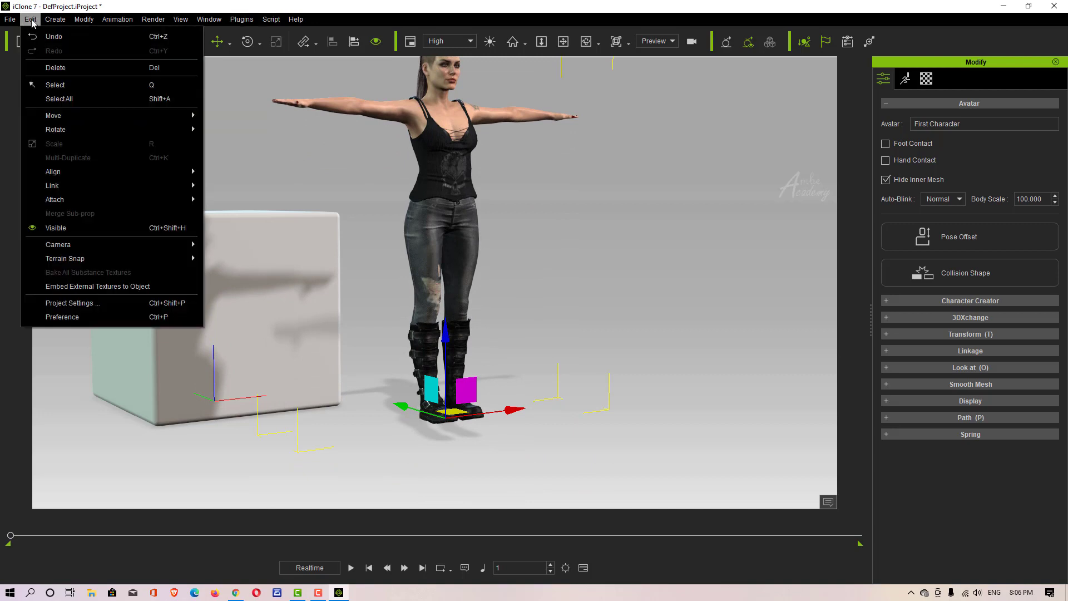
mouse_move(55, 19)
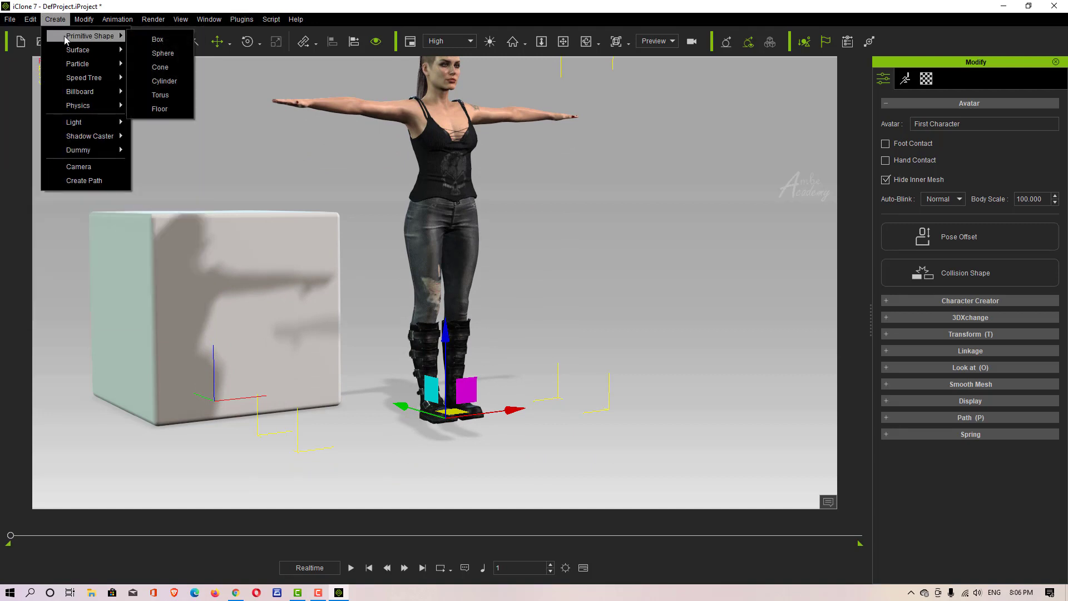
mouse_move(71, 50)
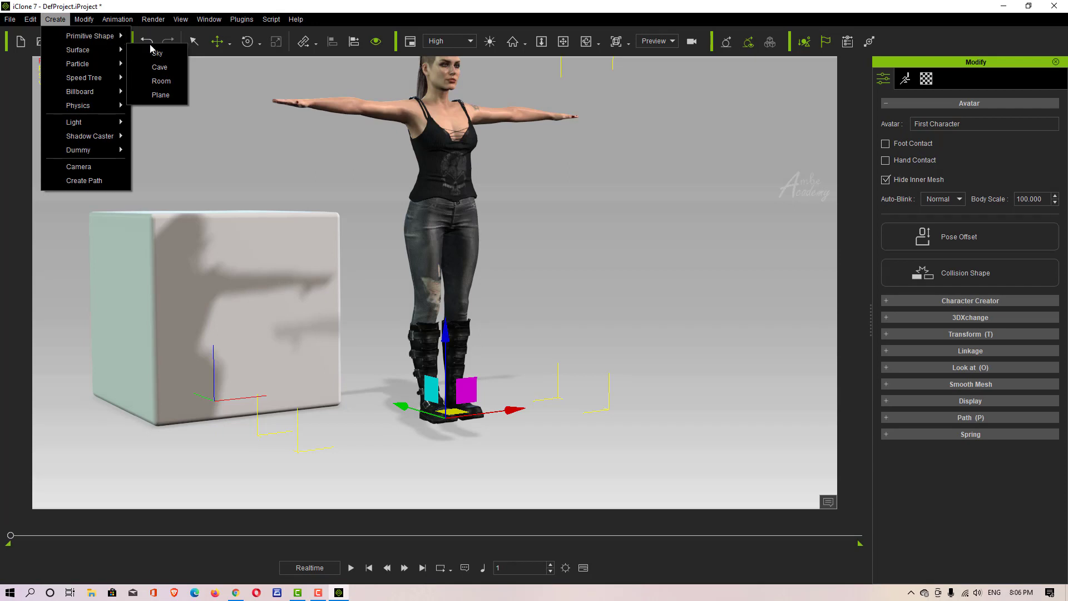
click(161, 95)
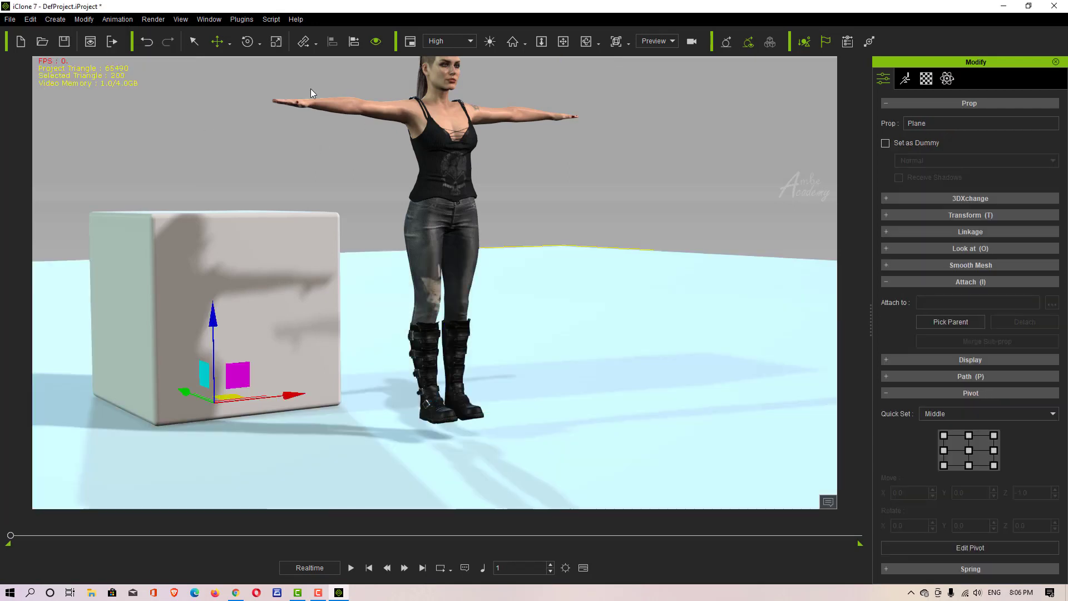
mouse_move(521, 285)
right_down()
mouse_move(581, 328)
mouse_move(484, 352)
mouse_move(574, 279)
mouse_move(581, 331)
mouse_move(557, 295)
mouse_move(558, 265)
mouse_move(505, 274)
mouse_move(521, 268)
right_up()
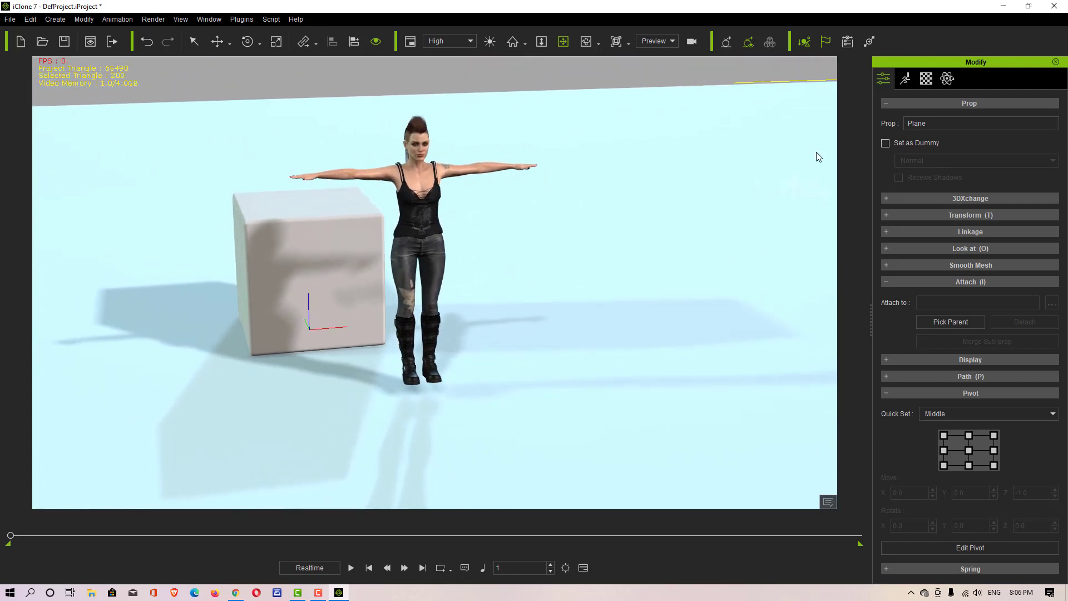
- Raise the avatar clearly above the plane and enable Foot Contact for it
click(420, 193)
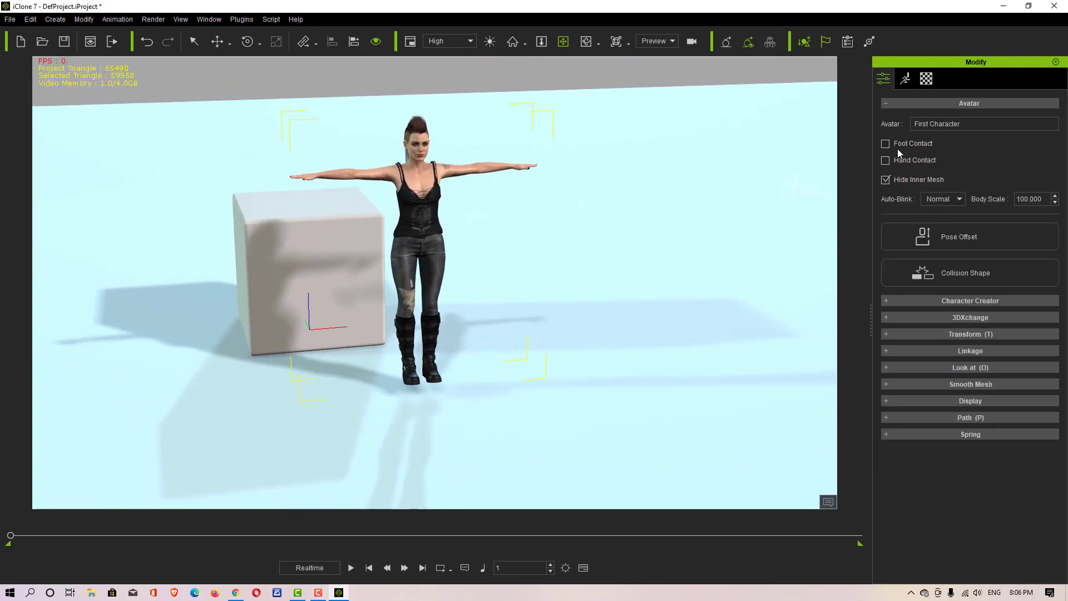
key(w)
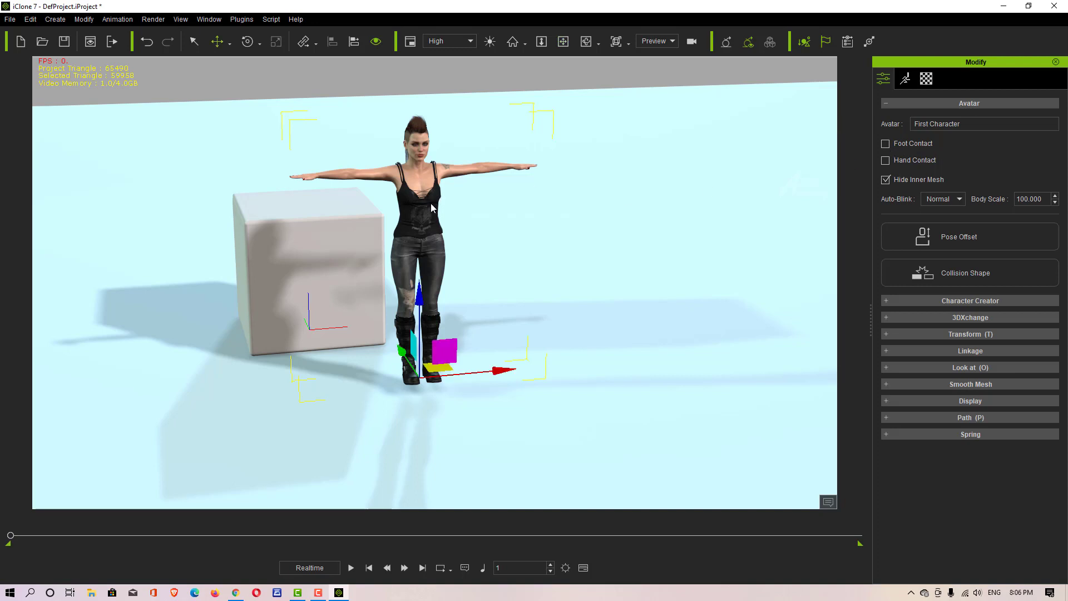
drag(418, 291, 453, 269)
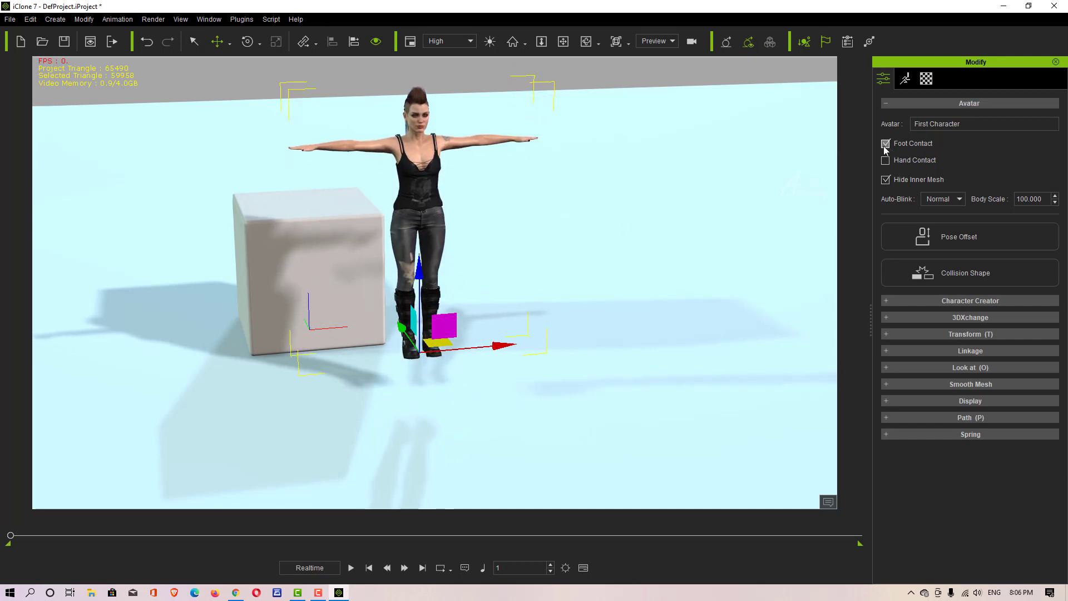
- Test Foot Contact by lowering the avatar into the plane, and undo that move
drag(422, 268, 429, 322)
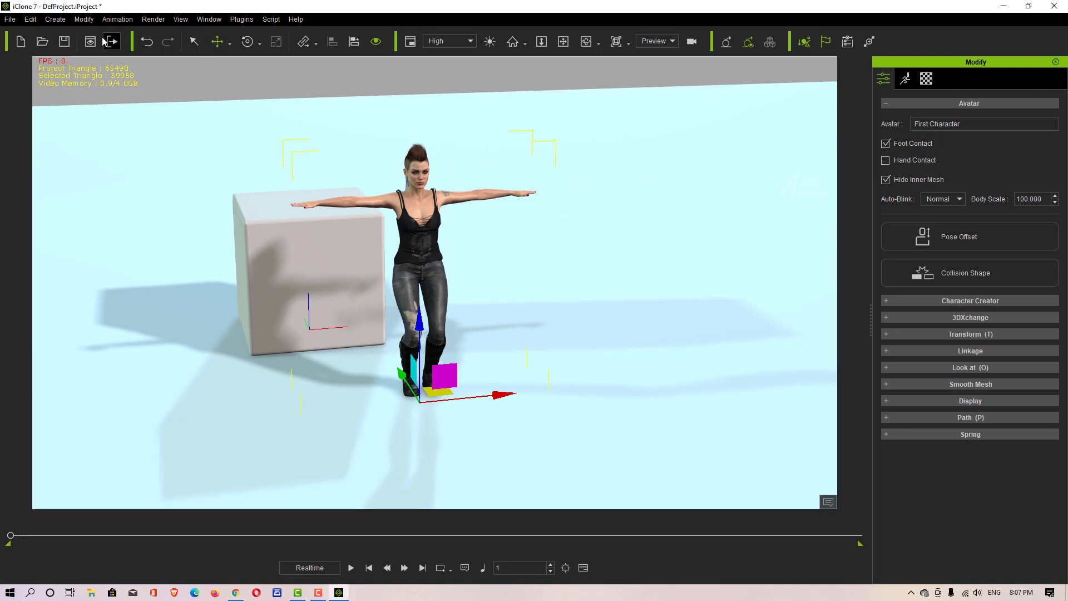
click(146, 41)
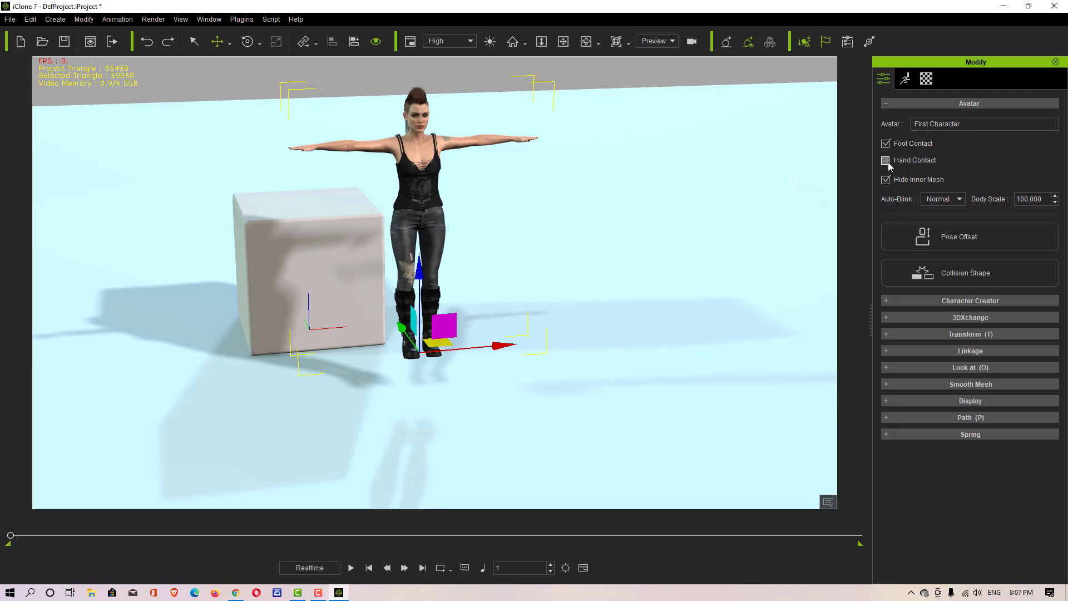
- Enable Hand Contact for the avatar and test it by tilting the avatar sideways onto the box
key(e)
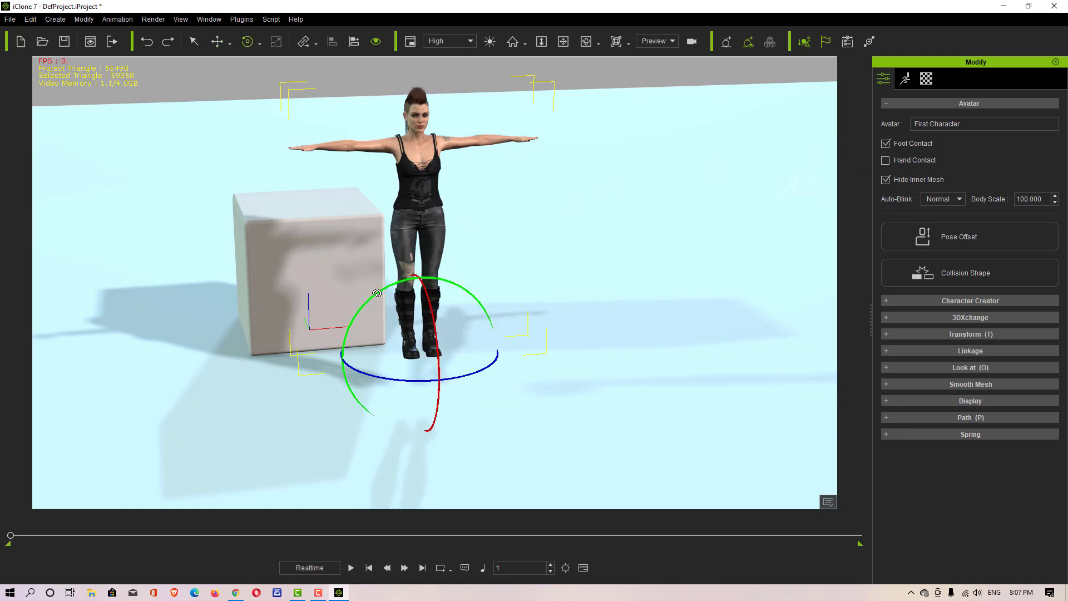
drag(415, 359, 353, 282)
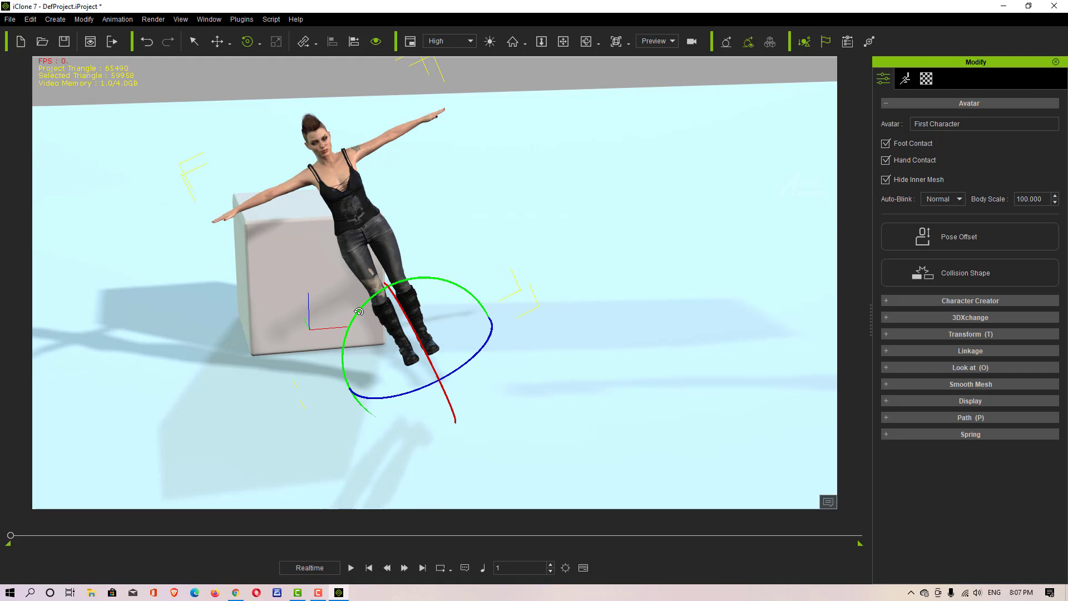
mouse_move(356, 313)
mouse_down()
mouse_move(341, 336)
mouse_move(367, 303)
mouse_up()
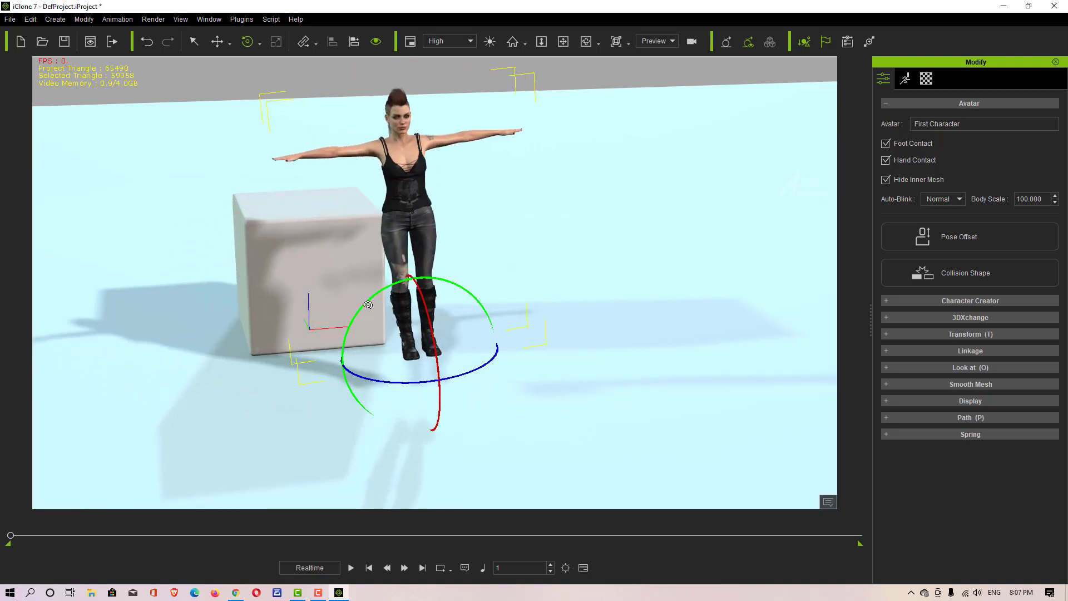
click(147, 41)
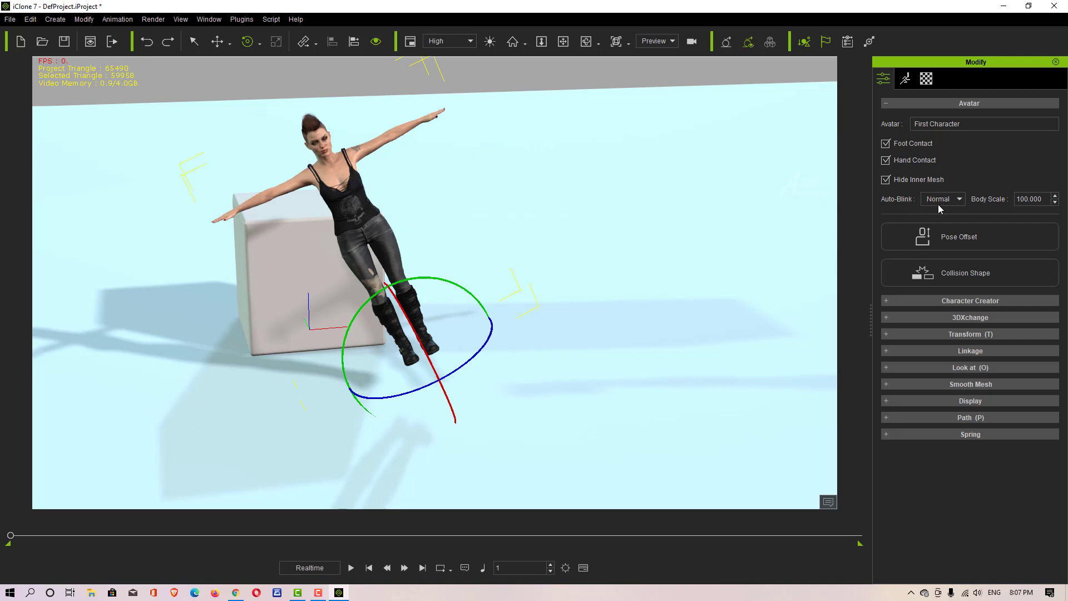
- Rotate the tilted avatar back to an upright stance beside the box
click(954, 199)
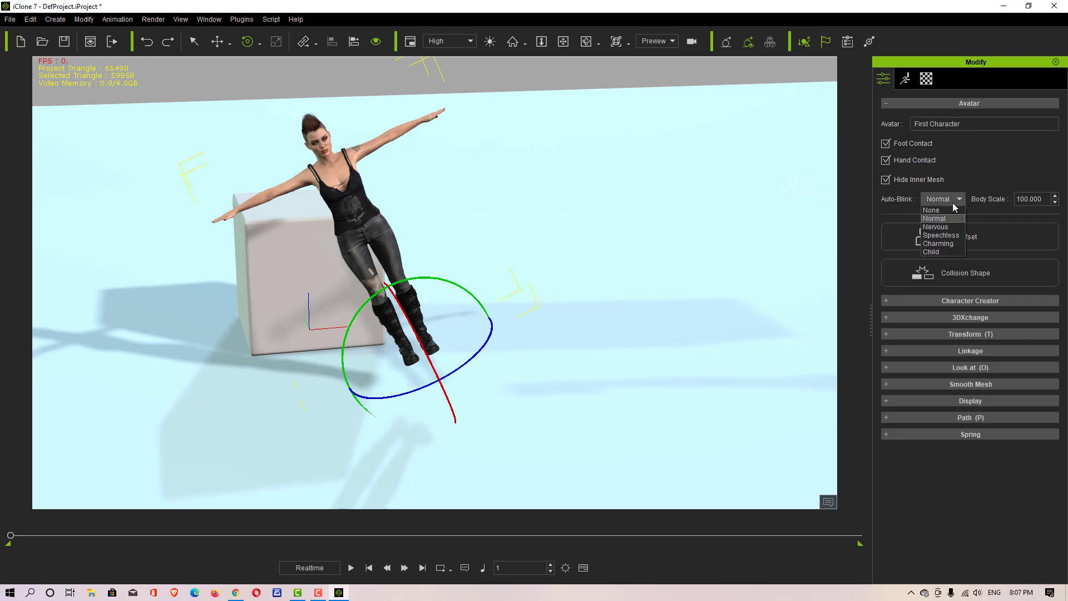
click(409, 284)
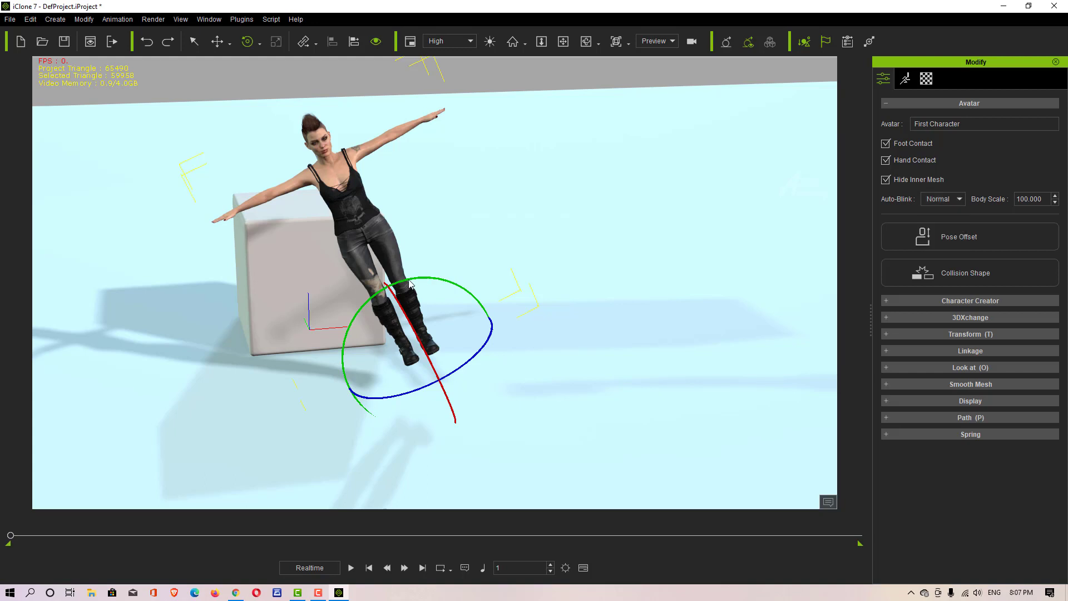
drag(356, 307, 368, 302)
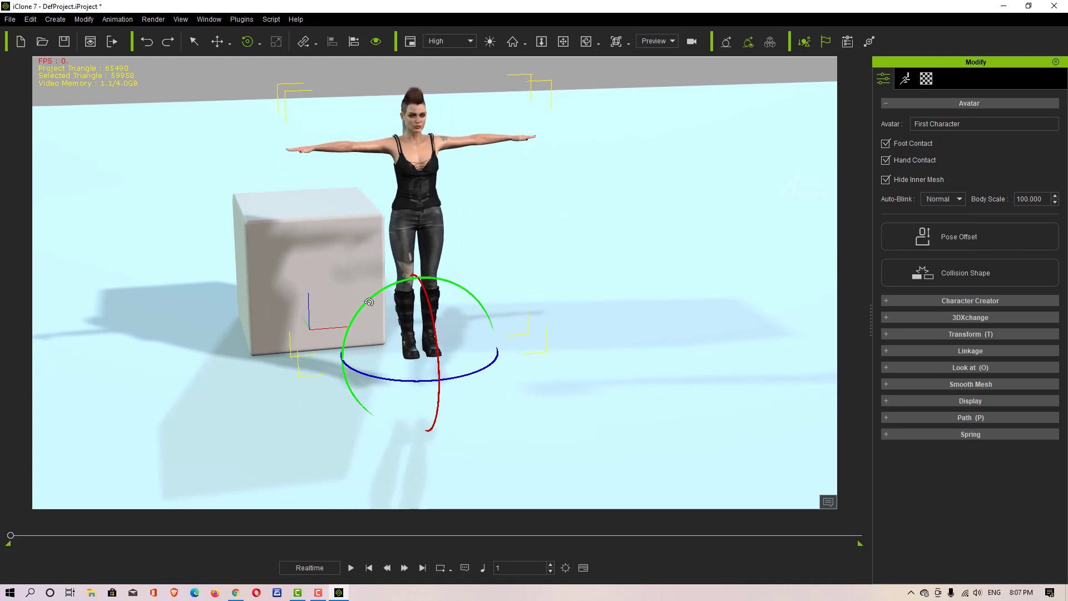
- Preview the Normal Auto-Blink close up on the avatar's face by playing the animation, and return to the first frame
scroll(417, 150, up, 3)
scroll(417, 150, up, 5)
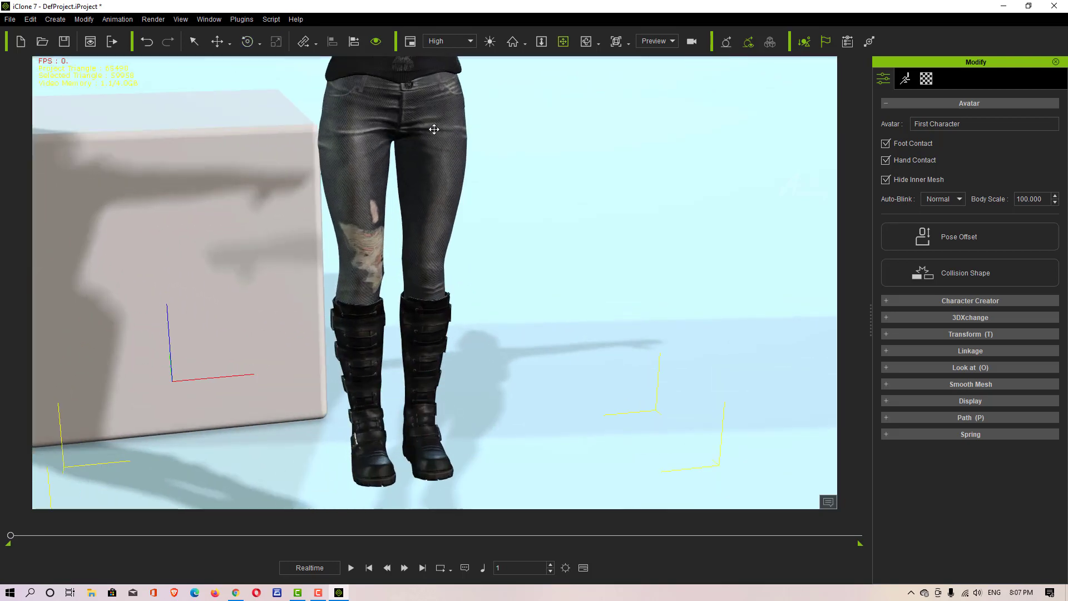
middle_drag(416, 150, 843, 235)
scroll(453, 286, down, 3)
click(938, 199)
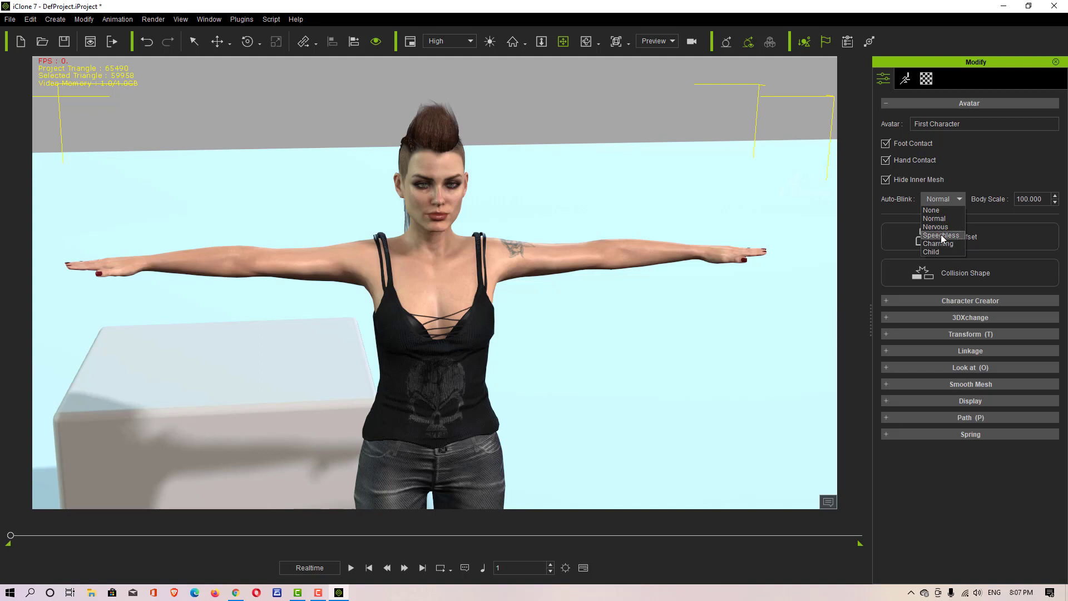
click(495, 265)
middle_drag(494, 262, 327, 468)
click(350, 567)
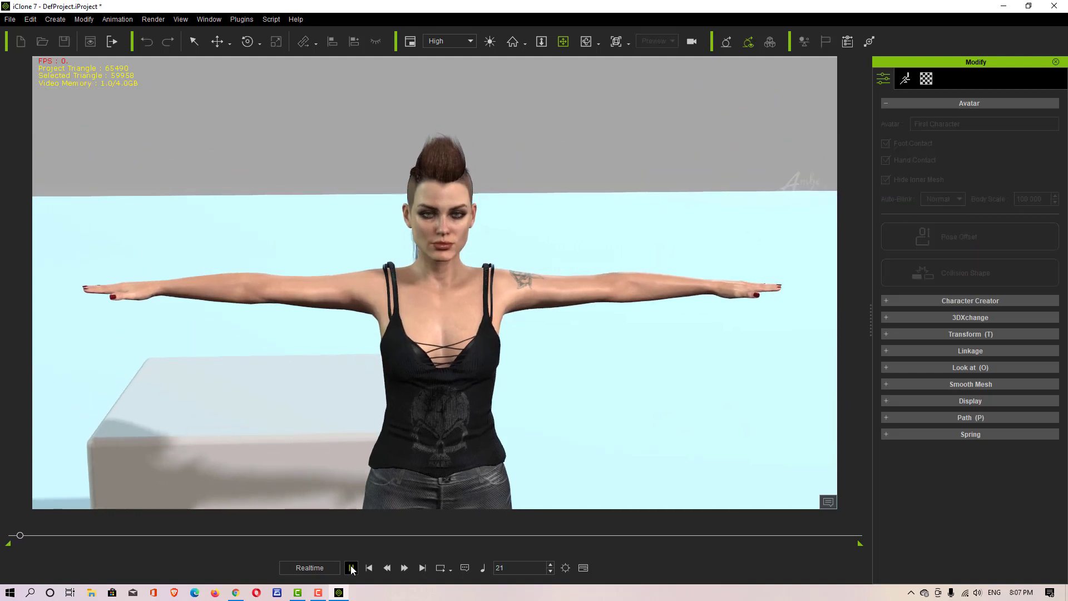
scroll(478, 225, up, 5)
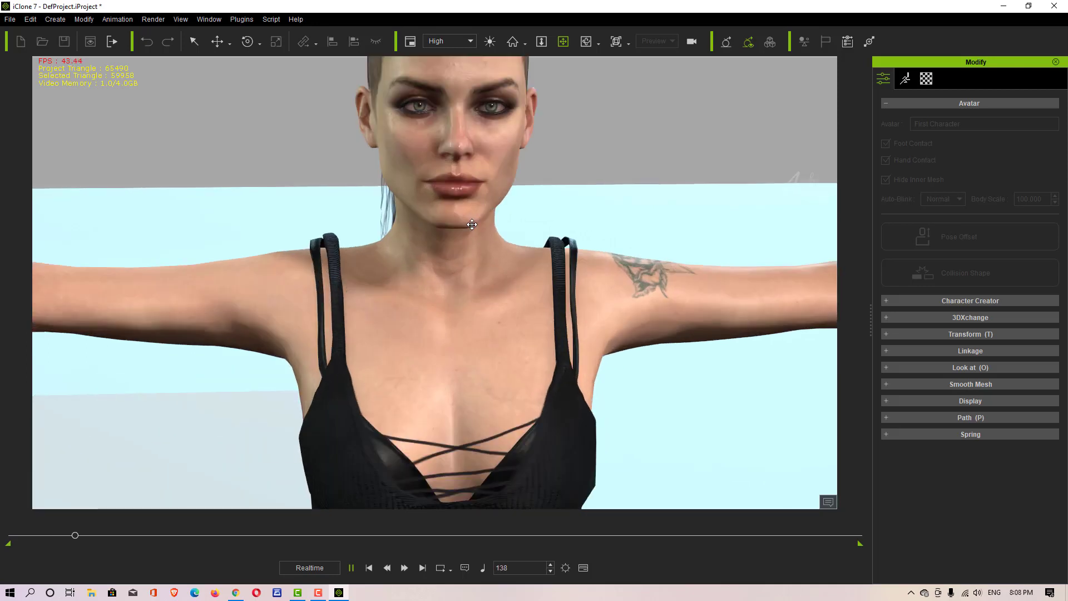
scroll(472, 215, up, 2)
right_drag(471, 215, 440, 232)
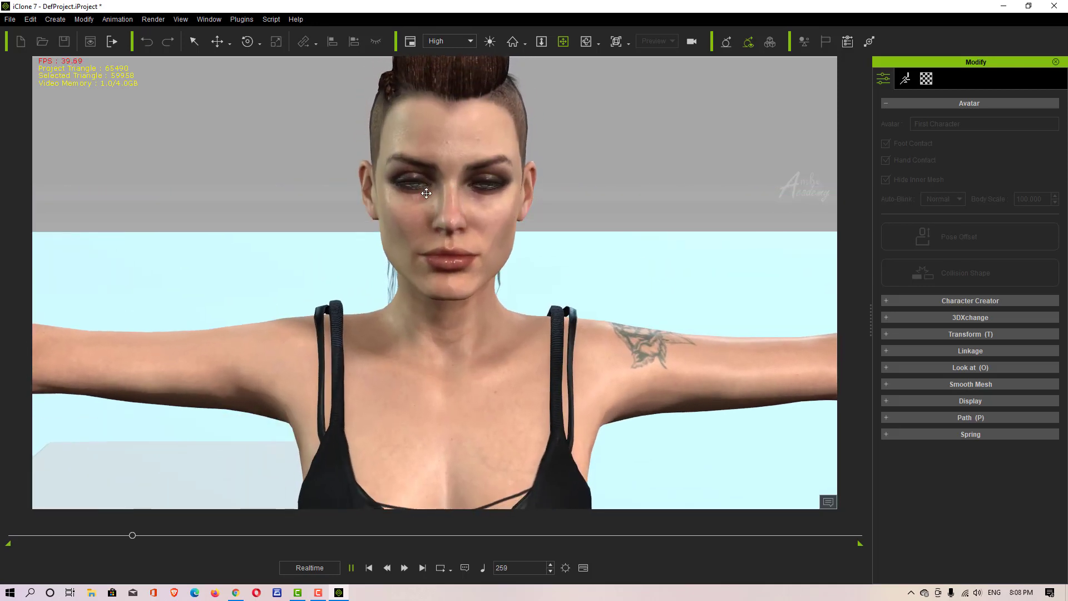
click(350, 567)
click(375, 568)
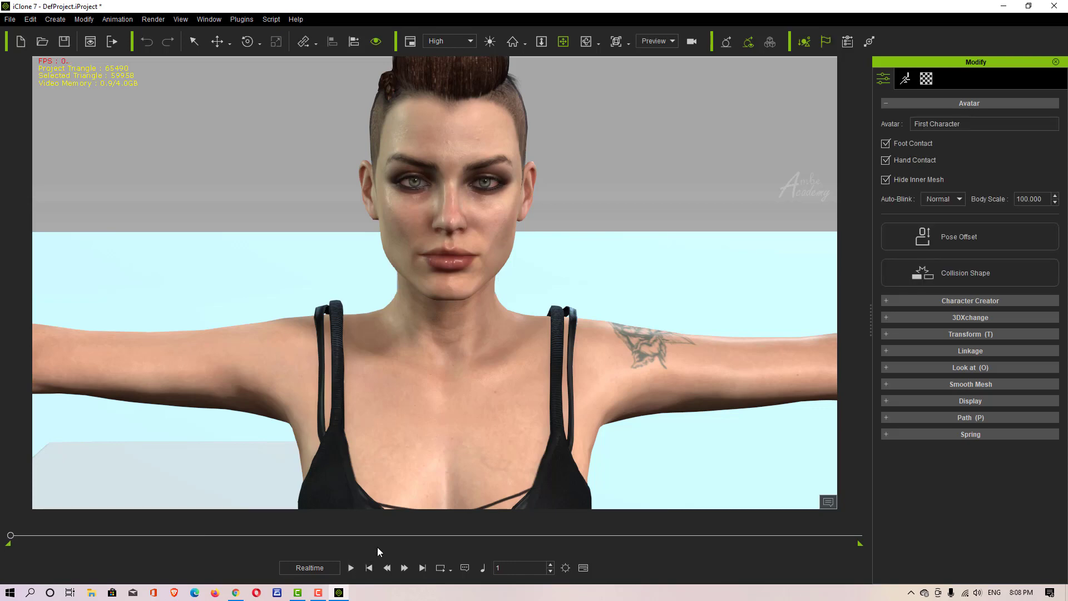
- Set the avatar's Auto-Blink to Nervous, preview the blinking in playback, and return to the first frame
click(951, 199)
click(945, 226)
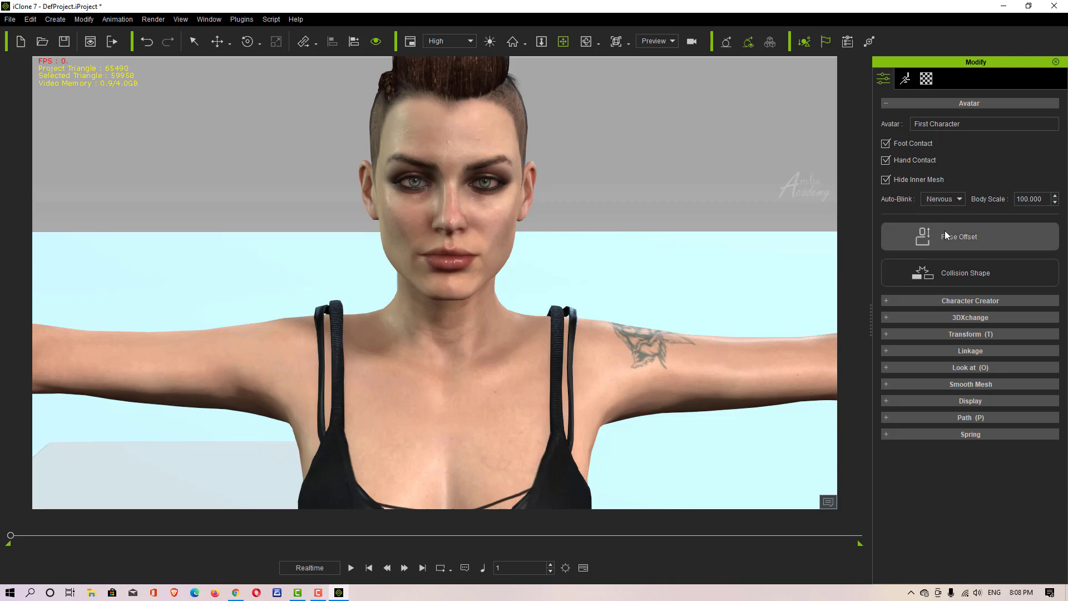
click(350, 567)
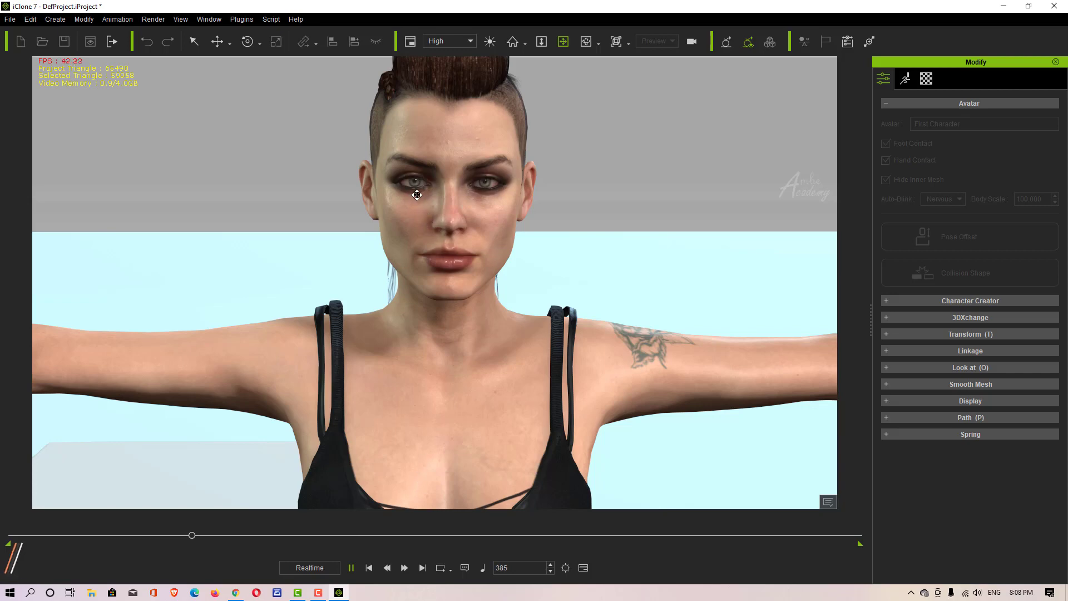
click(368, 568)
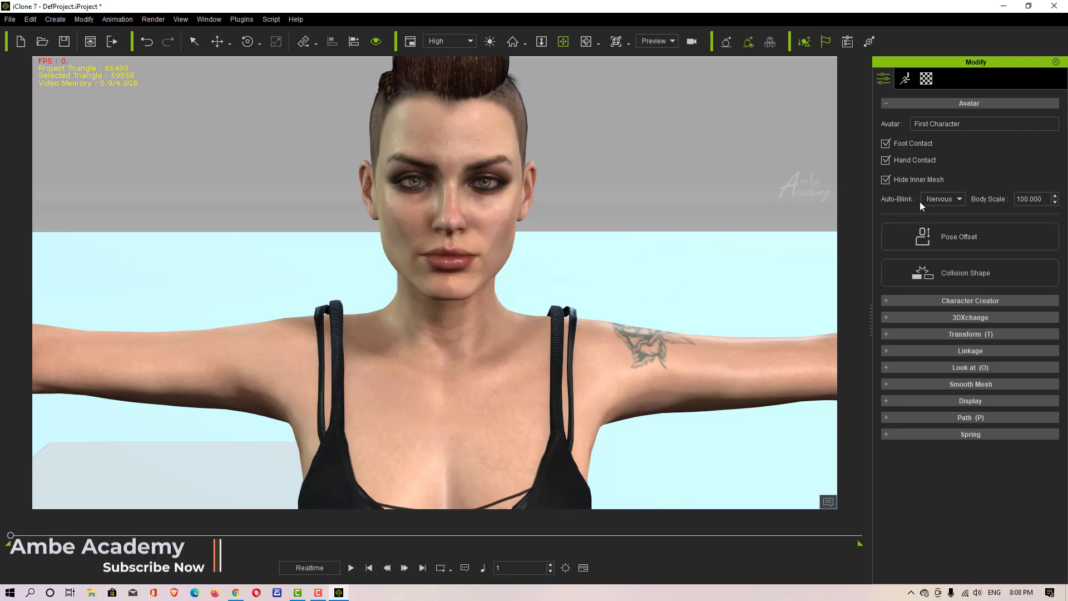
- Set the avatar's Auto-Blink to Child, preview the blinking in playback, and return to the first frame
click(958, 199)
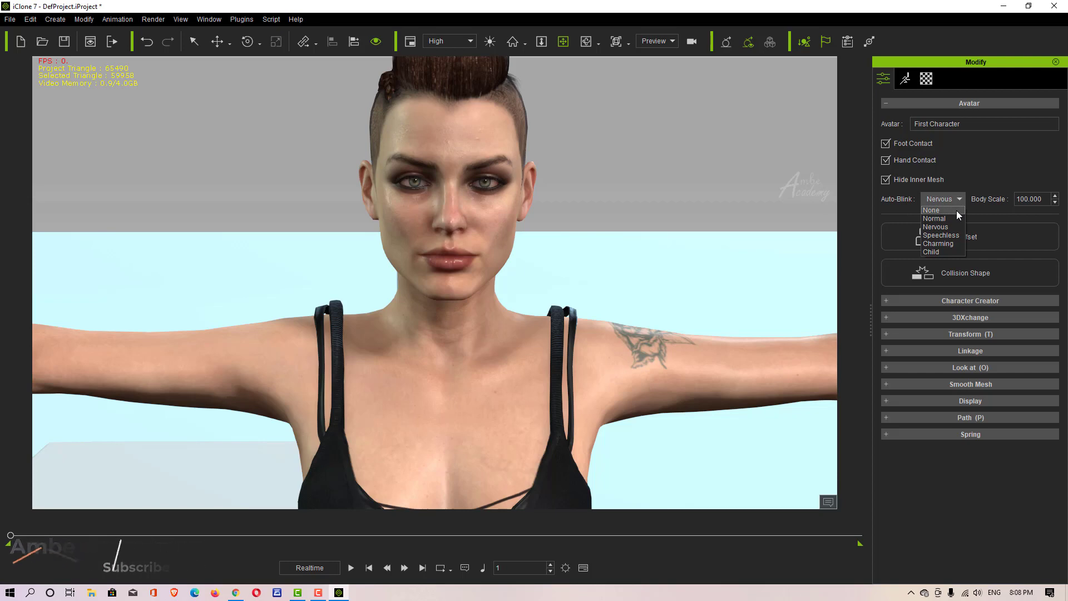
click(949, 253)
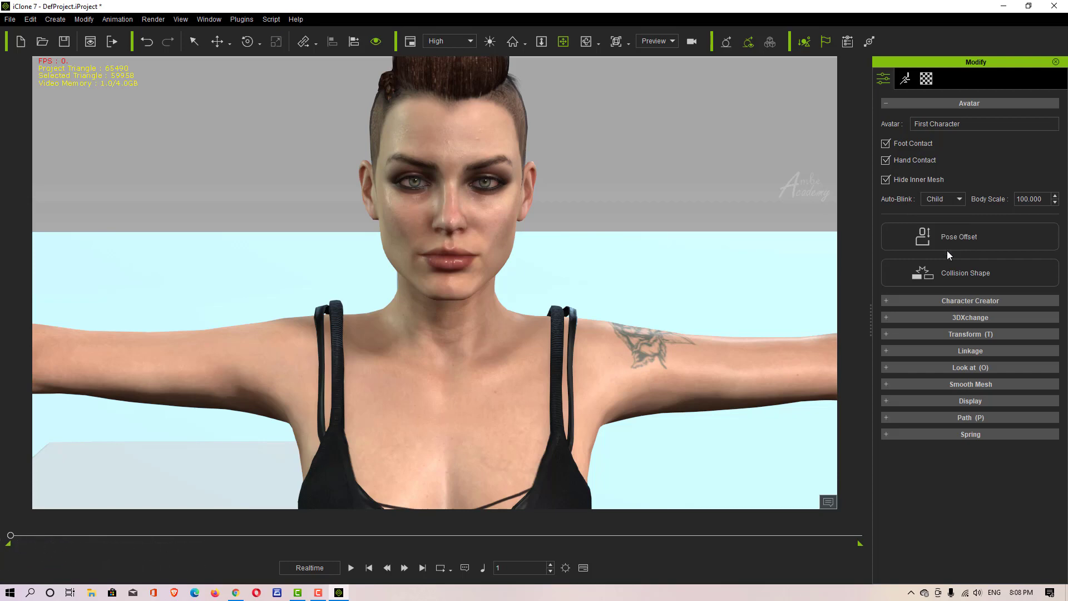
click(350, 567)
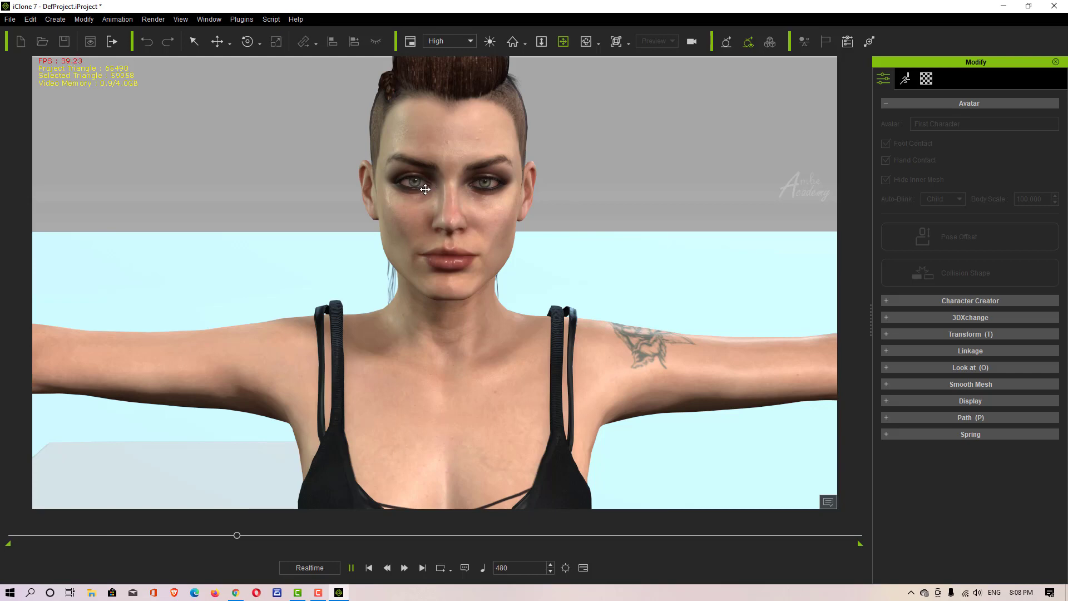
click(371, 567)
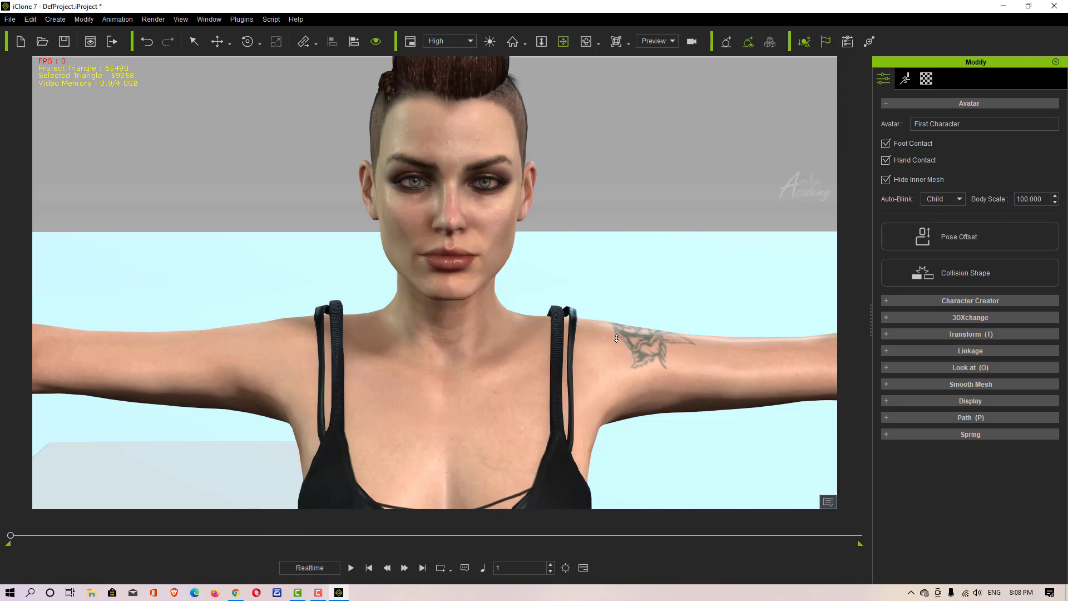
- Set the avatar's Body Scale to 80 and compare its size with the box
scroll(616, 338, down, 10)
middle_drag(484, 363, 519, 340)
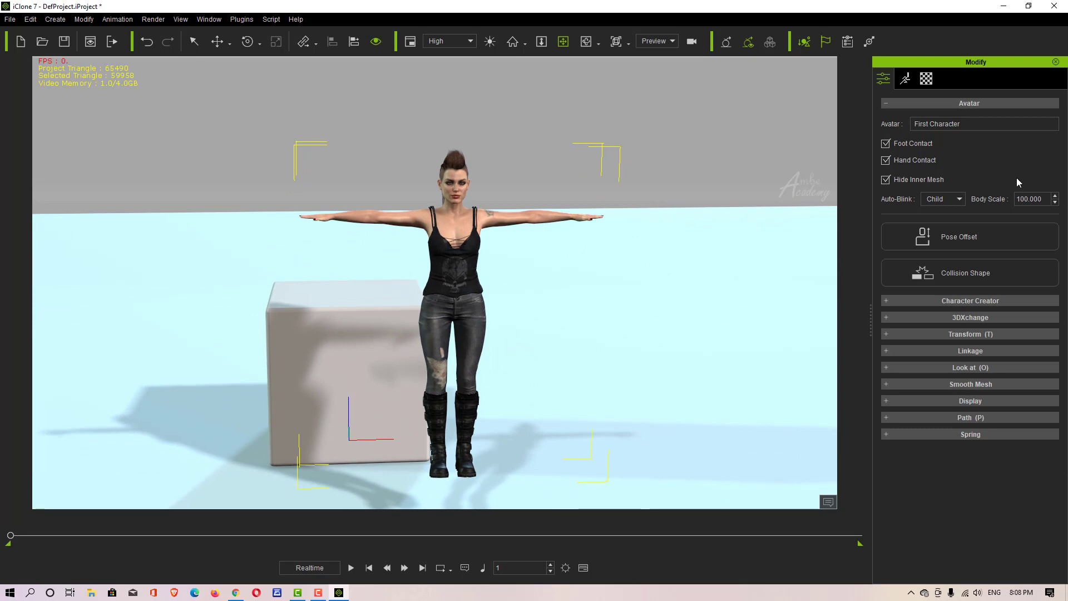
double_click(1030, 199)
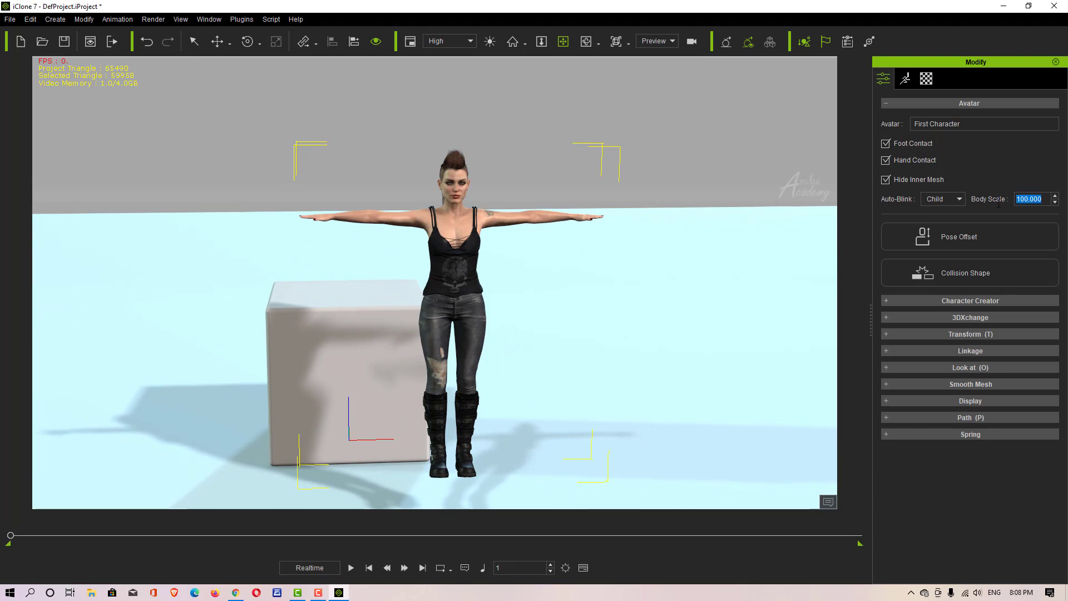
text(80)
key(Return)
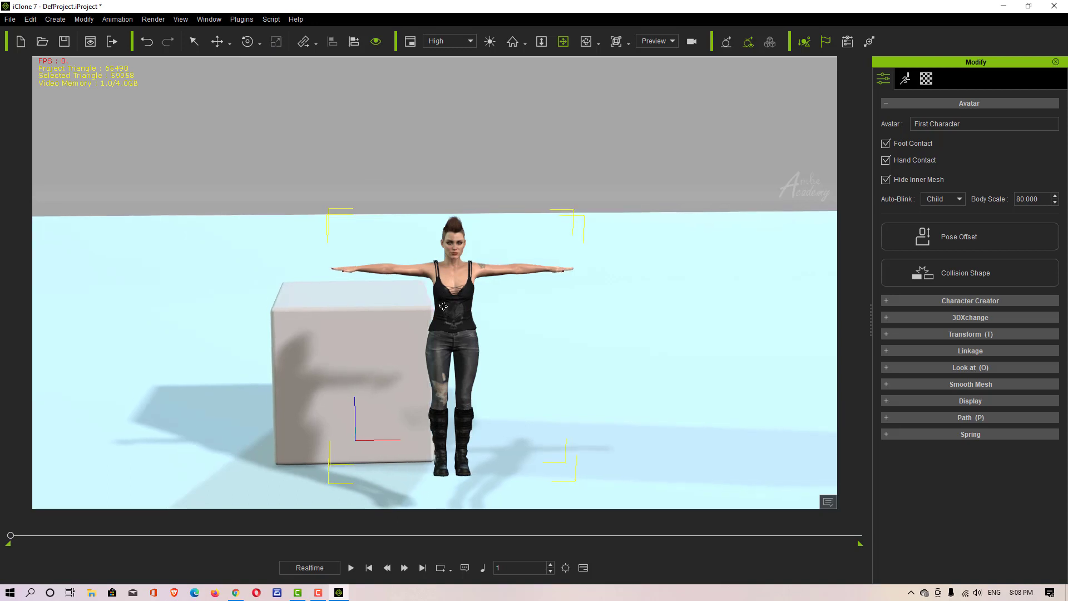
right_drag(451, 311, 500, 339)
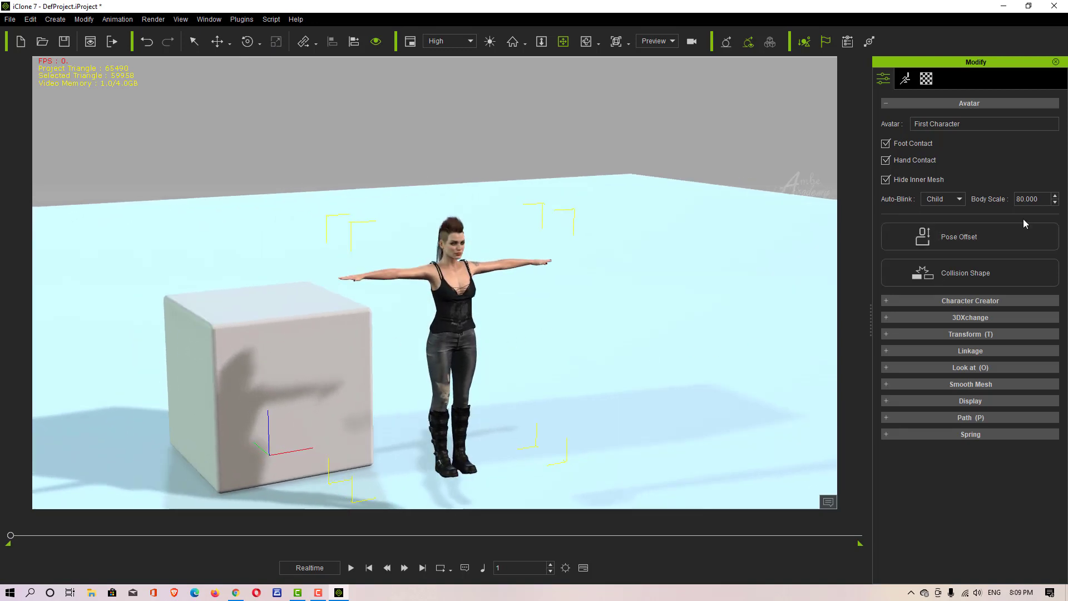
- Set the avatar's Body Scale to 50
drag(1047, 198, 984, 195)
text(50)
key(Return)
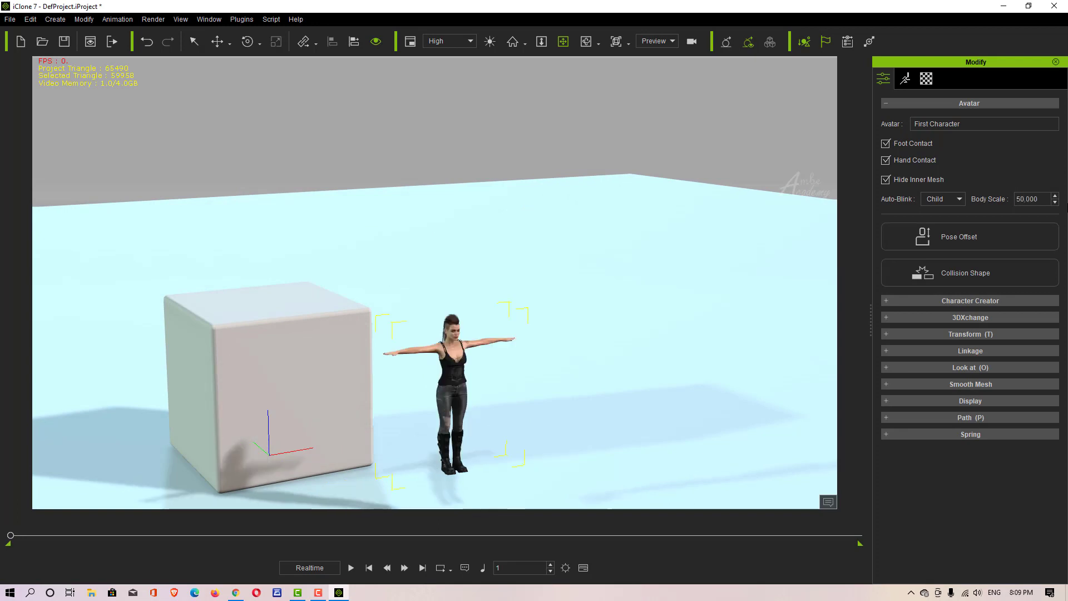
- Move the avatar slightly forward along the green axis, farther in front of the box
right_drag(456, 351, 498, 349)
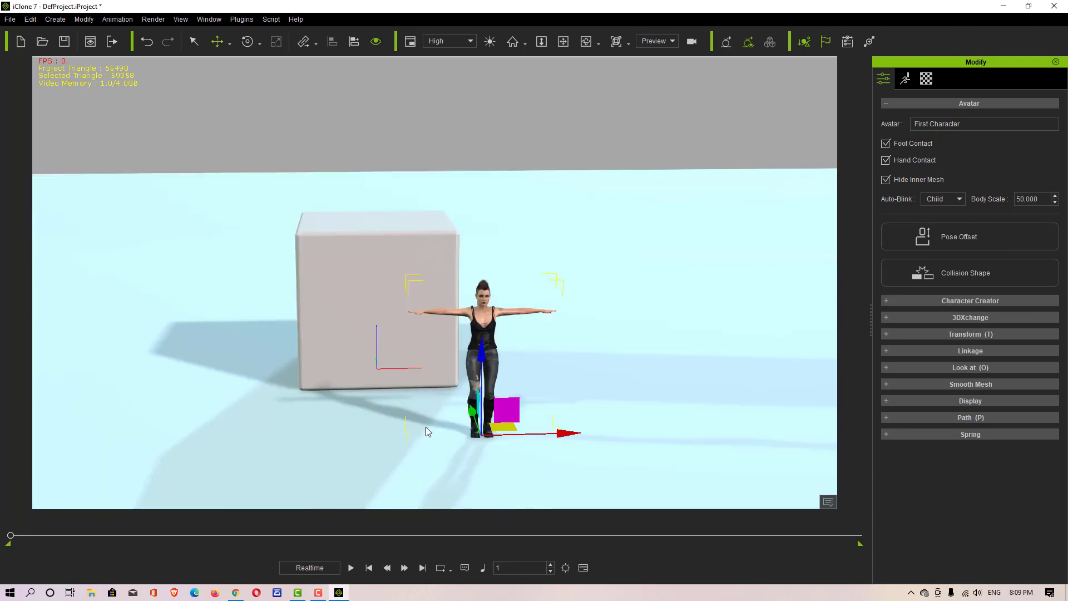
drag(465, 424, 465, 429)
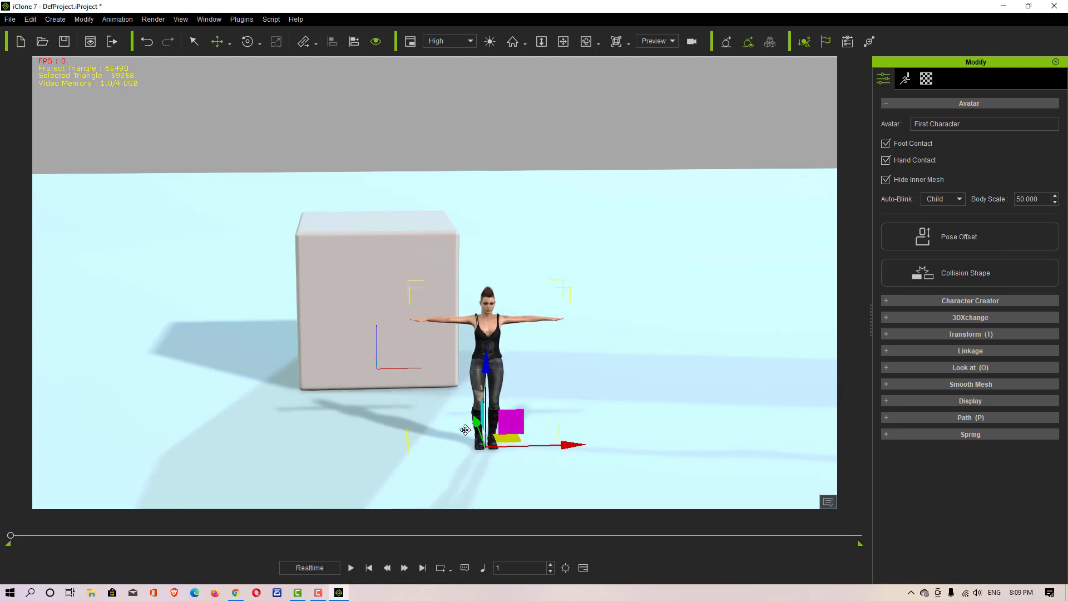
right_drag(465, 429, 545, 428)
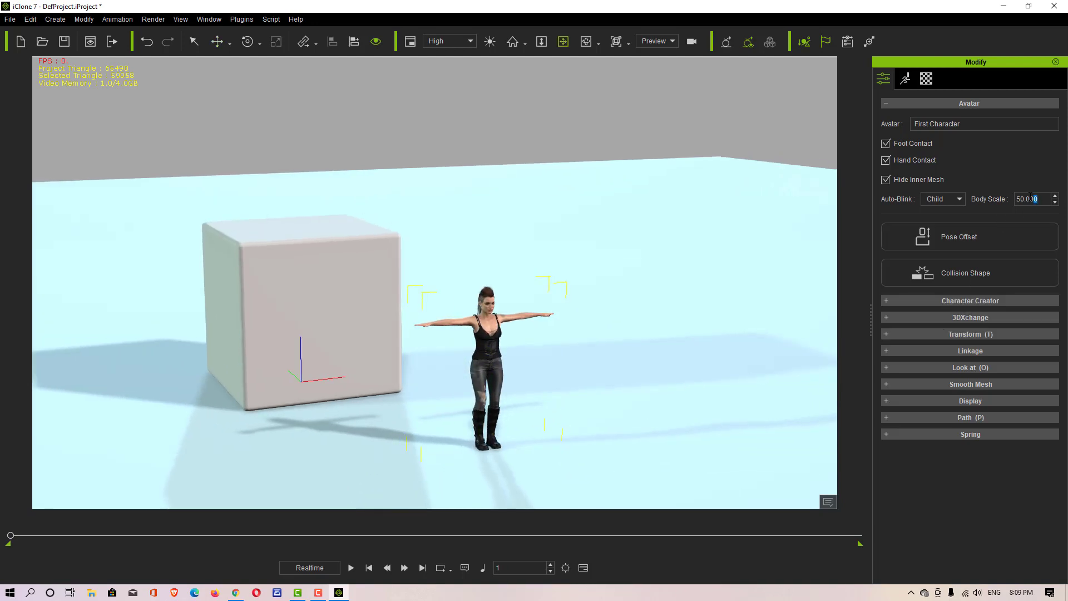
- Try enlarging the avatar with Body Scale values of 110 and 500
drag(1030, 198, 992, 191)
text(110)
key(Return)
drag(1041, 199, 1018, 198)
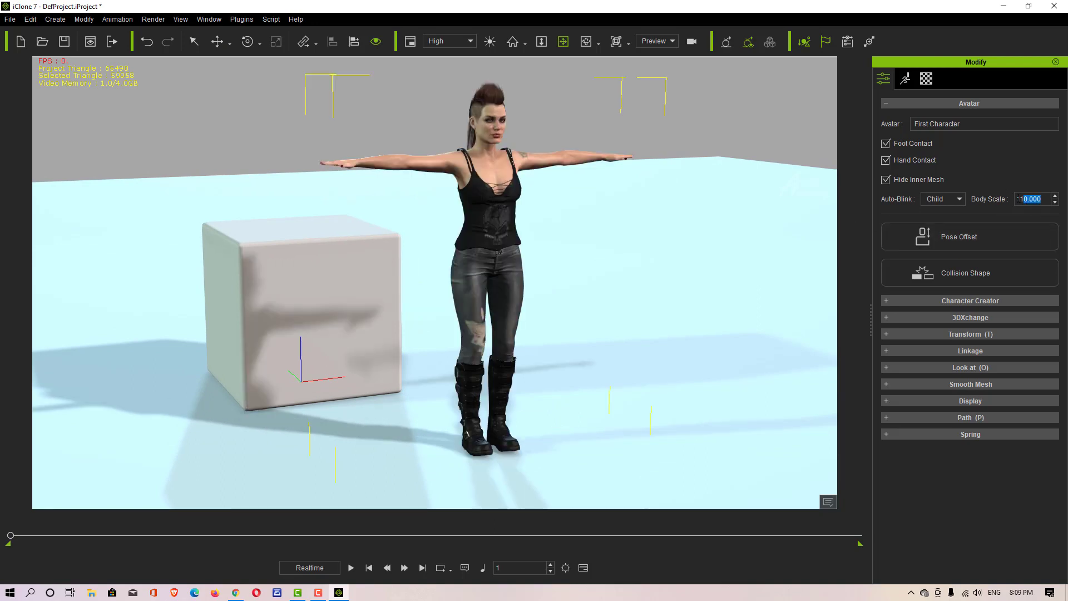
text(500)
key(Return)
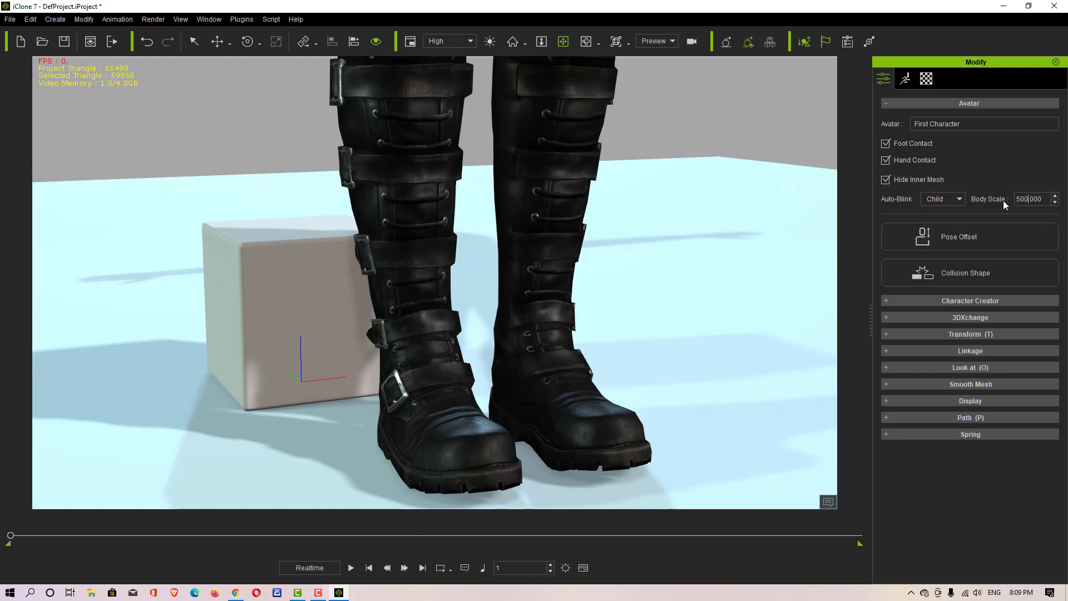
- Reset the avatar's Body Scale to 100
text(100)
key(Return)
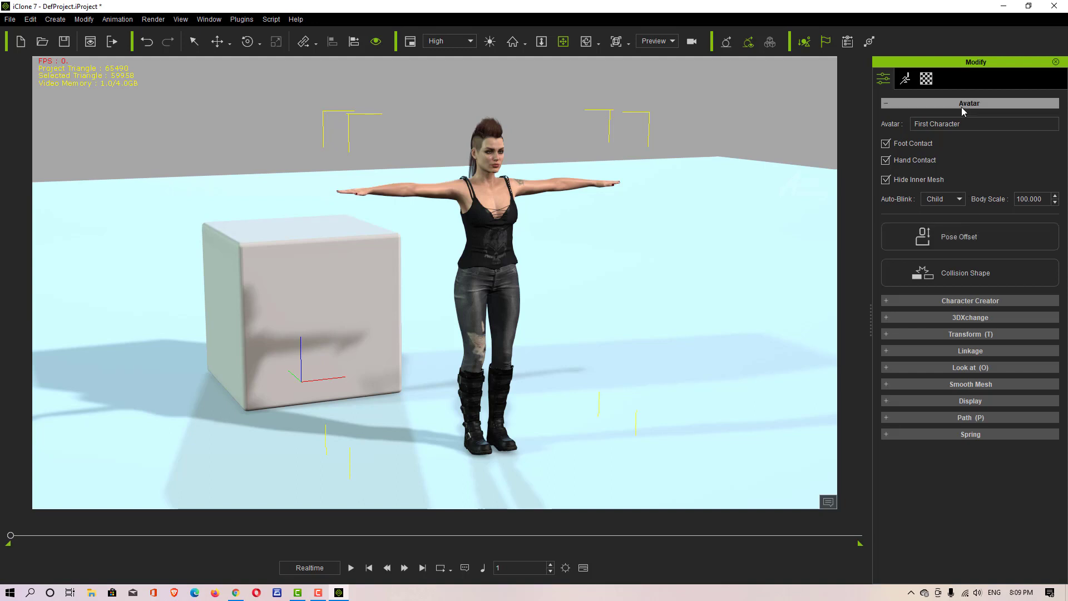
- Open the avatar's Pose Offset settings beside the avatar and view the available presets, keeping Default
click(954, 239)
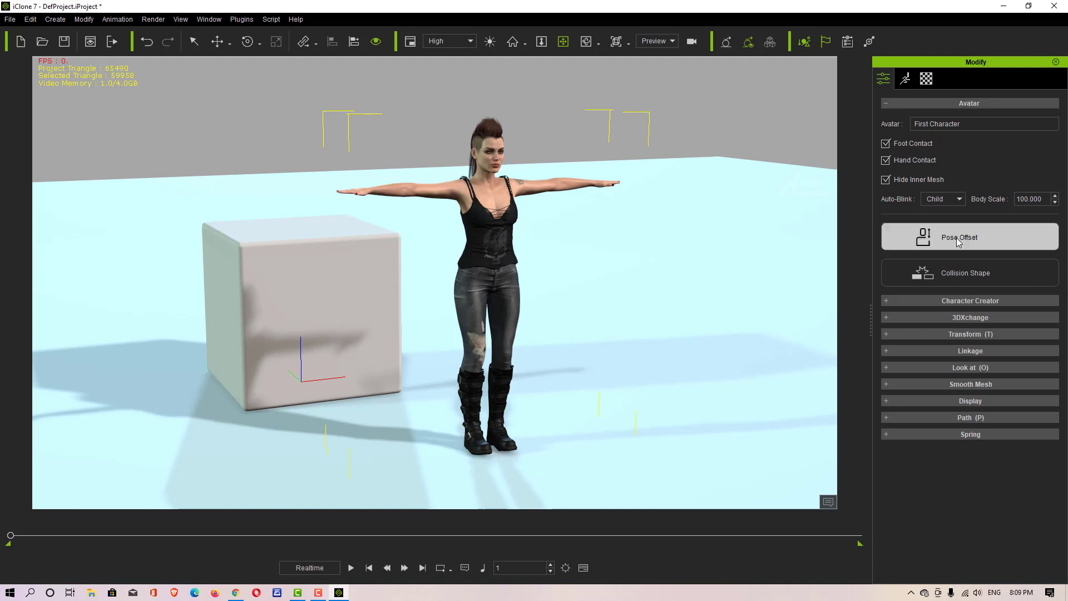
middle_drag(519, 249, 409, 196)
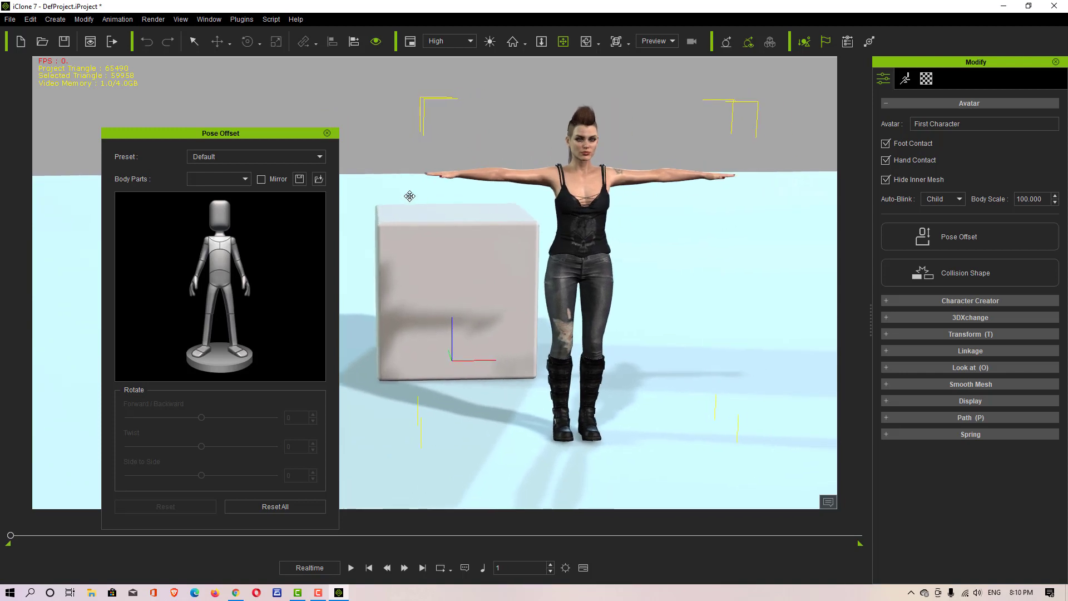
drag(248, 134, 232, 105)
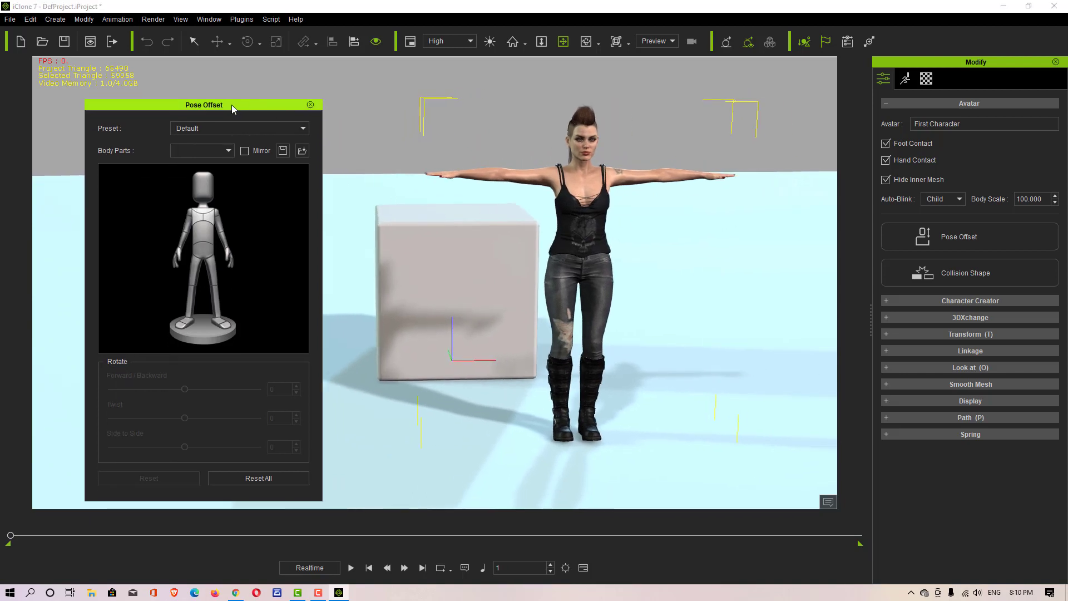
click(206, 129)
click(133, 159)
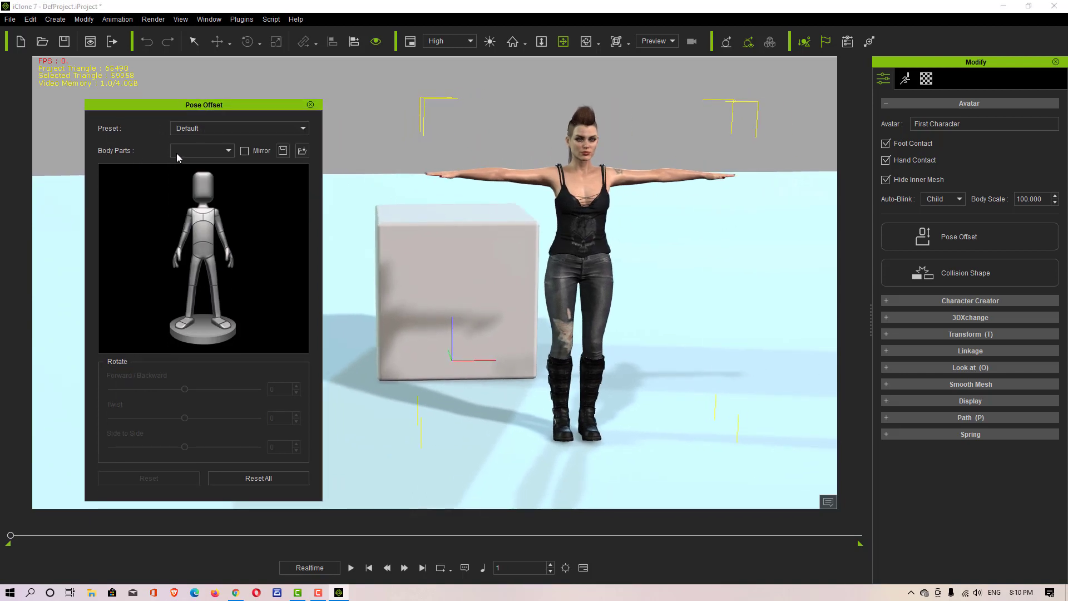
- Try the Shoulder_Down_01, Shoulder_Down_02 and Shoulder_Up_01 Pose Offset presets on the avatar
click(177, 154)
click(150, 149)
middle_drag(584, 233, 555, 251)
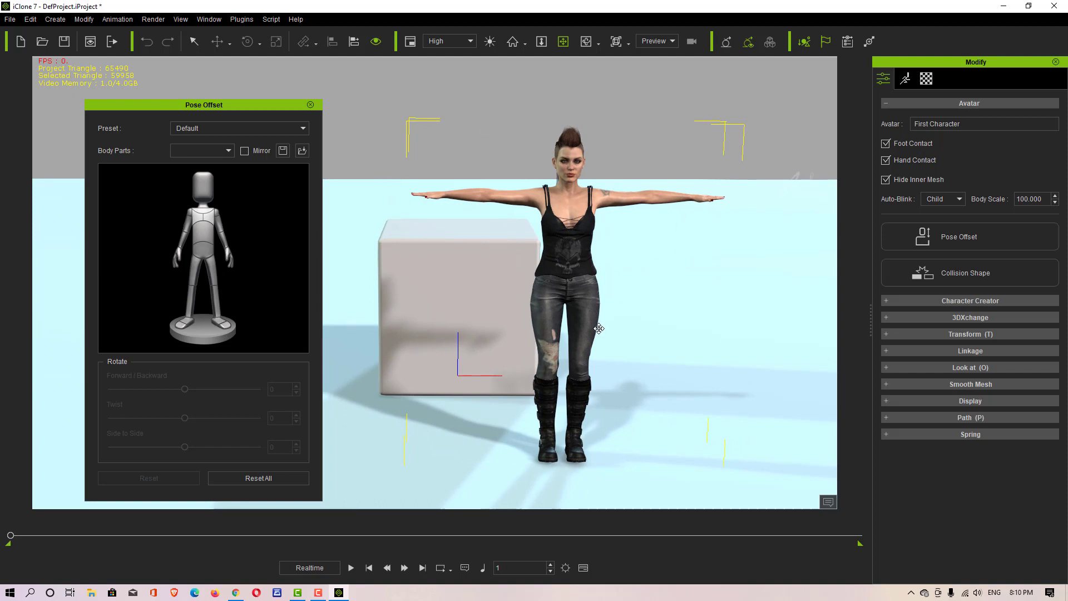
click(212, 128)
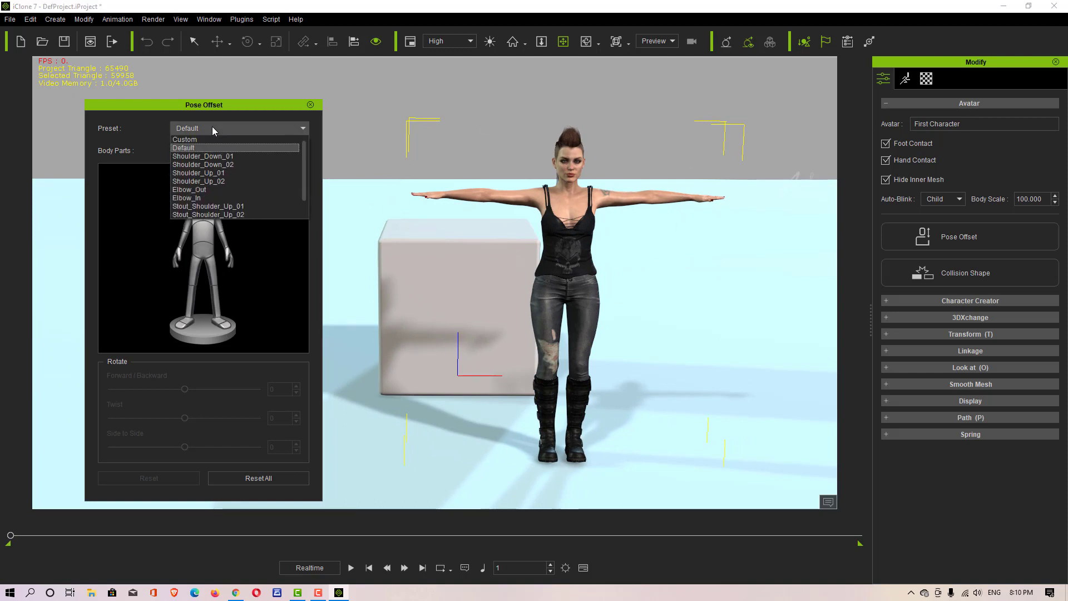
click(210, 156)
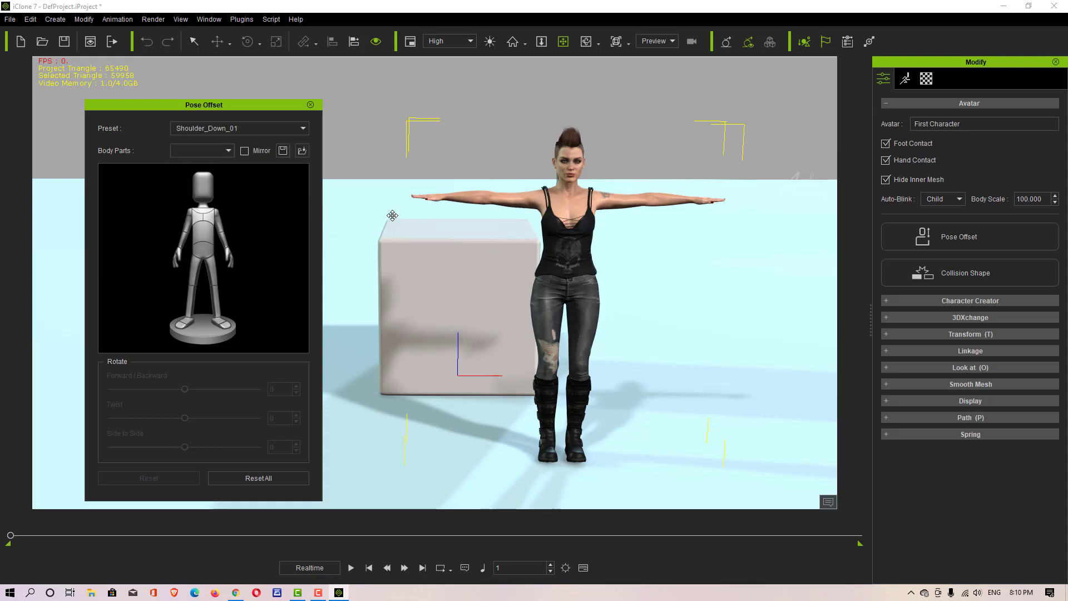
scroll(578, 212, up, 5)
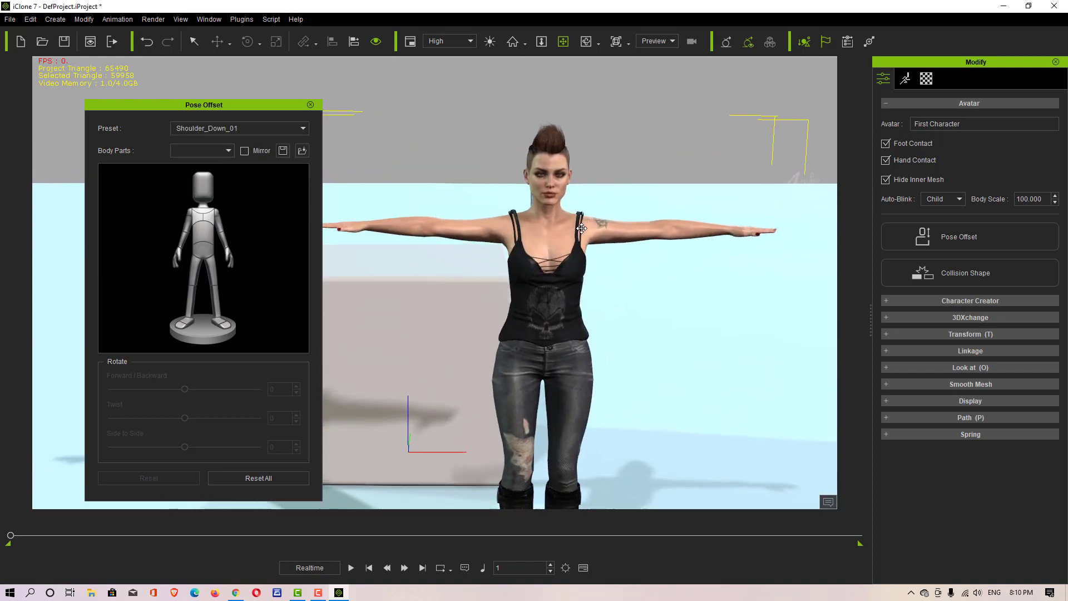
click(199, 129)
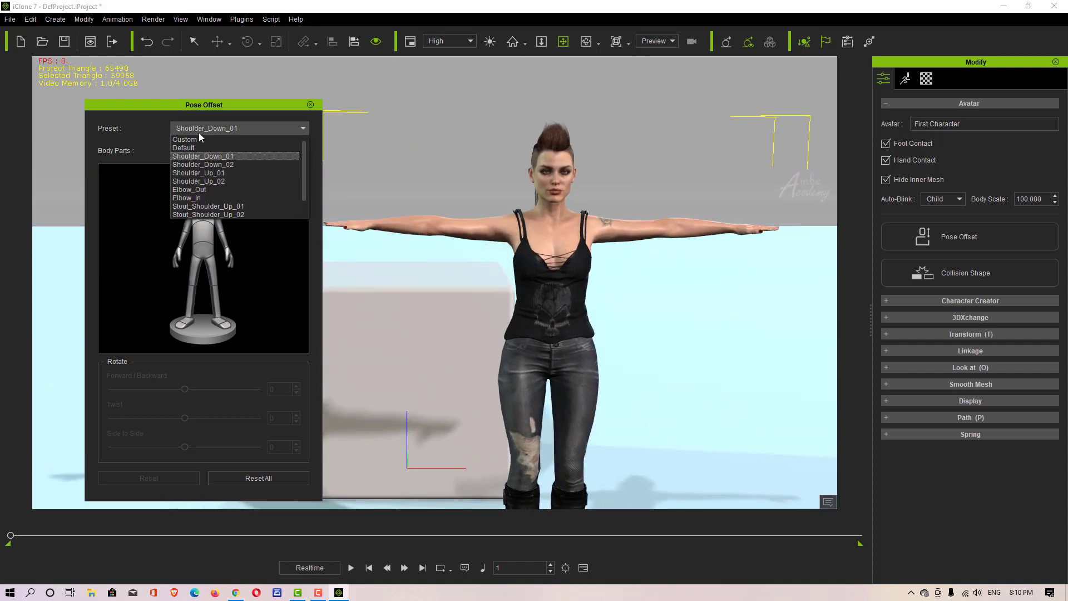
click(213, 165)
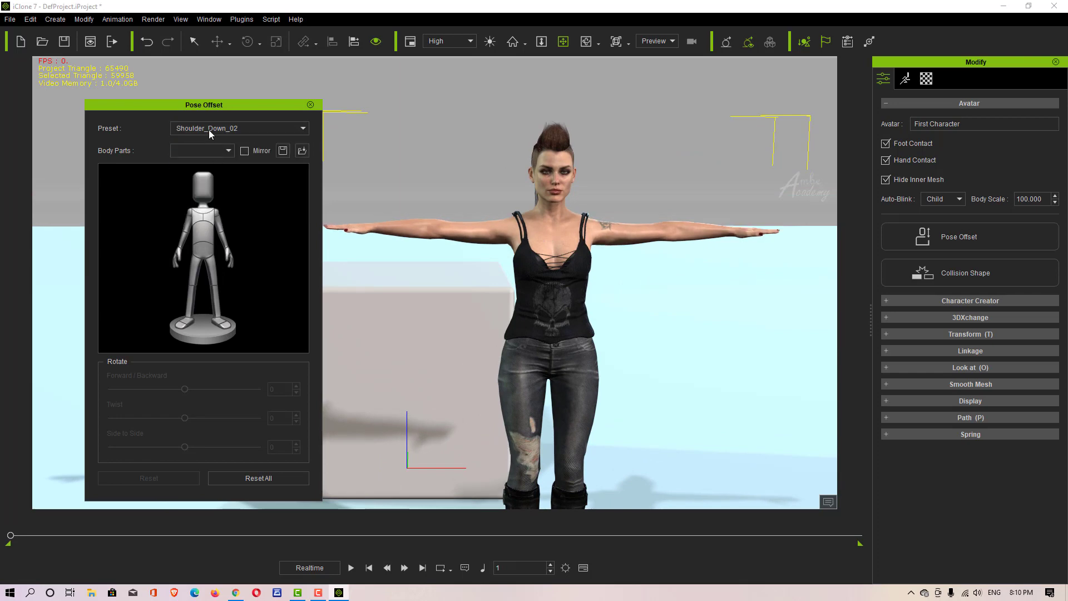
click(209, 128)
click(212, 168)
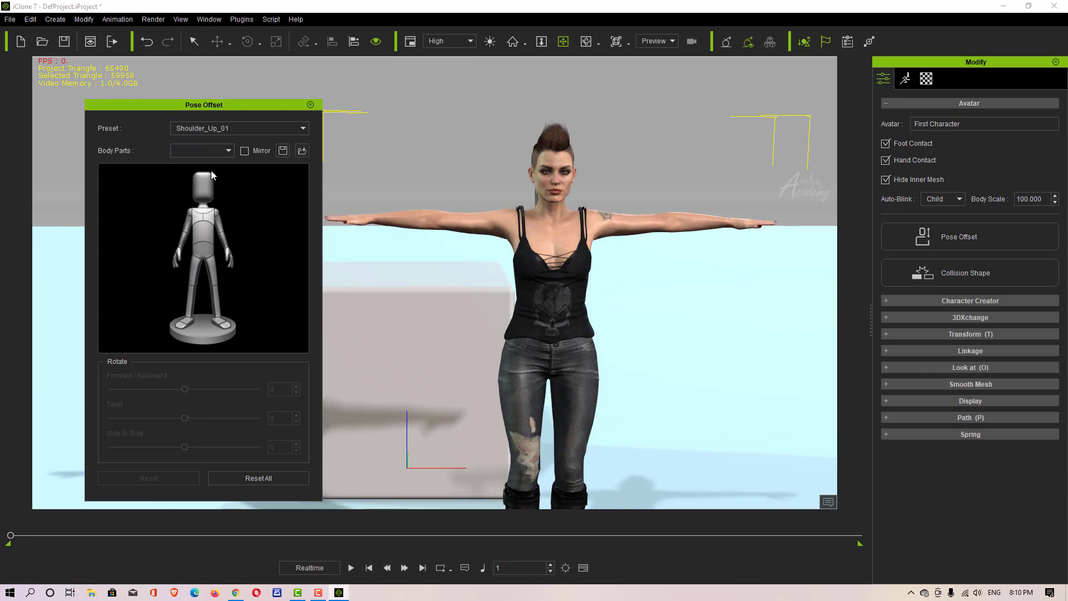
- Try the Elbow_In preset on the avatar, then return the Pose Offset preset to Default
click(213, 131)
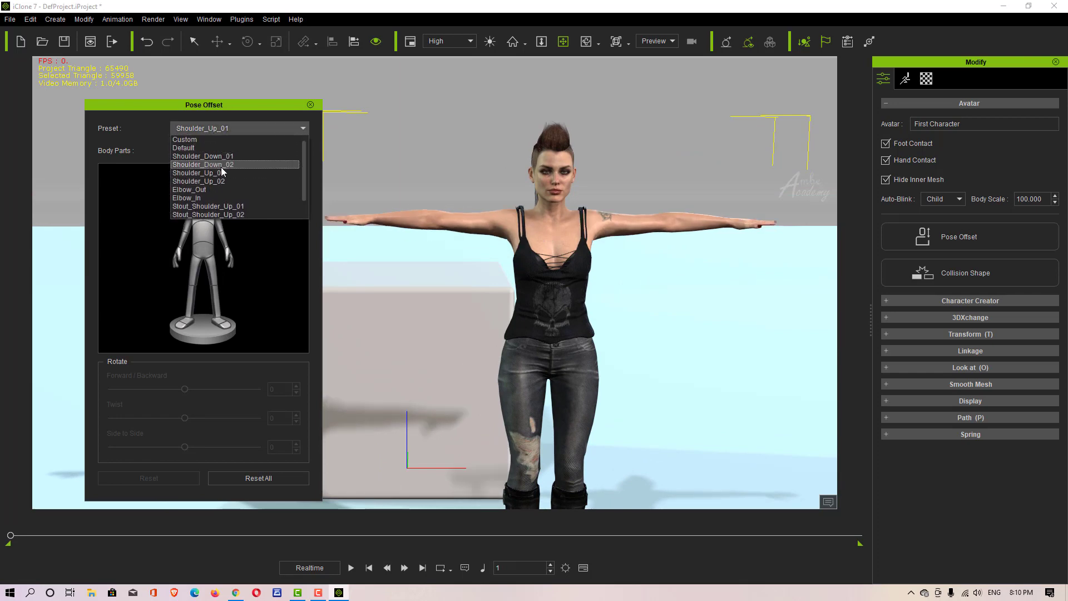
click(202, 198)
right_drag(541, 251, 560, 289)
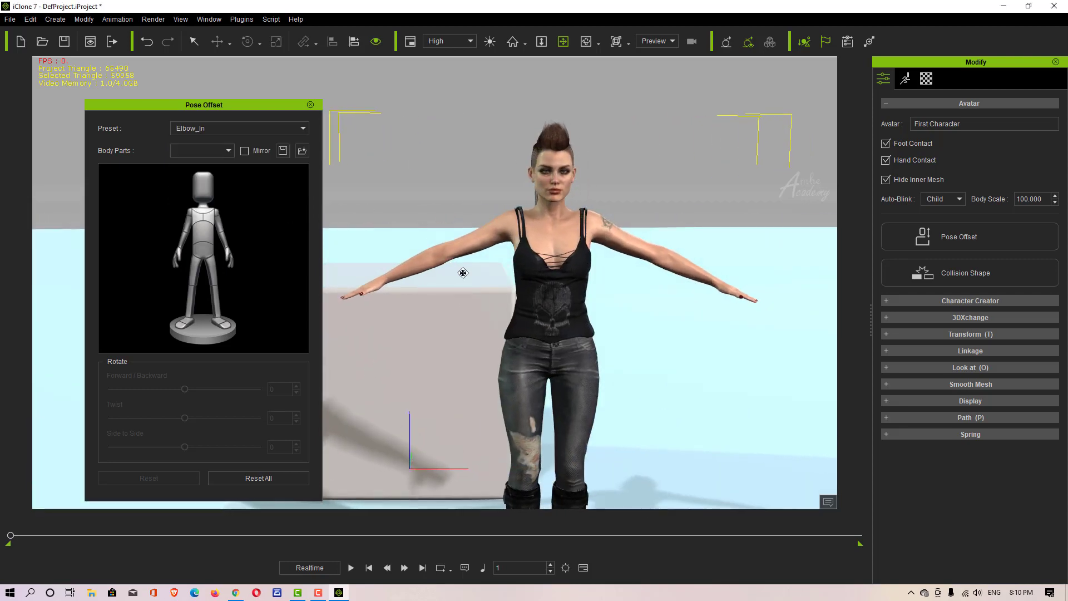
click(192, 128)
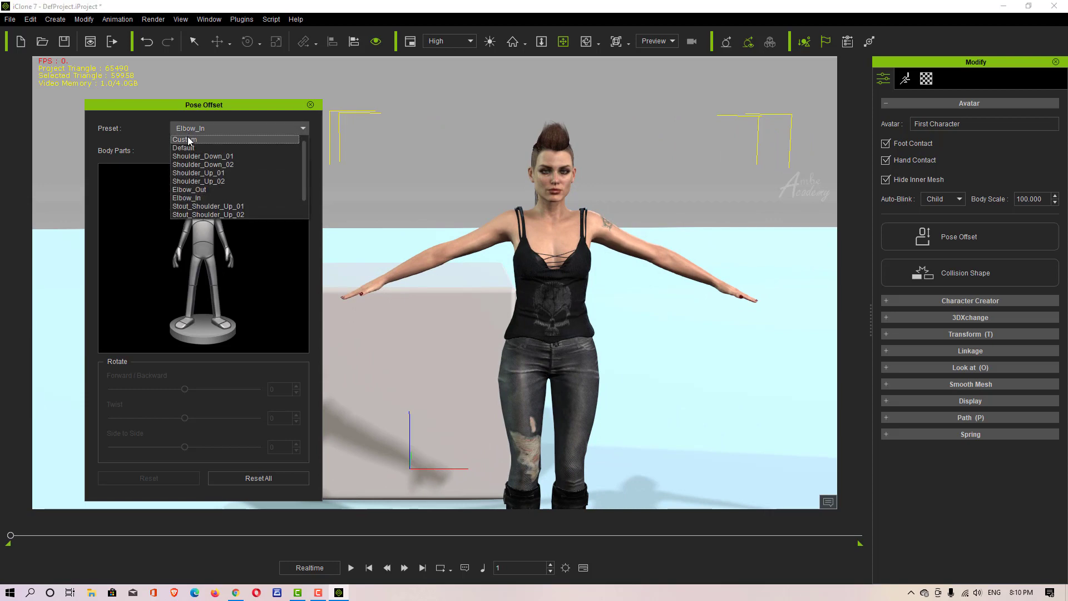
click(188, 147)
- Choose Neck as the body part in Pose Offset and browse the other available body parts
click(209, 151)
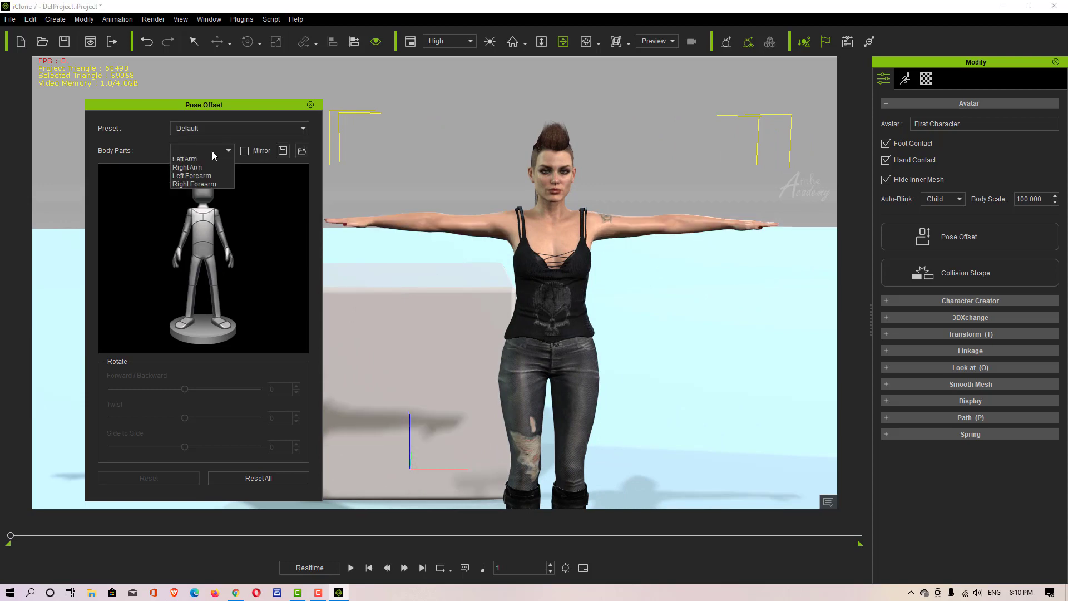
click(195, 169)
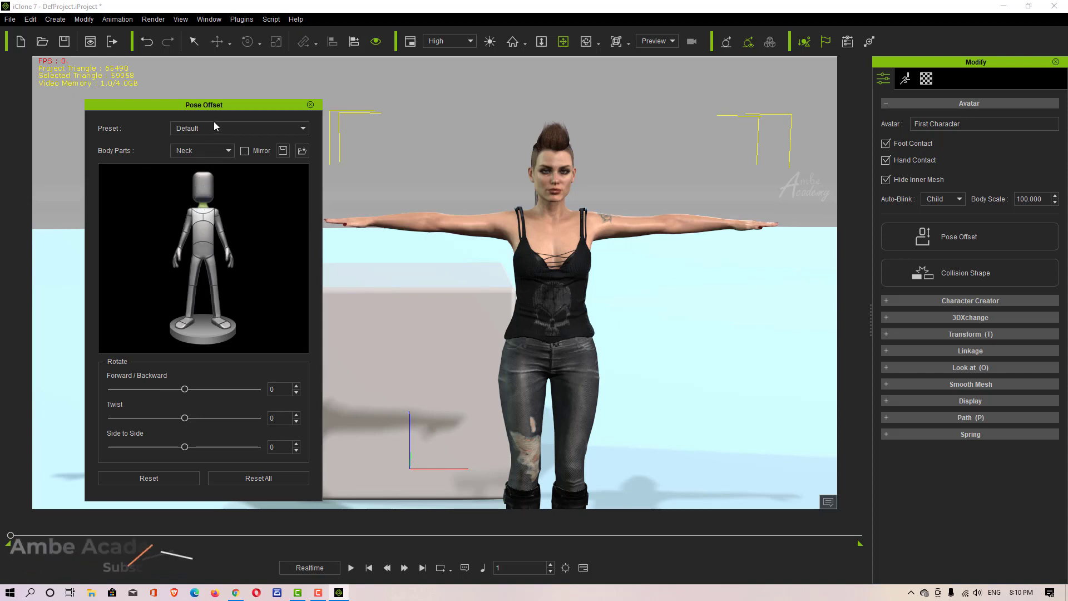
click(199, 149)
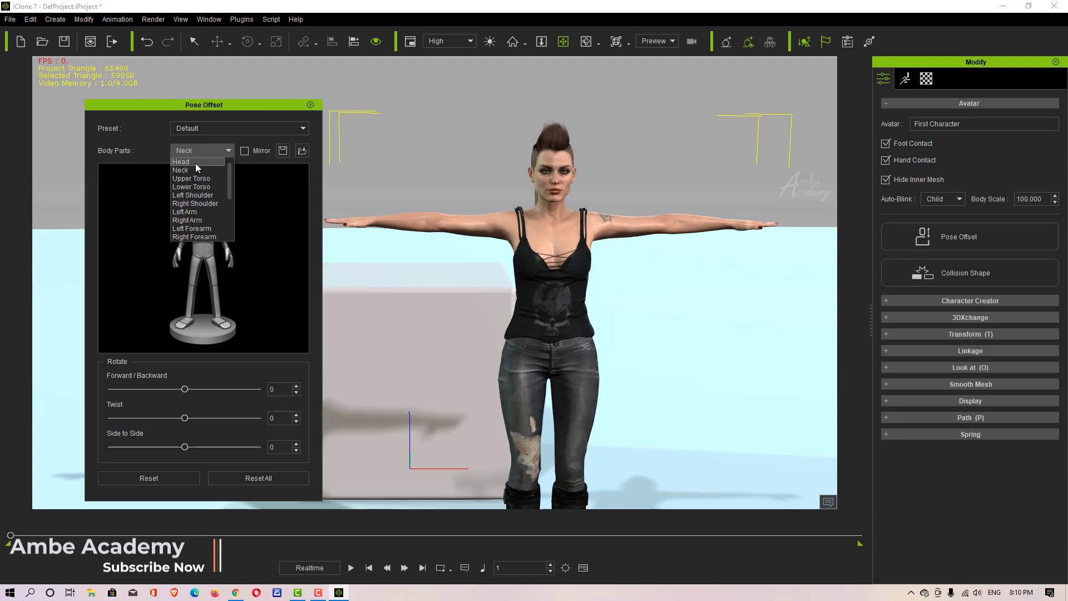
scroll(203, 195, down, 3)
click(268, 203)
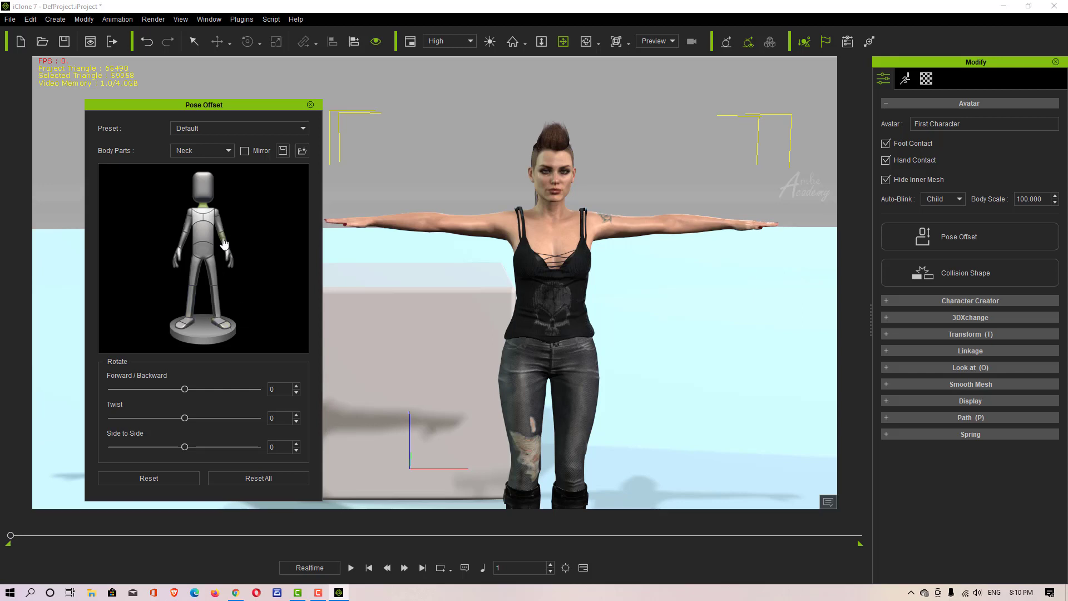
- Select the upper torso, the head and the left thigh in turn on the Pose Offset dummy
click(204, 241)
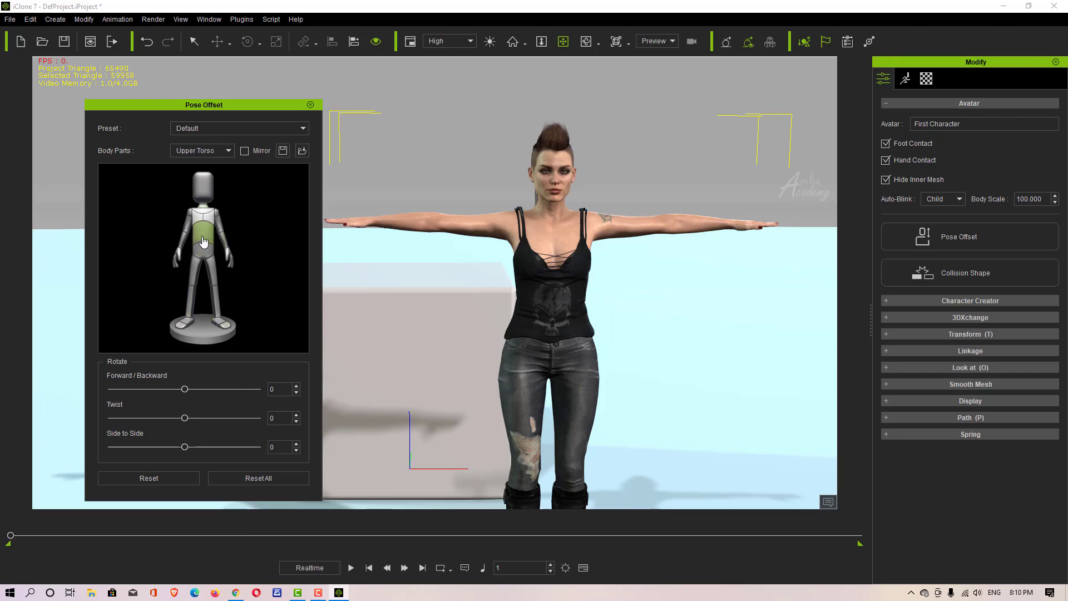
click(200, 148)
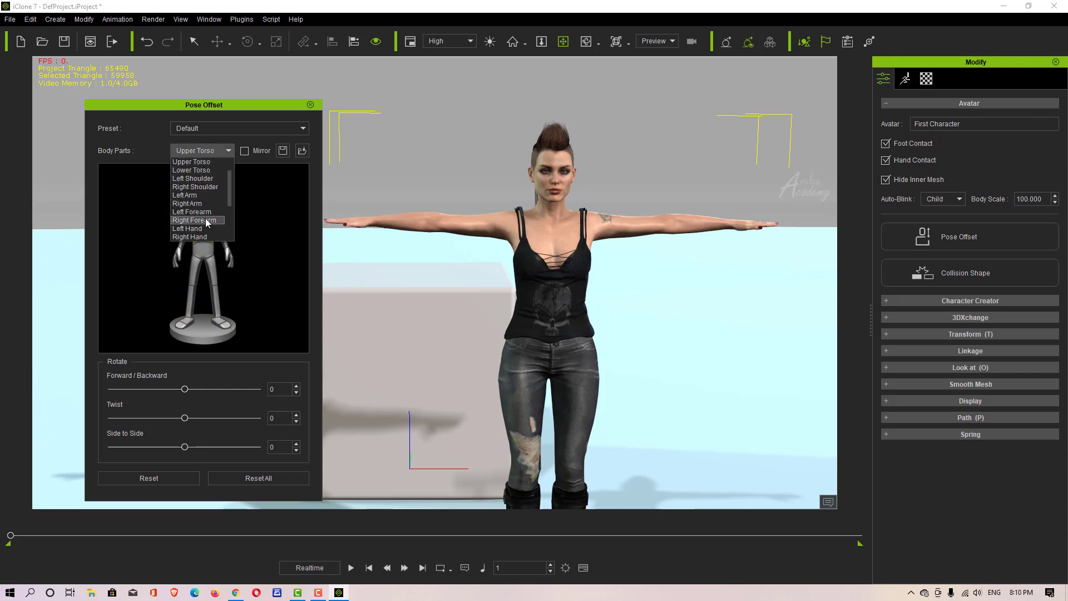
click(138, 198)
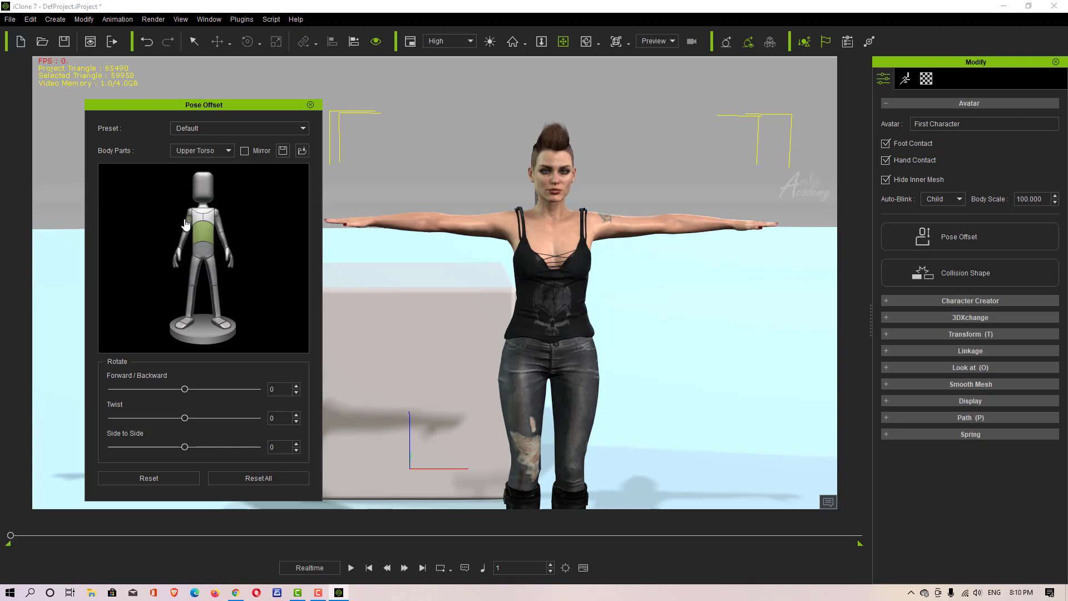
click(205, 196)
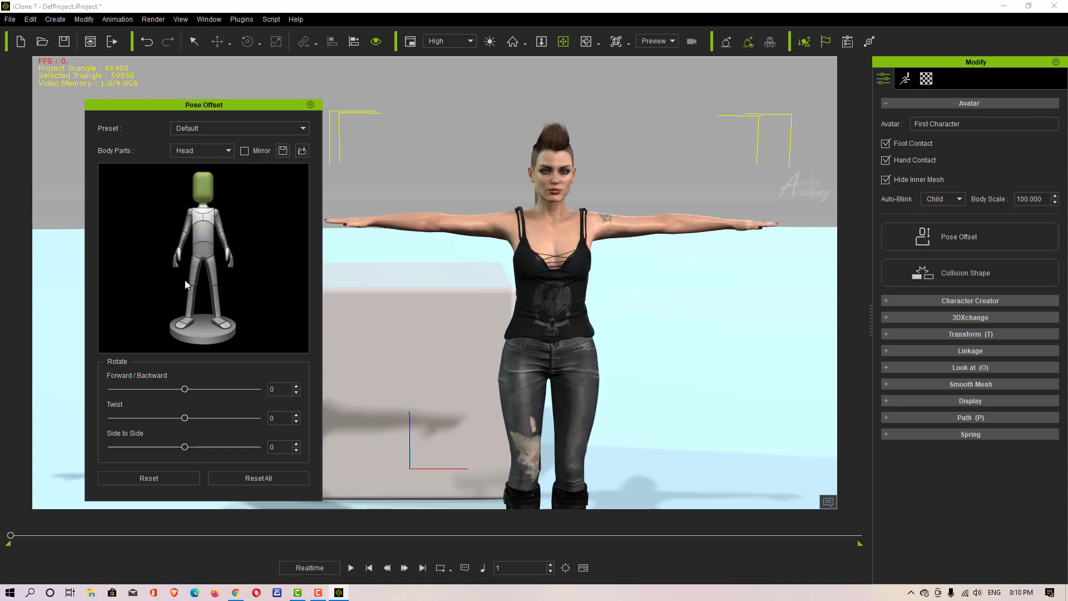
click(212, 277)
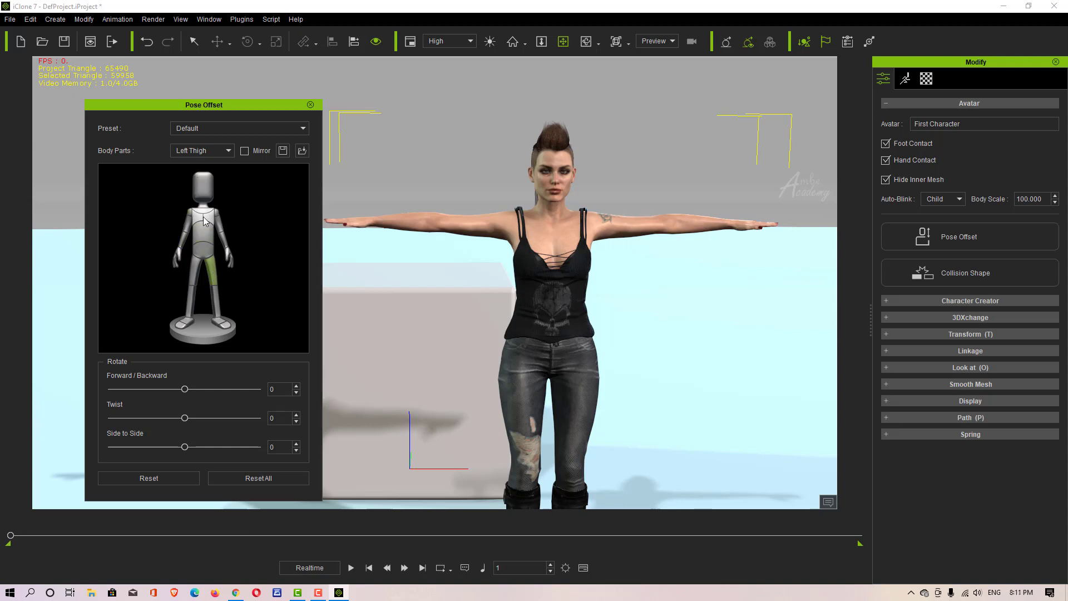
- Try rotating the avatar's right shoulder Forward/Backward, then undo the rotation
click(183, 220)
click(245, 151)
click(219, 222)
click(190, 214)
mouse_move(185, 389)
mouse_down()
mouse_move(142, 379)
mouse_move(238, 385)
mouse_move(141, 393)
mouse_move(178, 398)
mouse_up()
key(ctrl+z)
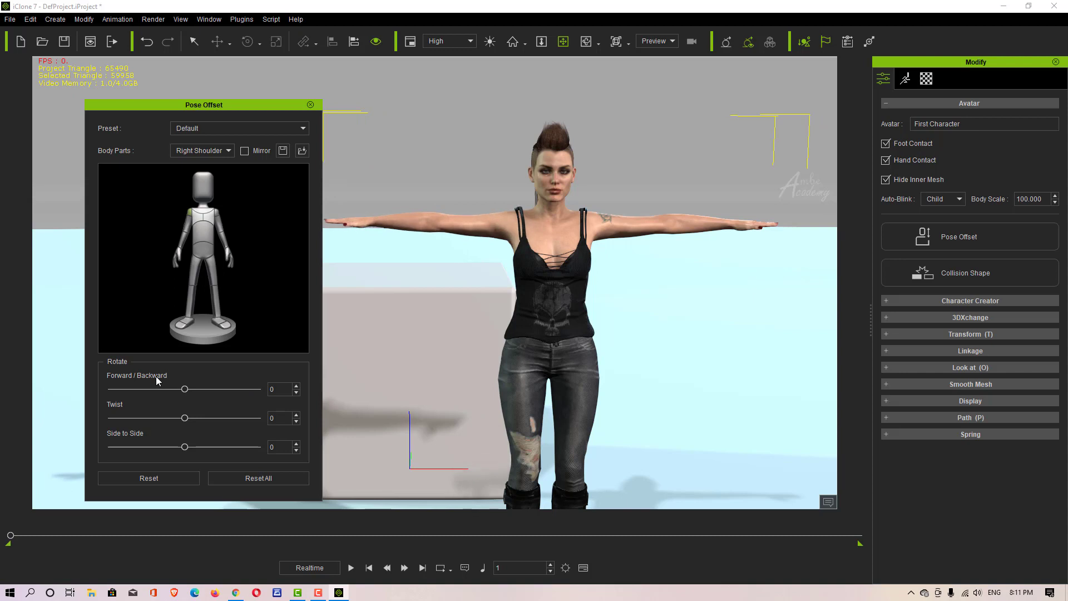
- Enable Mirror and rotate the right shoulder to -7 Forward/Backward, -14 Twist and 7 Side to Side
click(244, 150)
drag(184, 389, 162, 412)
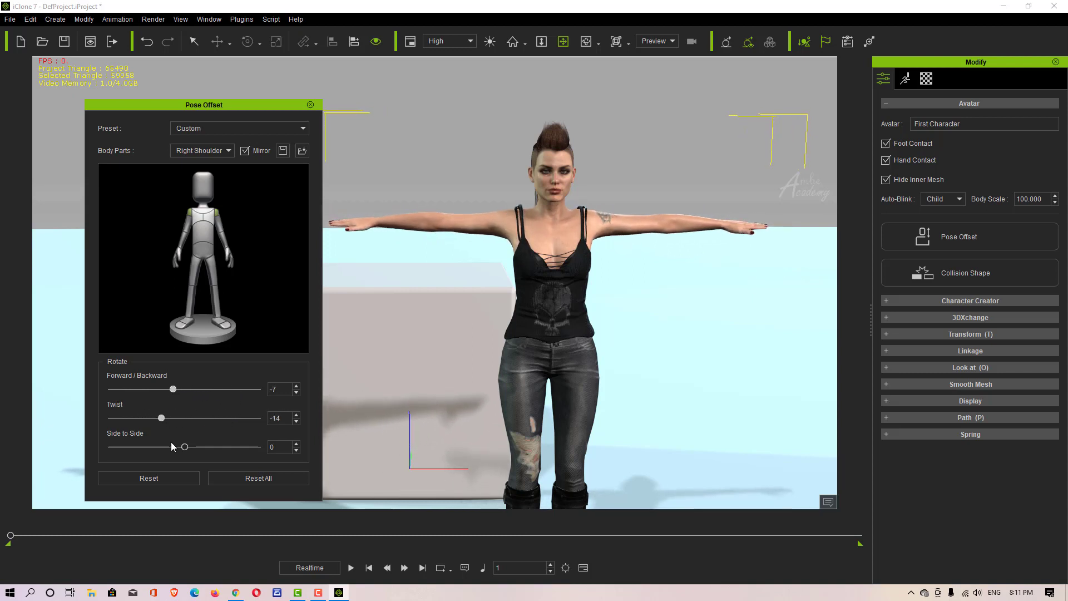
mouse_move(186, 447)
mouse_down()
mouse_move(162, 446)
mouse_move(198, 448)
mouse_up()
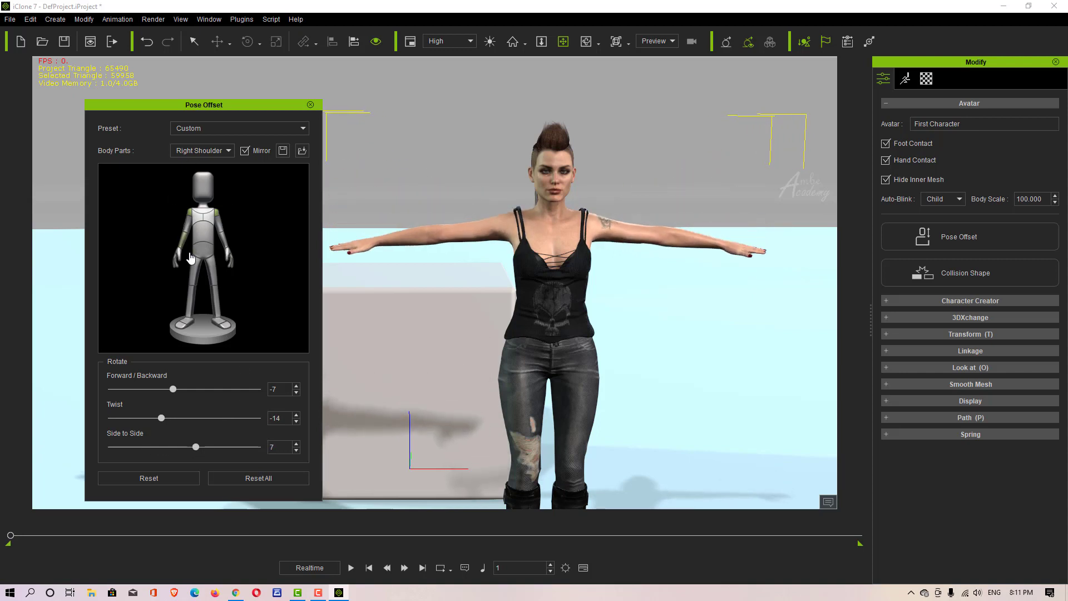
- Choose Head as the body part and set its Forward/Backward rotation to -8
click(230, 152)
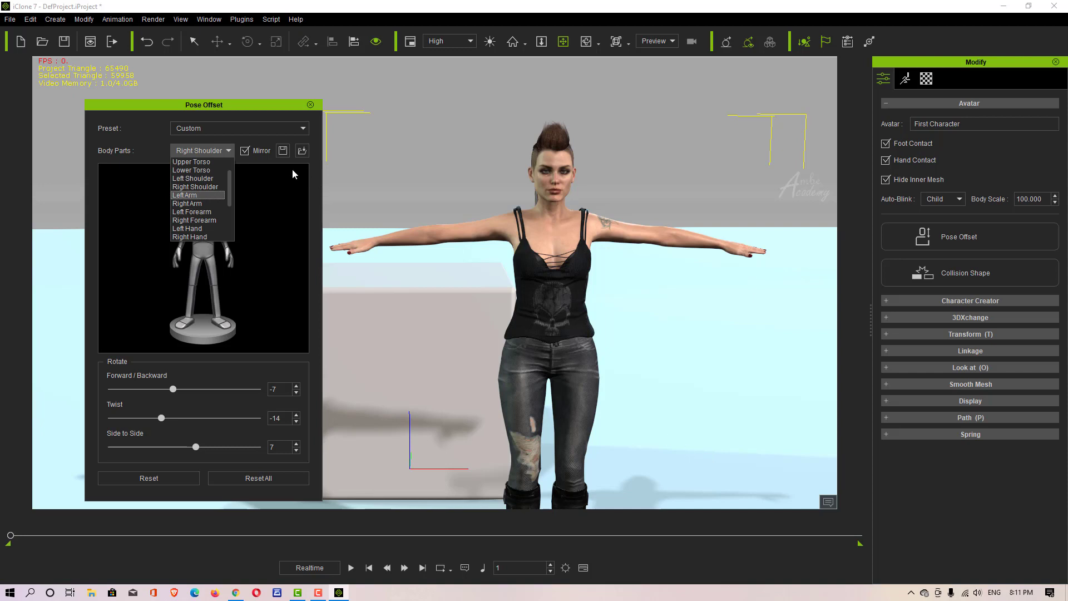
click(232, 149)
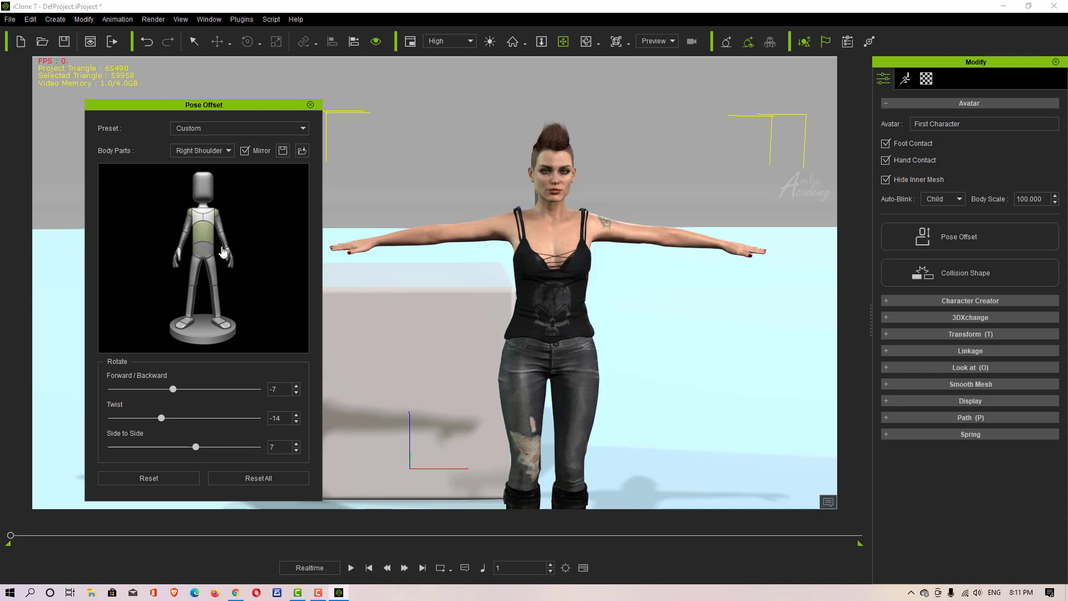
click(195, 199)
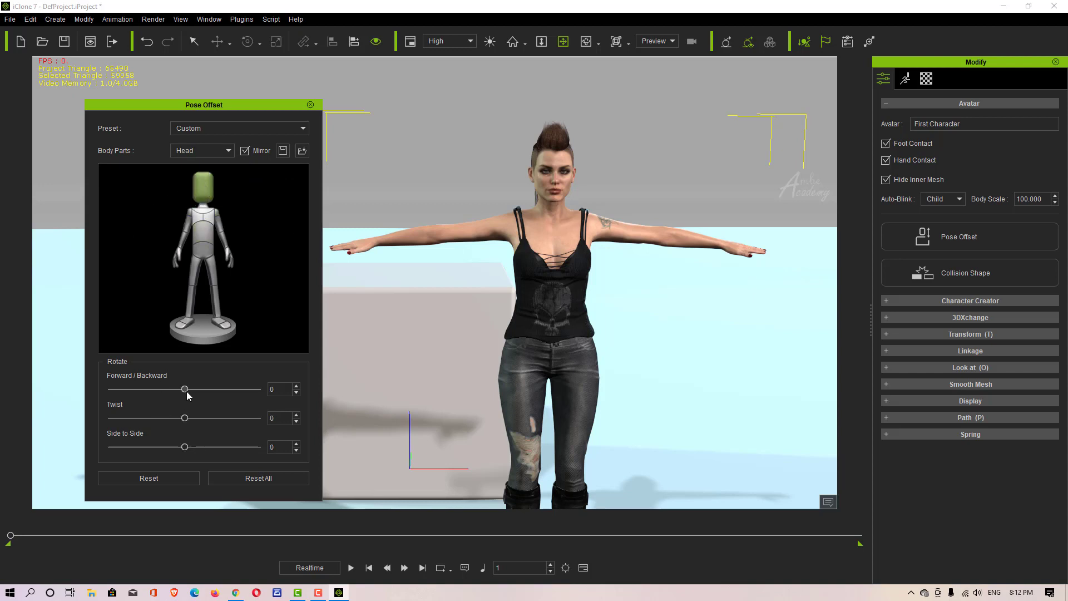
mouse_move(185, 392)
mouse_down()
mouse_move(151, 399)
mouse_move(215, 398)
mouse_move(172, 403)
mouse_up()
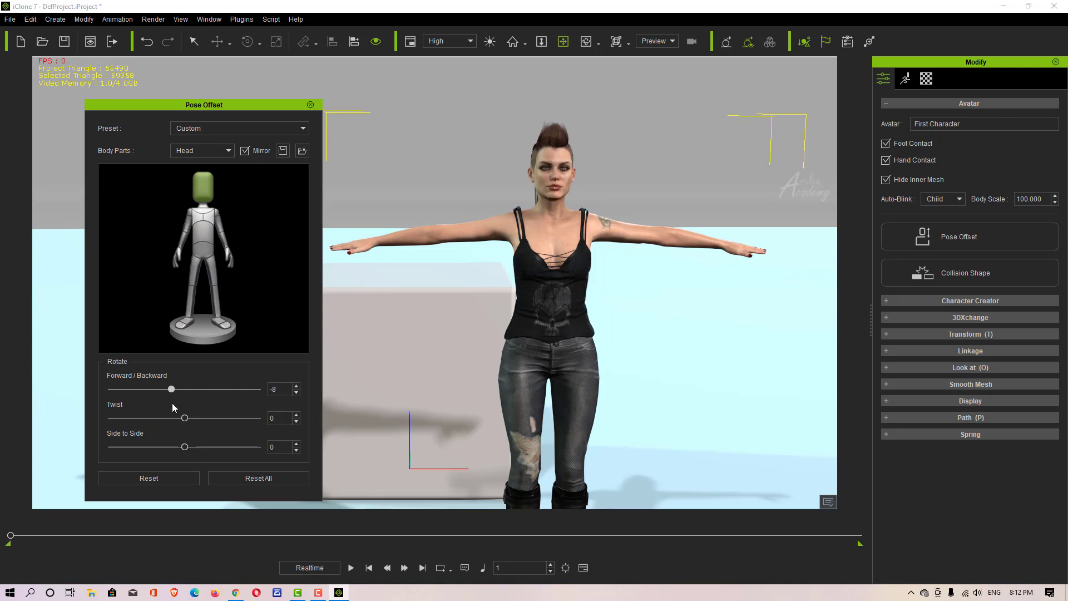
- View the full list of body parts from Head to Right Toe, keeping Head chosen
click(210, 148)
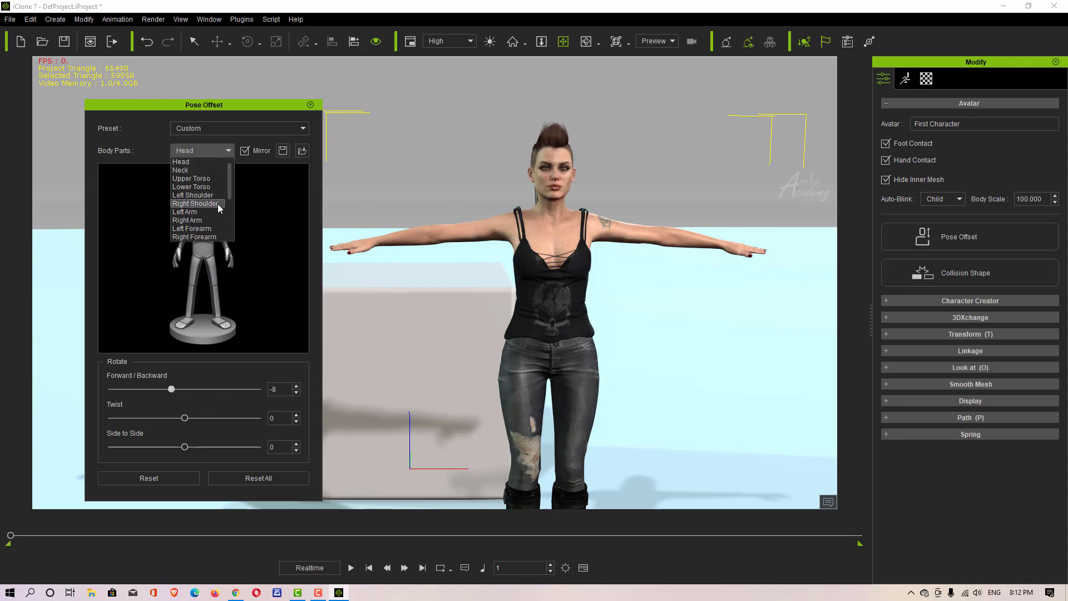
drag(232, 183, 237, 232)
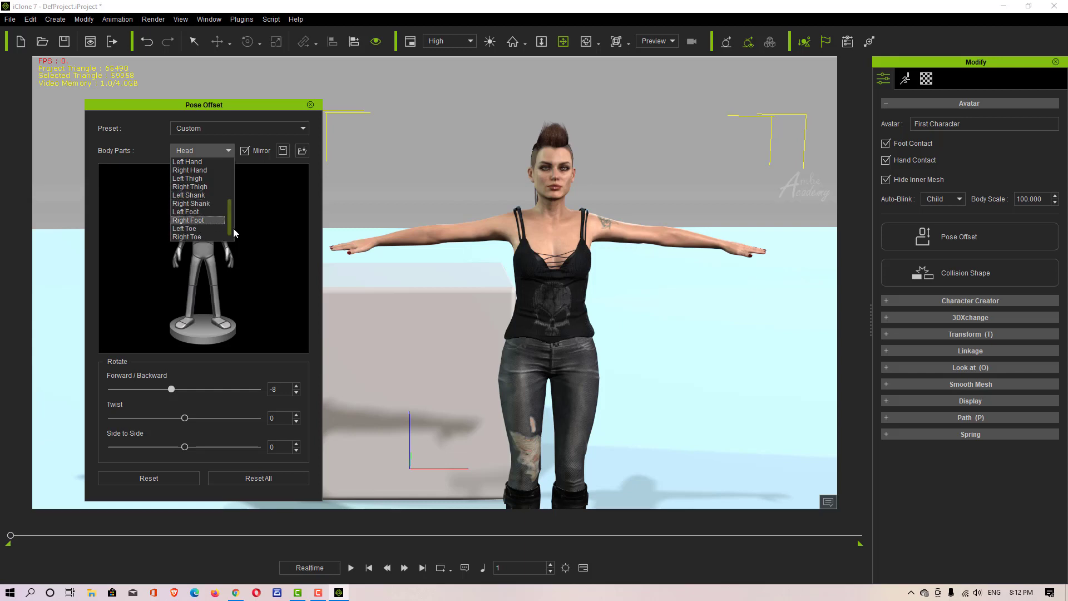
drag(227, 224, 226, 191)
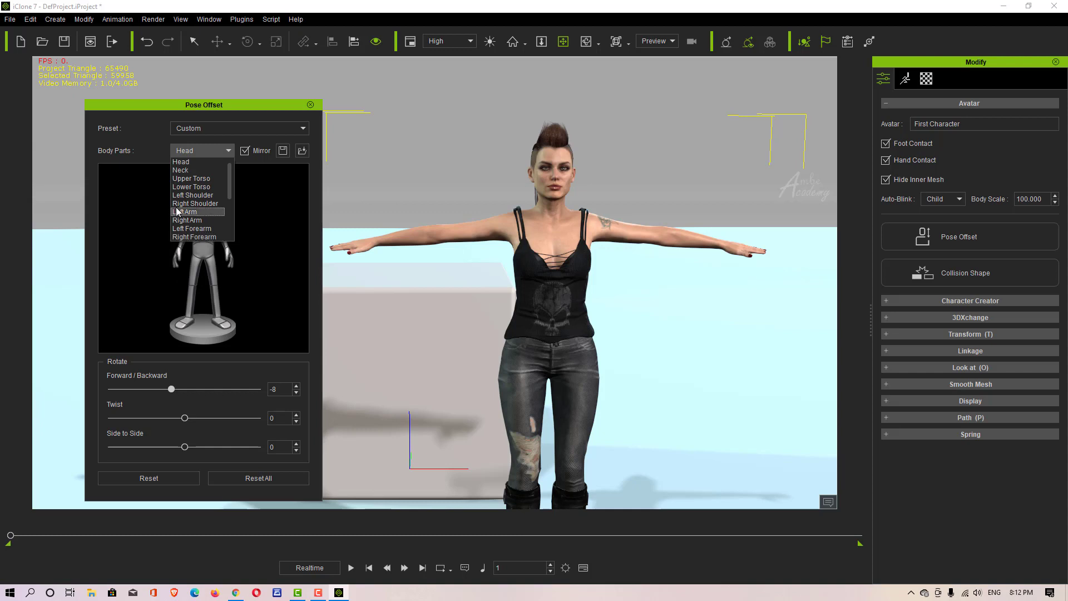
click(183, 162)
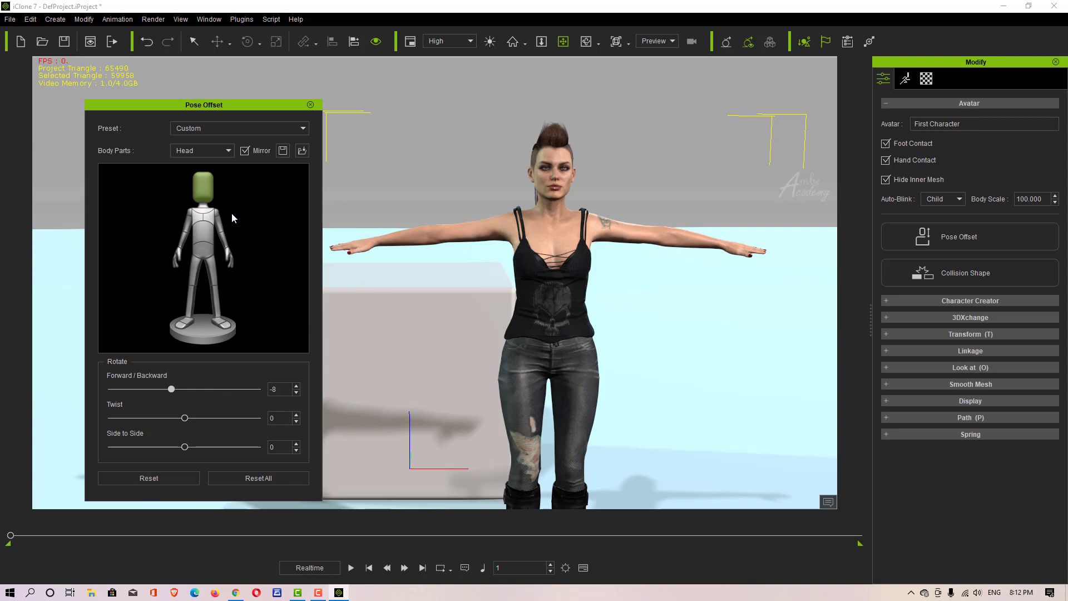
- Reset the pose offsets of all body parts and close the Pose Offset settings
click(145, 480)
click(232, 478)
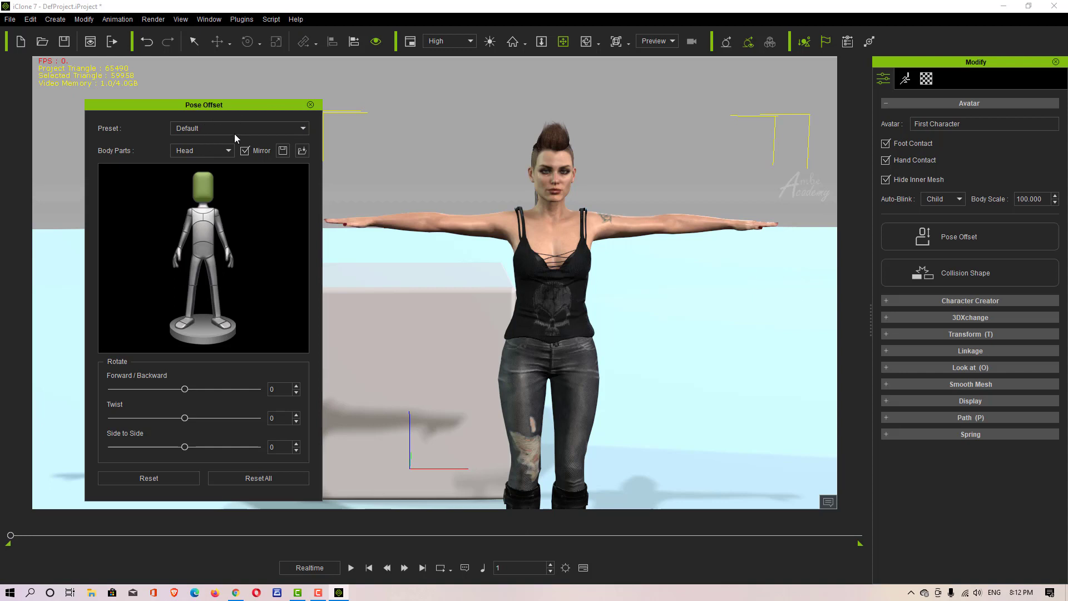
click(310, 105)
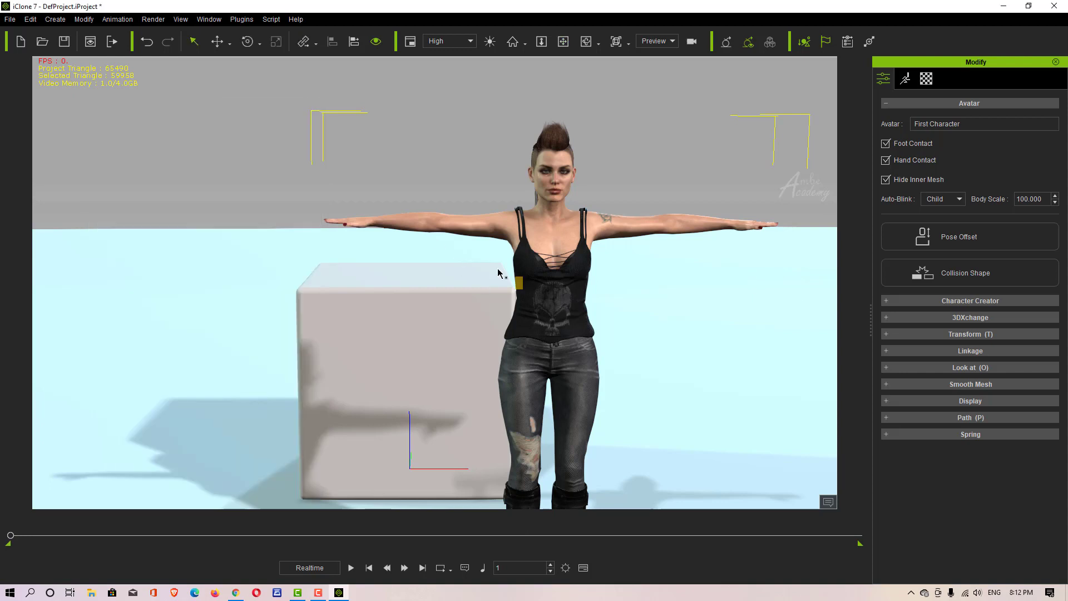
- Select the avatar's top on its own, then select the avatar and the box together
click(813, 292)
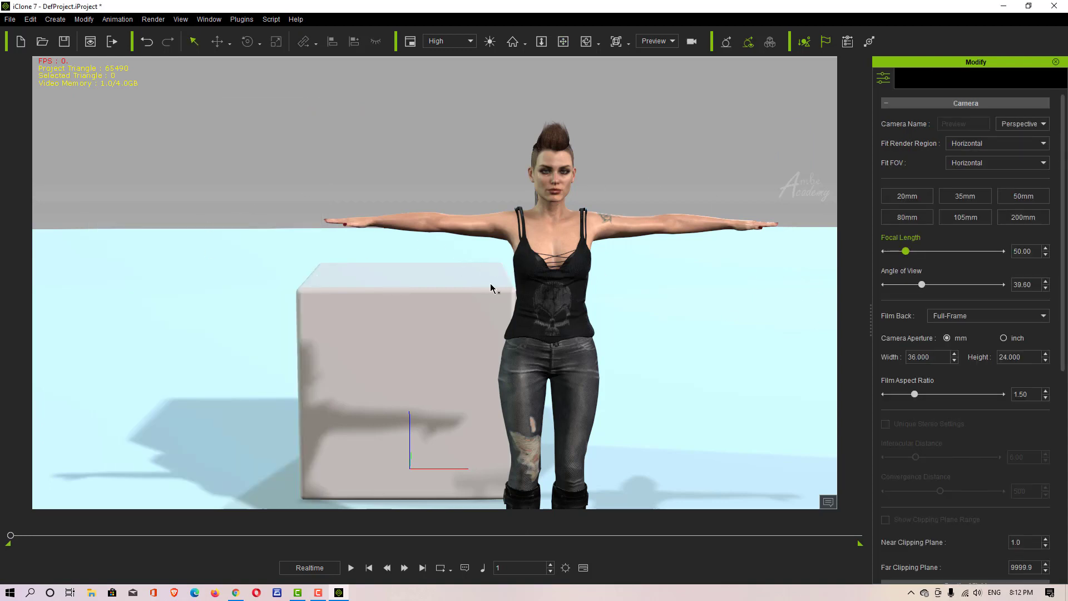
click(539, 270)
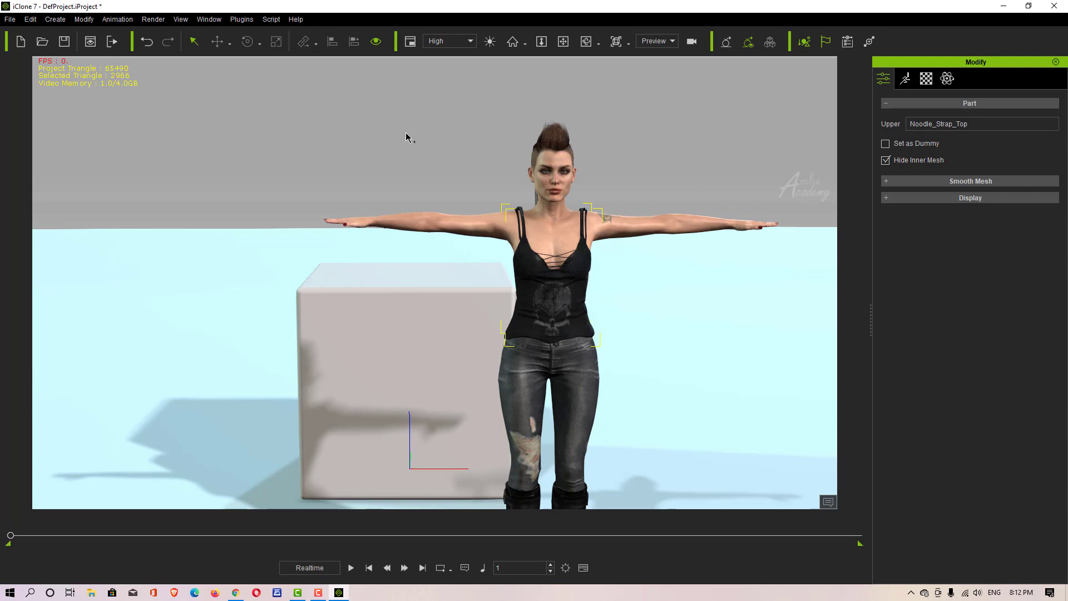
click(345, 139)
drag(324, 110, 696, 431)
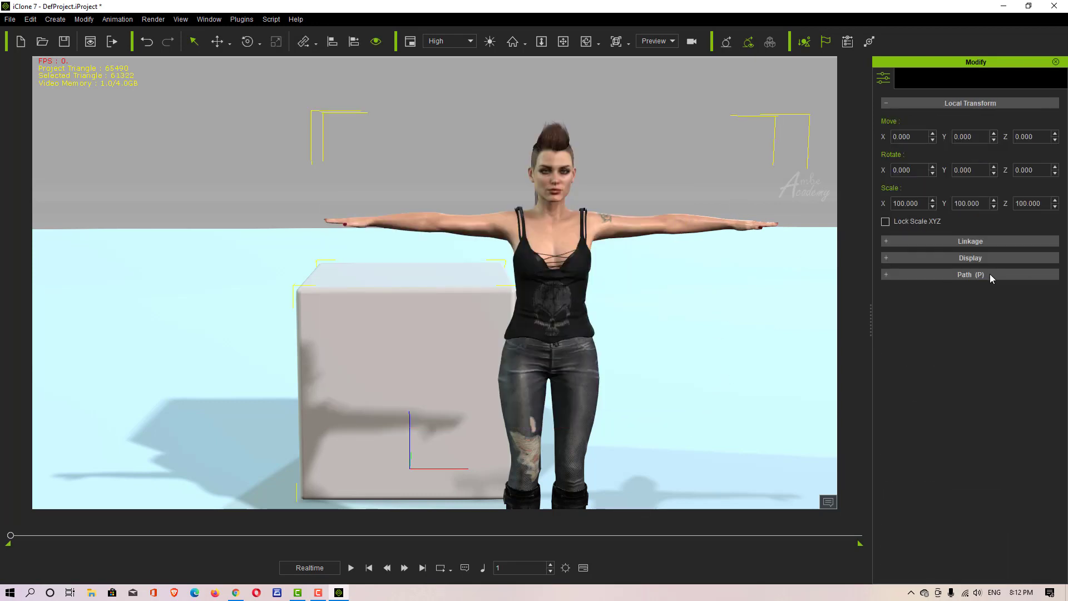
- Select the avatar on its own and open its Collision Shape editor
click(574, 241)
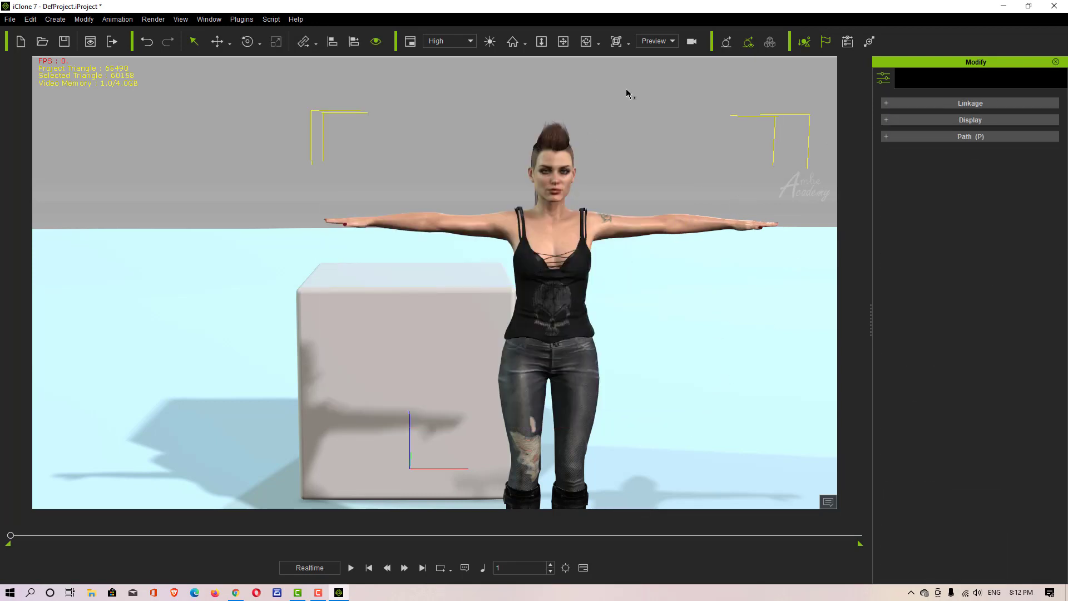
click(563, 42)
click(568, 251)
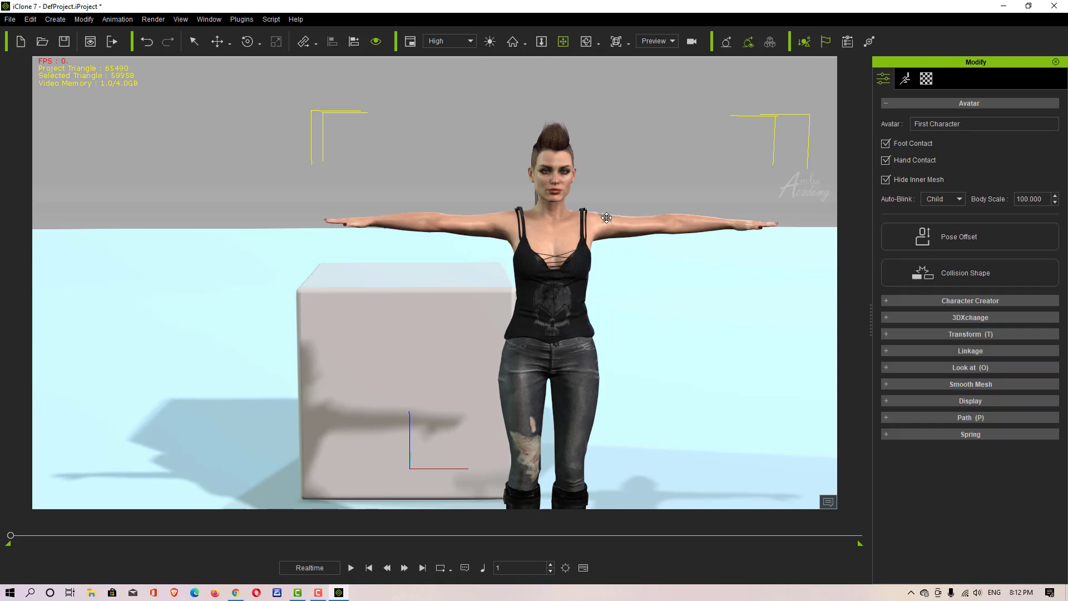
key(q)
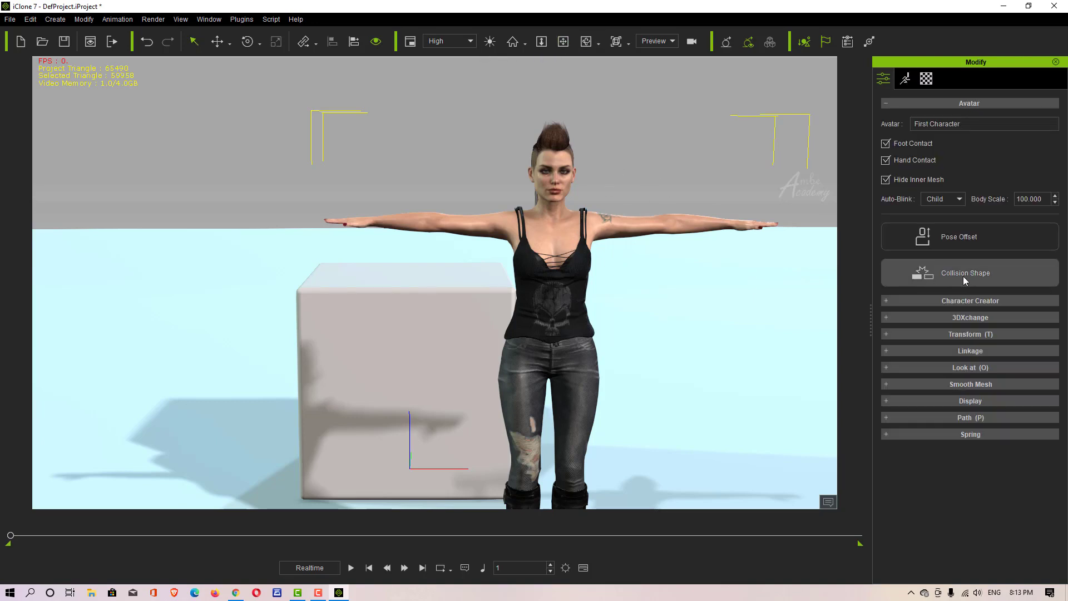
click(972, 275)
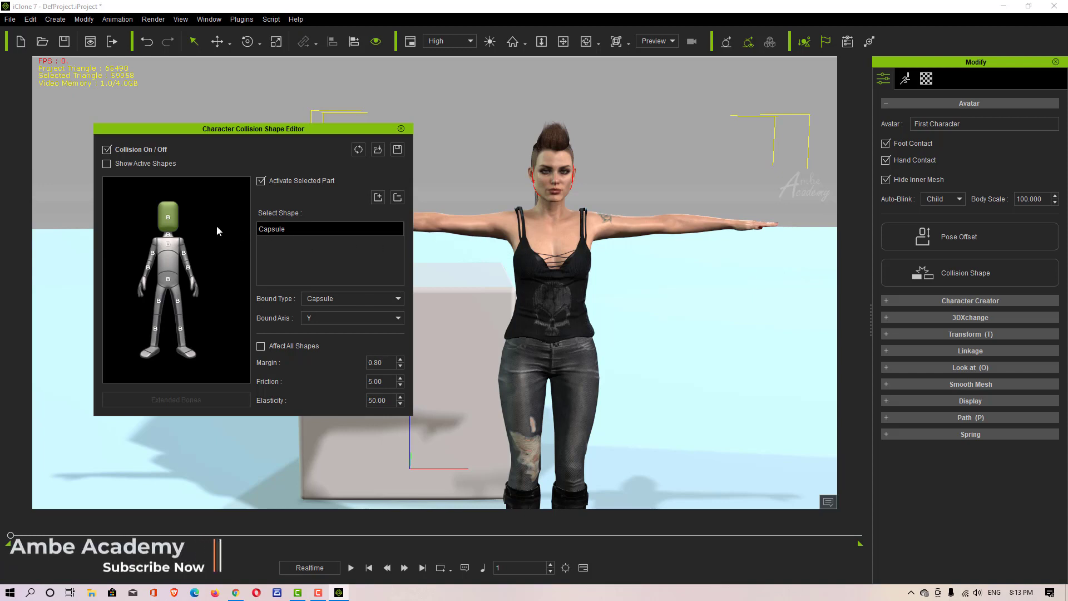
key(space)
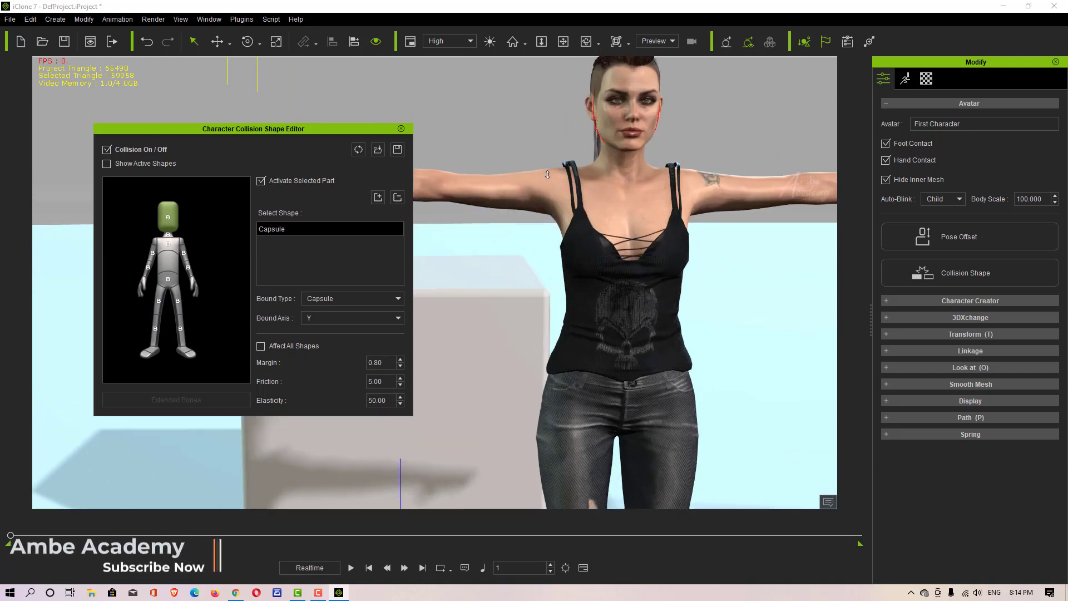
key(space)
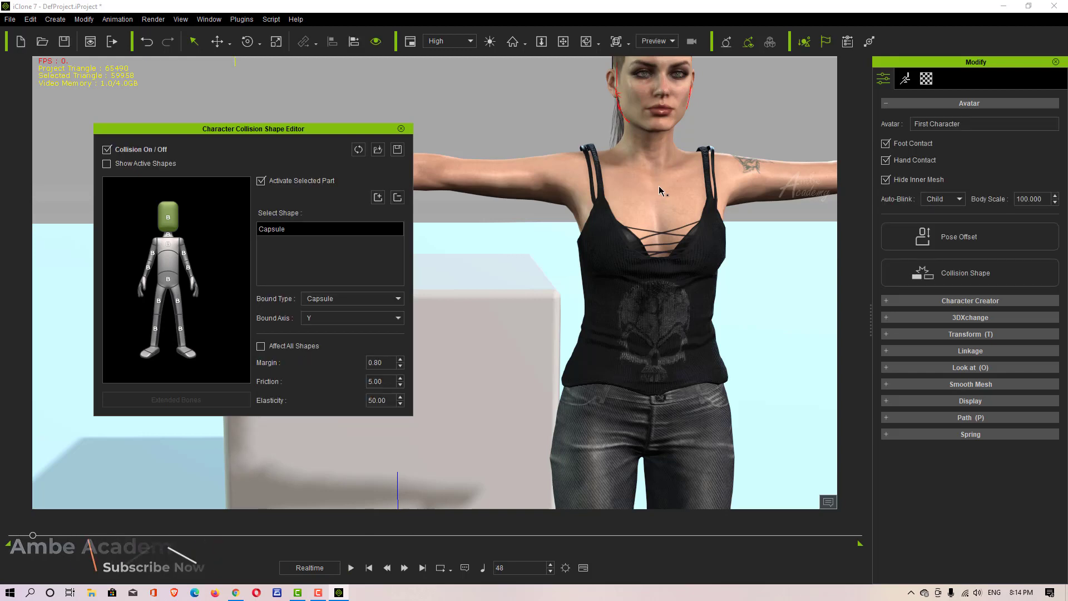
click(368, 567)
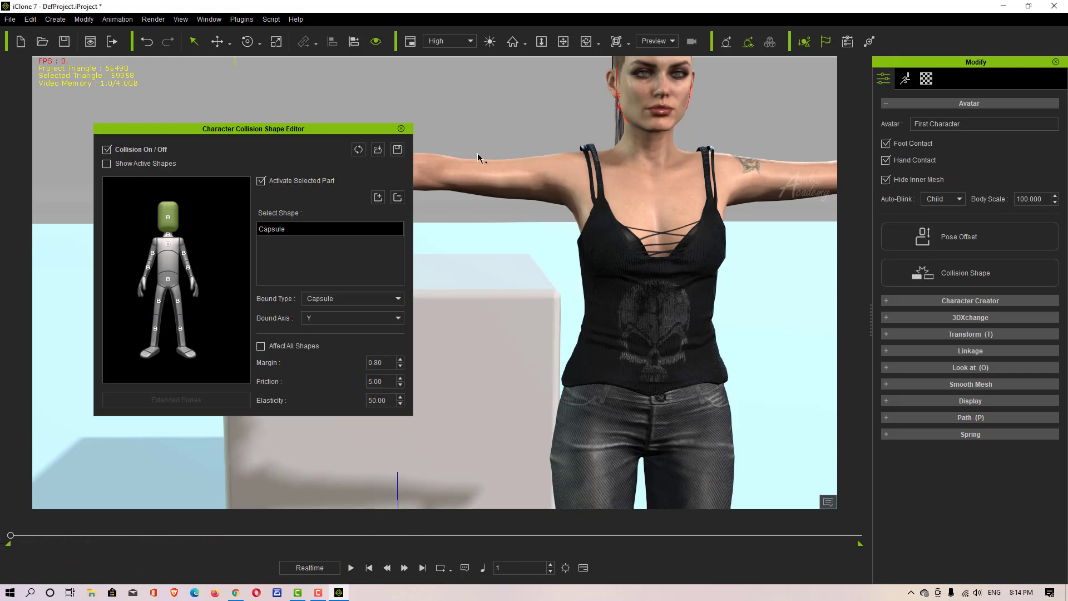
- Inspect the collision shapes on the avatar's head, neck and chest from several angles
click(562, 41)
drag(556, 278, 662, 306)
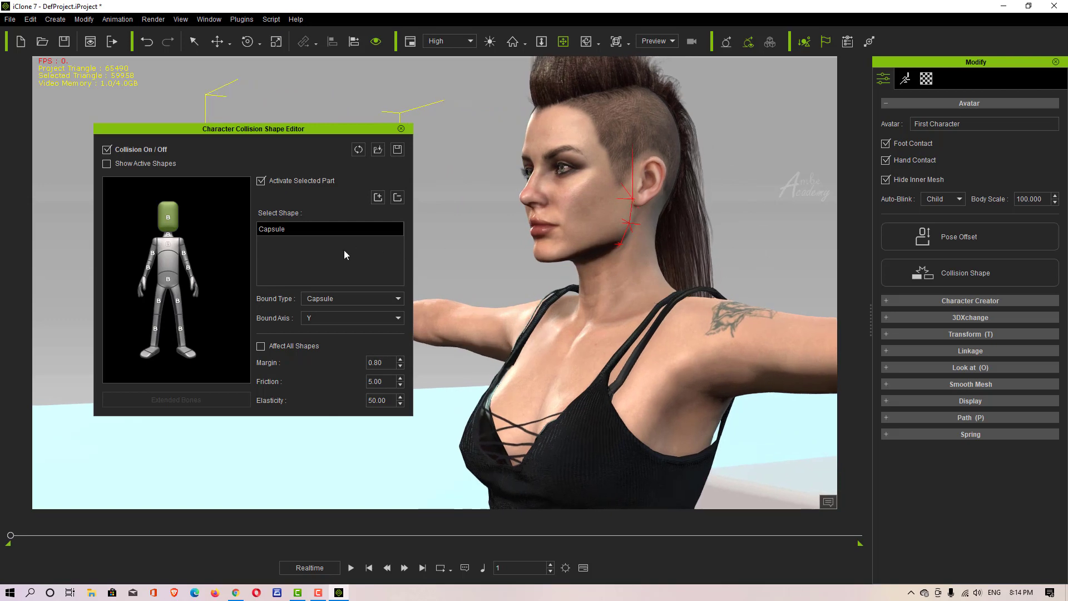
click(170, 239)
scroll(629, 375, down, 5)
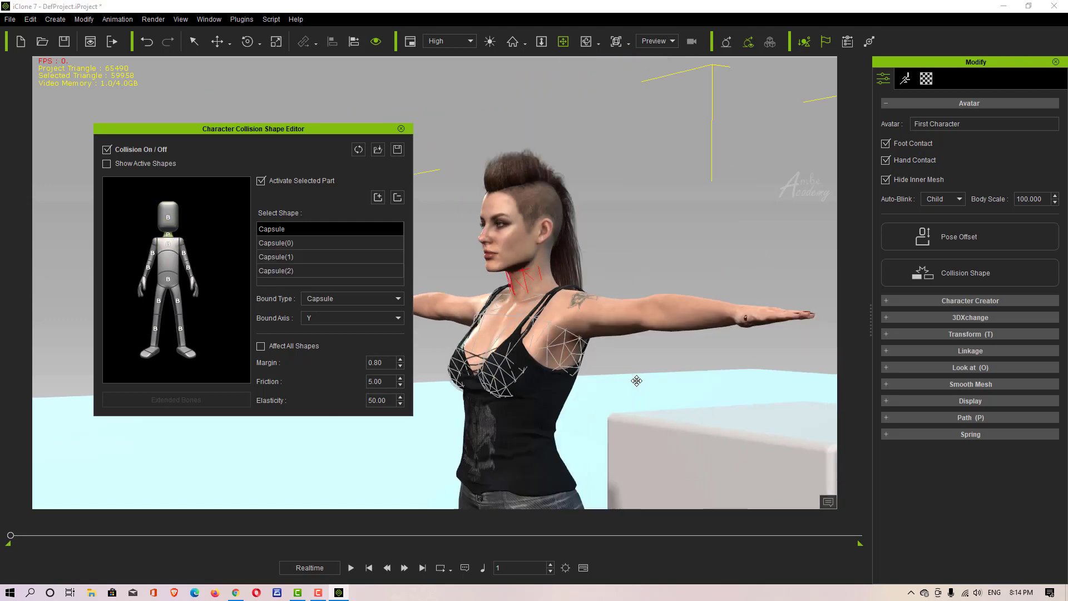
drag(636, 379, 580, 326)
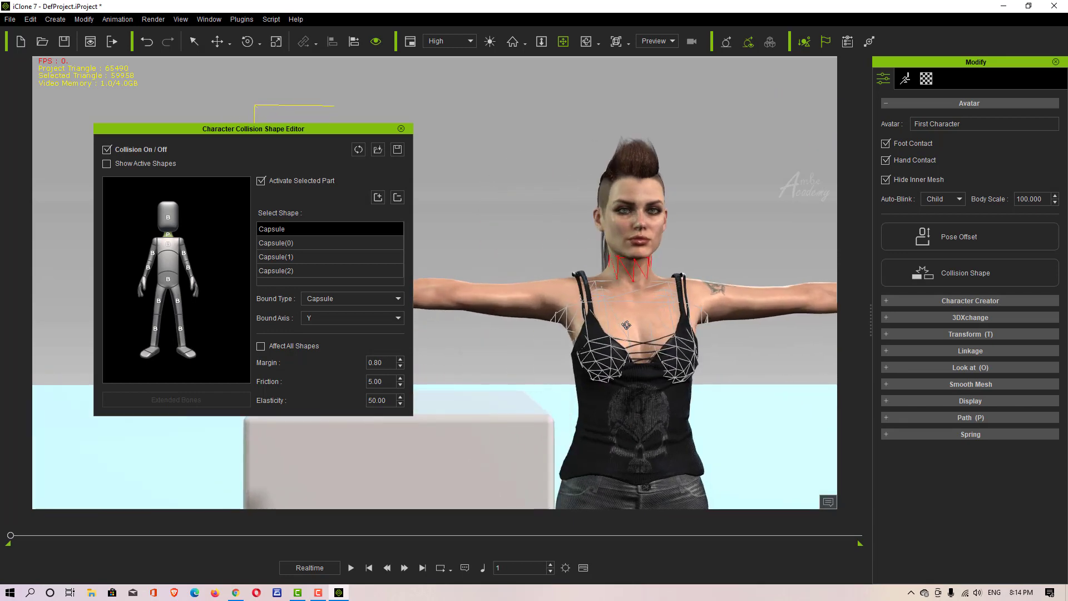
click(168, 244)
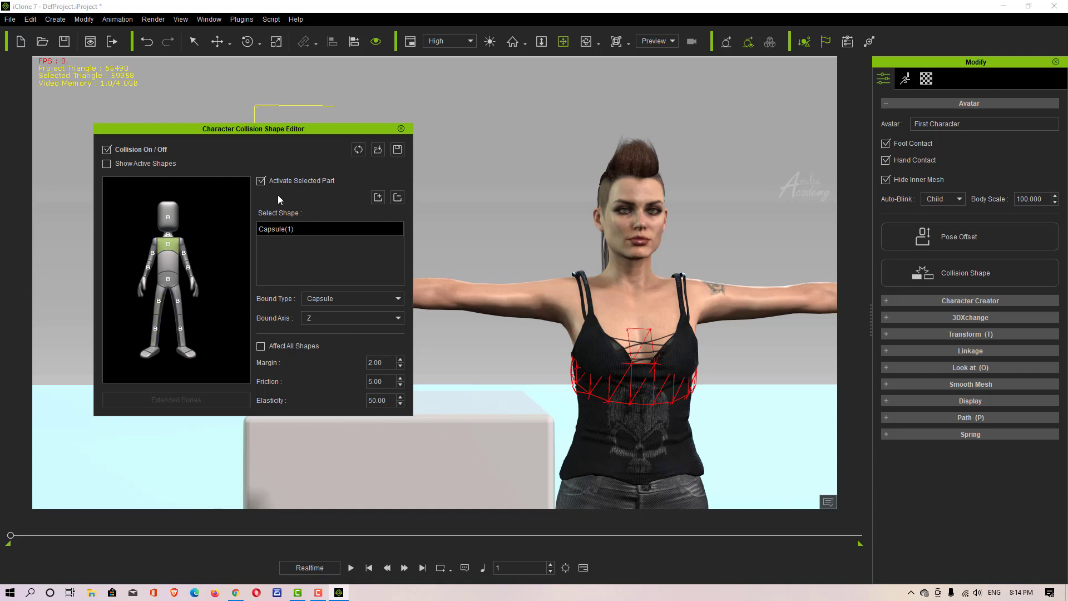
- Switch the character's collision off and on again, and try adding a second capsule to the chest before removing it
click(115, 150)
click(115, 150)
right_drag(676, 383, 721, 427)
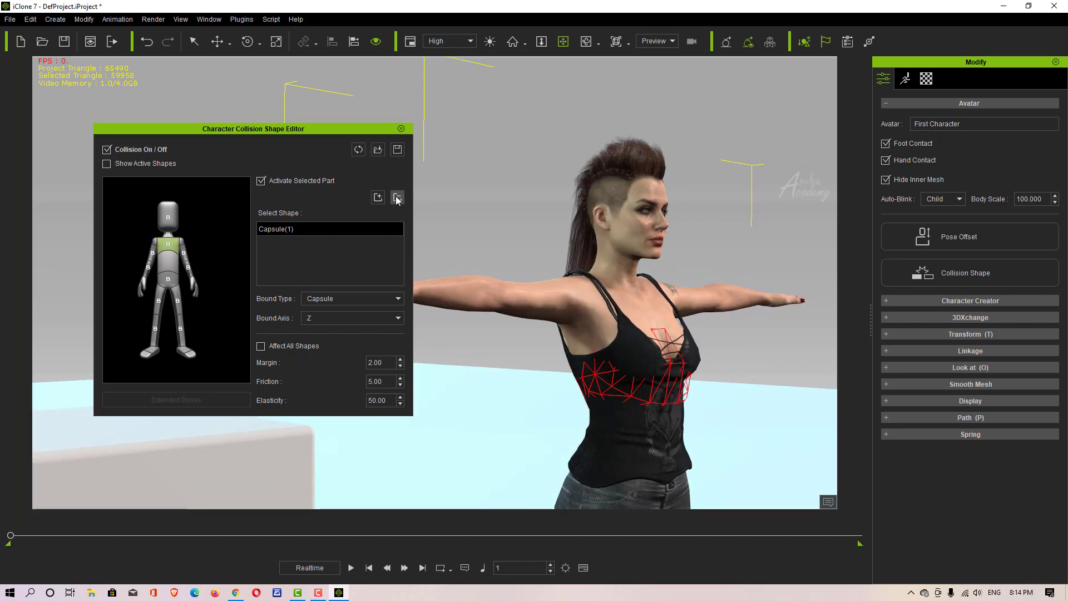
click(397, 198)
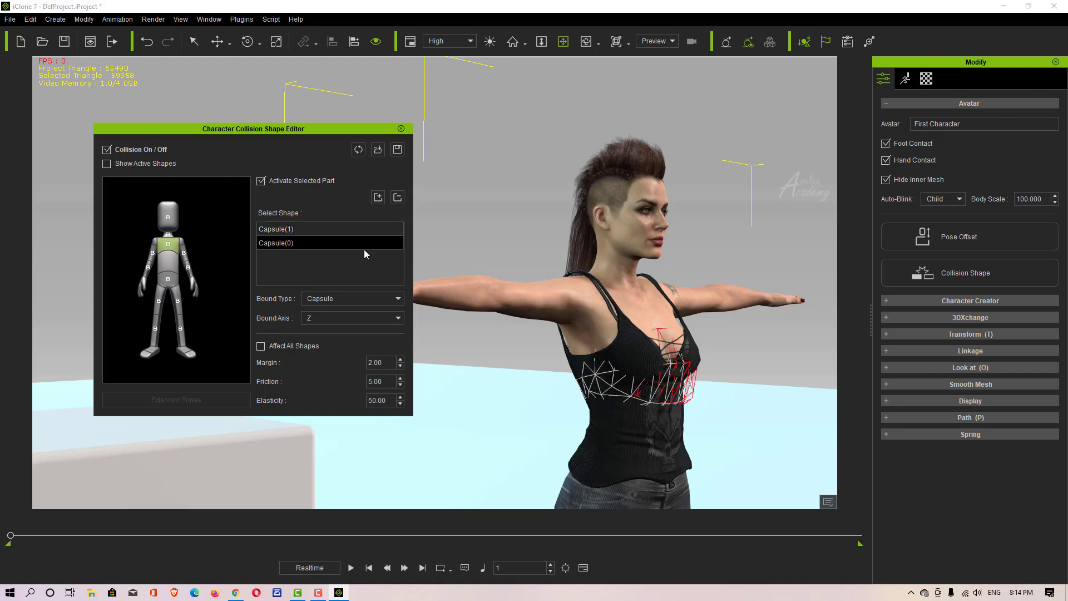
click(395, 199)
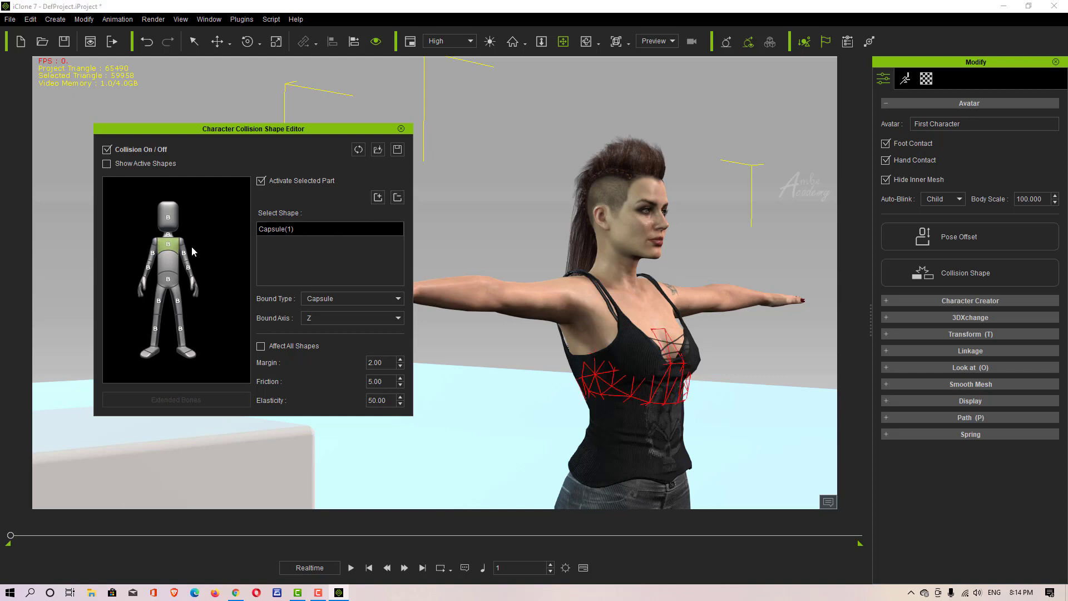
- Activate collision for the abdomen part and add a second capsule shape to it
click(170, 269)
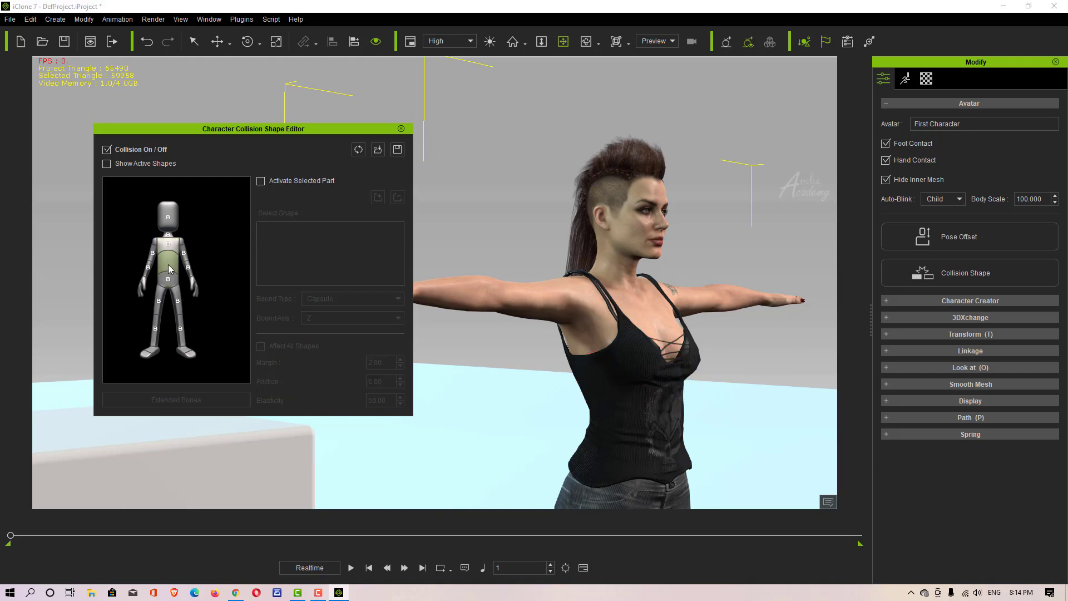
click(261, 181)
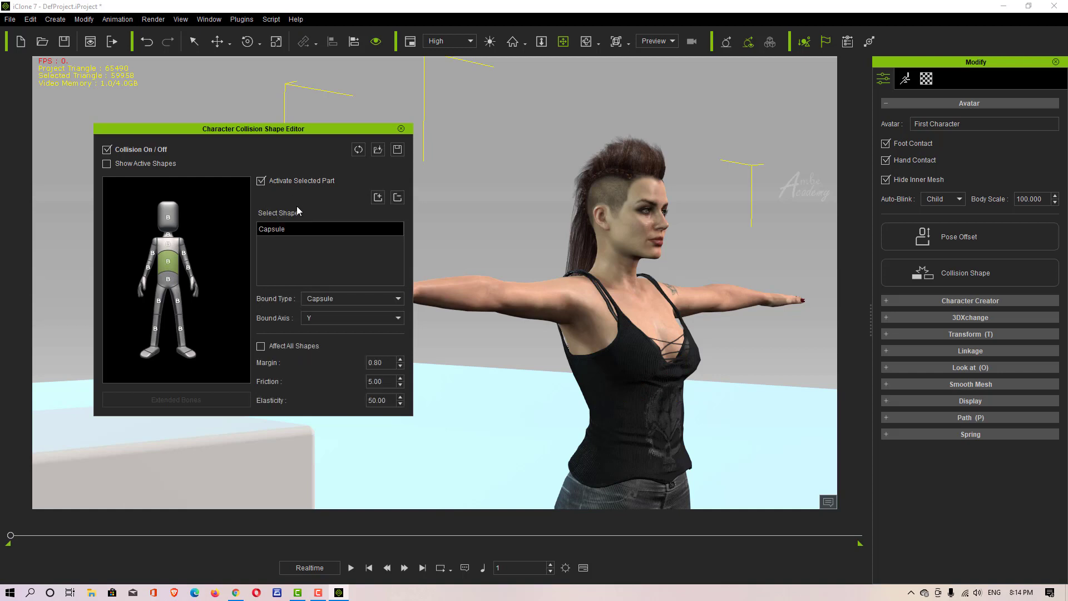
click(377, 197)
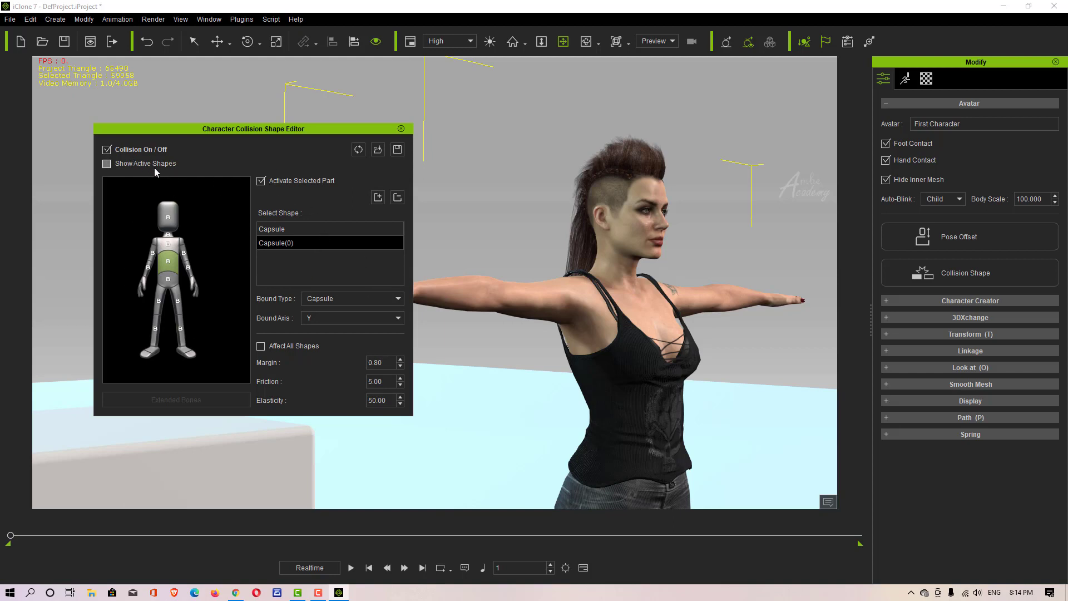
- Reset the collision shapes of all body parts, cancel loading a custom shape profile, and close the editor
click(357, 151)
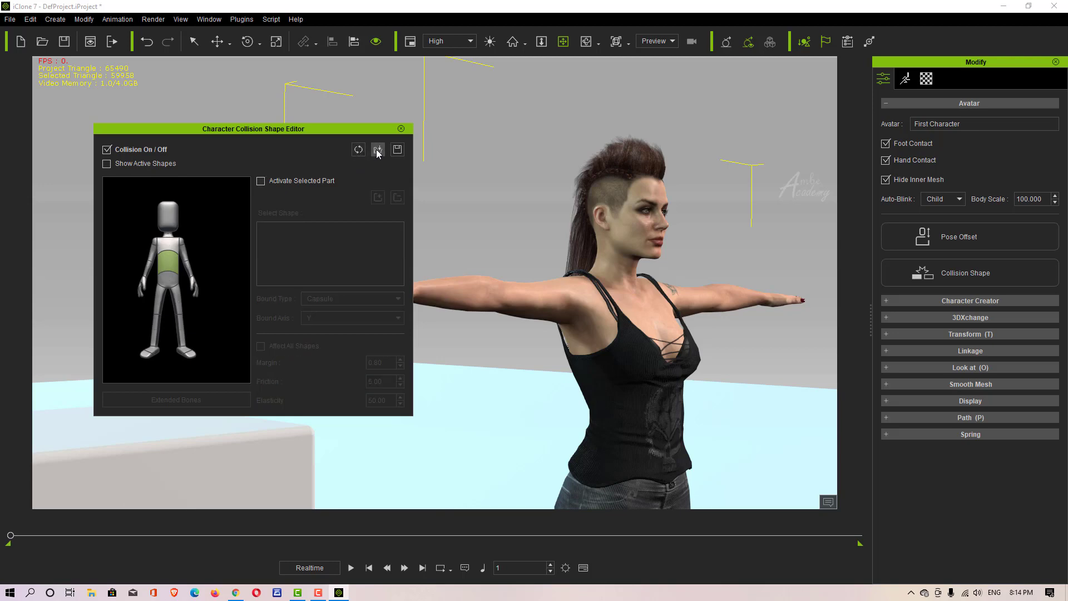
click(377, 150)
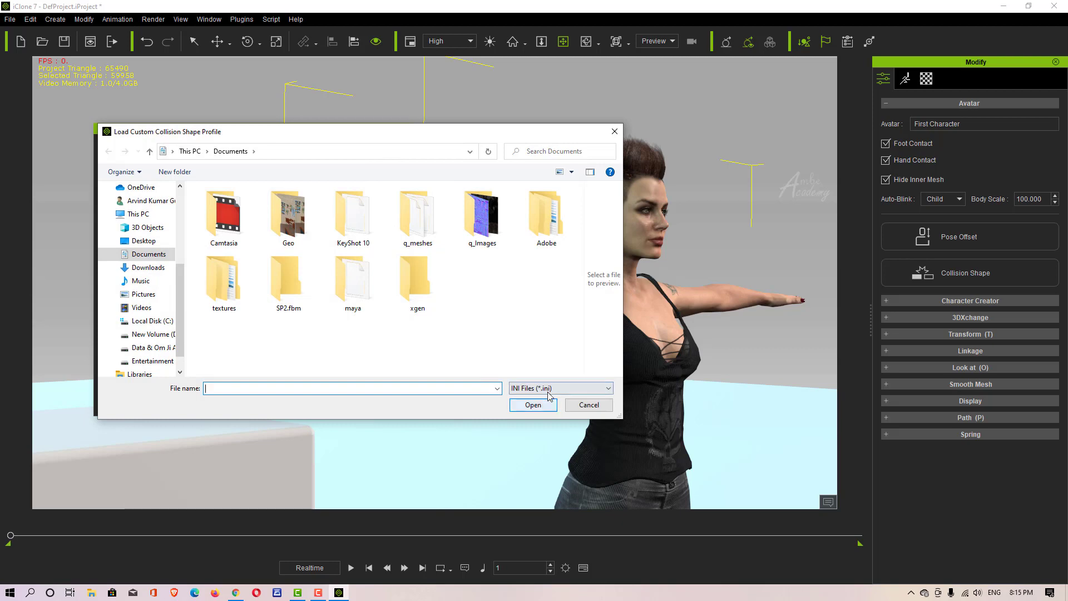
click(614, 132)
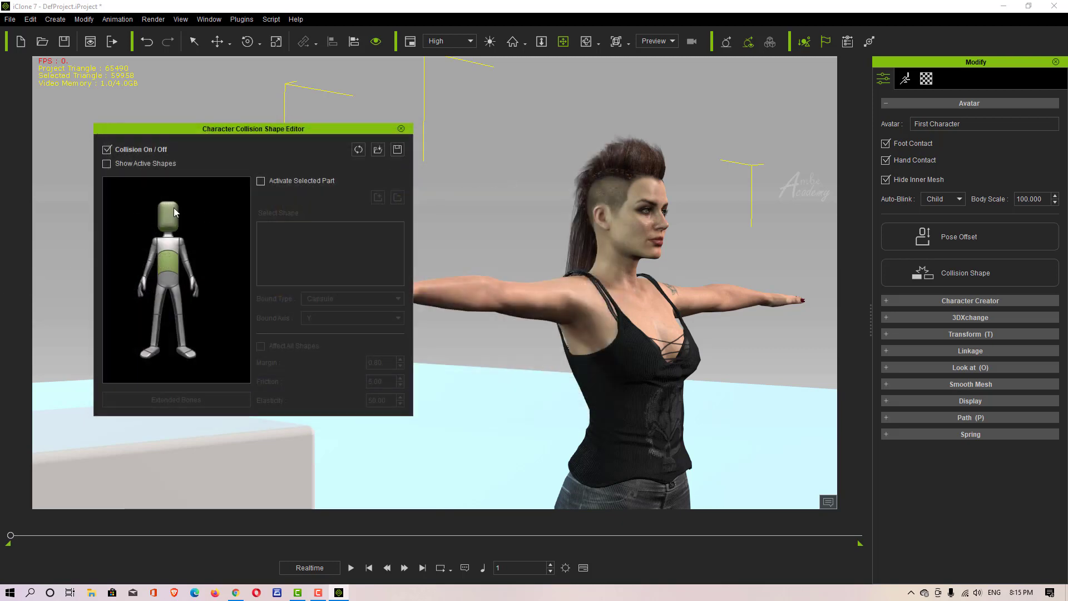
click(400, 129)
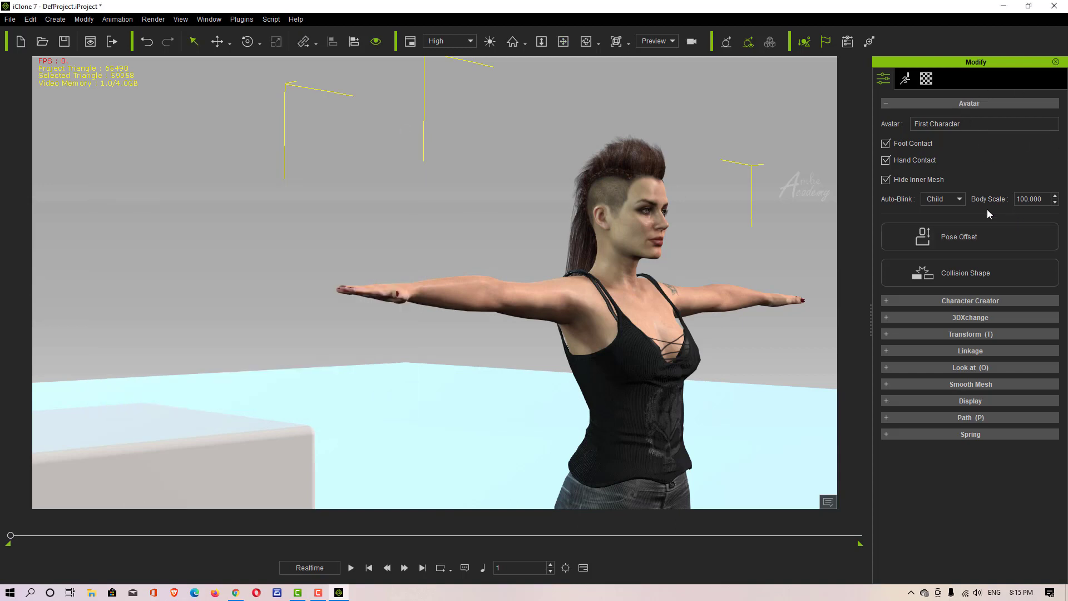
- Collapse the Avatar settings and show the Character Creator section with the avatar in full front view
click(946, 104)
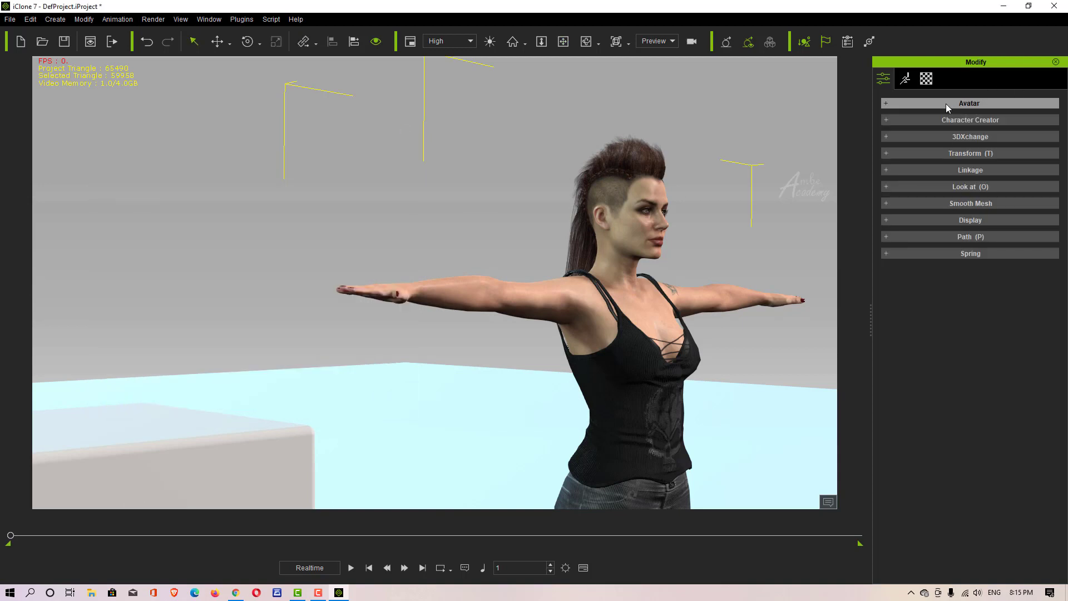
click(938, 120)
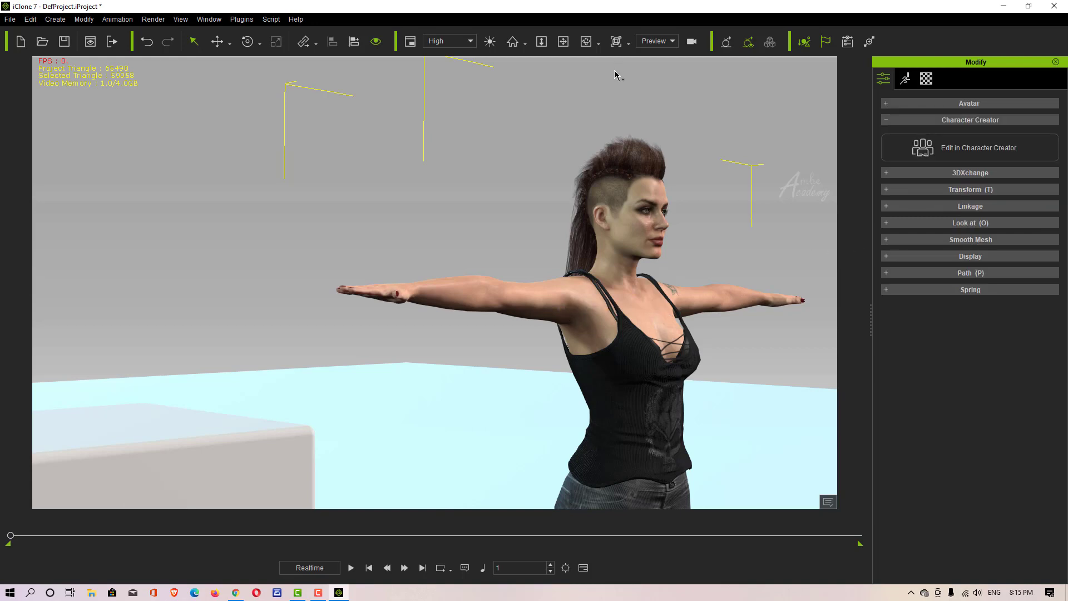
click(563, 41)
drag(636, 263, 493, 299)
scroll(493, 299, down, 10)
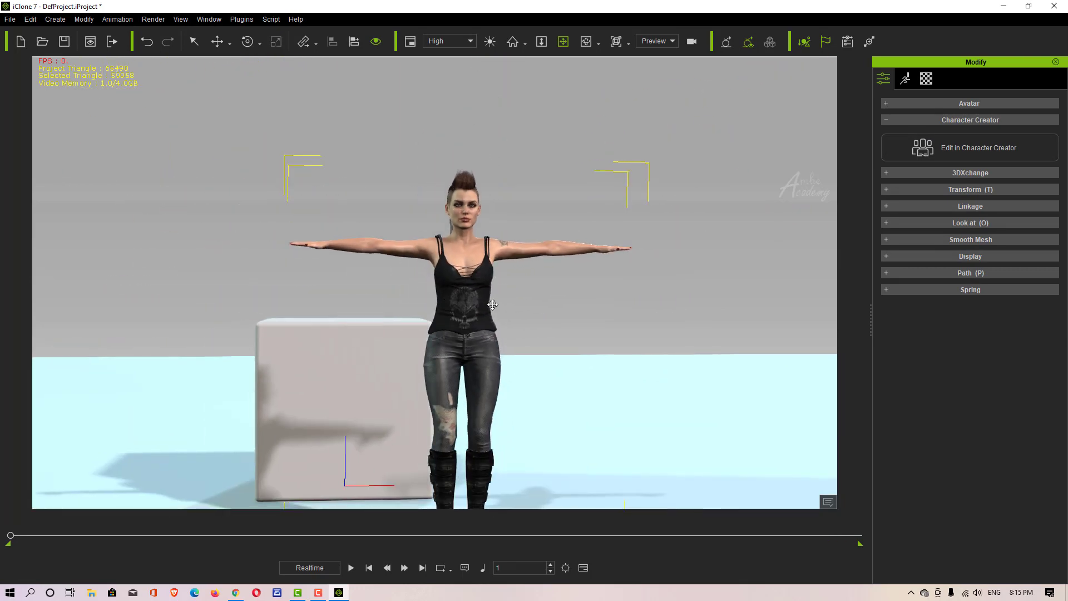
drag(483, 366, 454, 198)
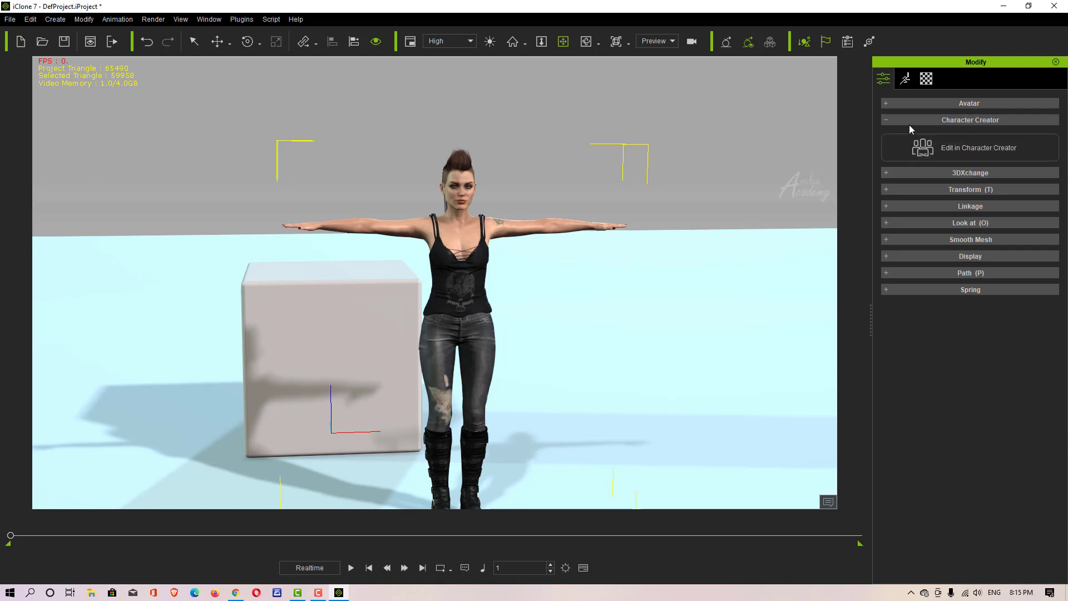
- Review the 3DXchange and Character Creator editing options and collapse both sections
click(893, 119)
click(890, 138)
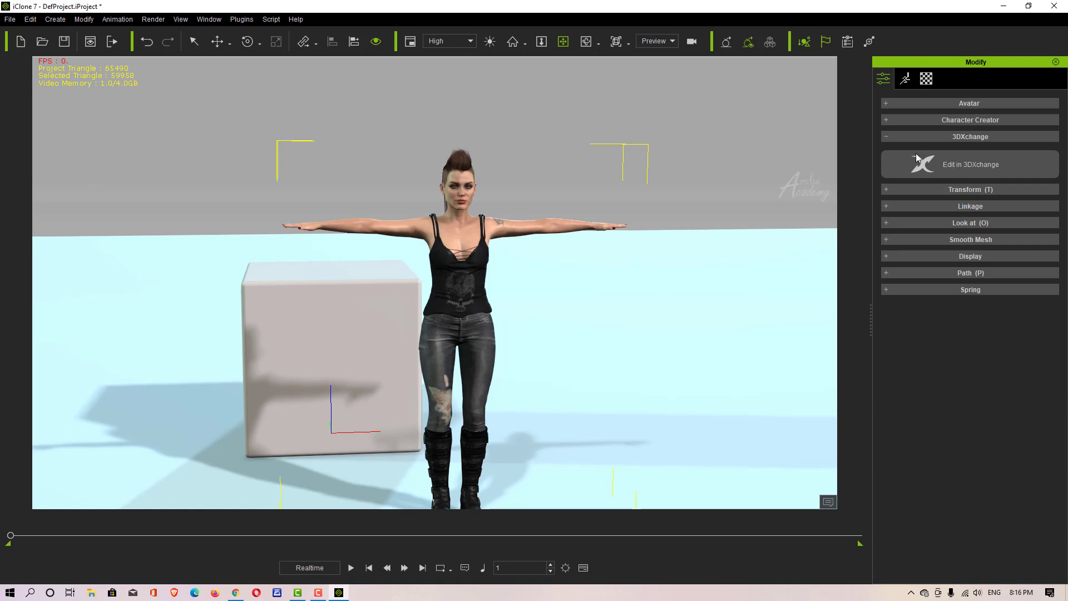
click(900, 137)
click(892, 119)
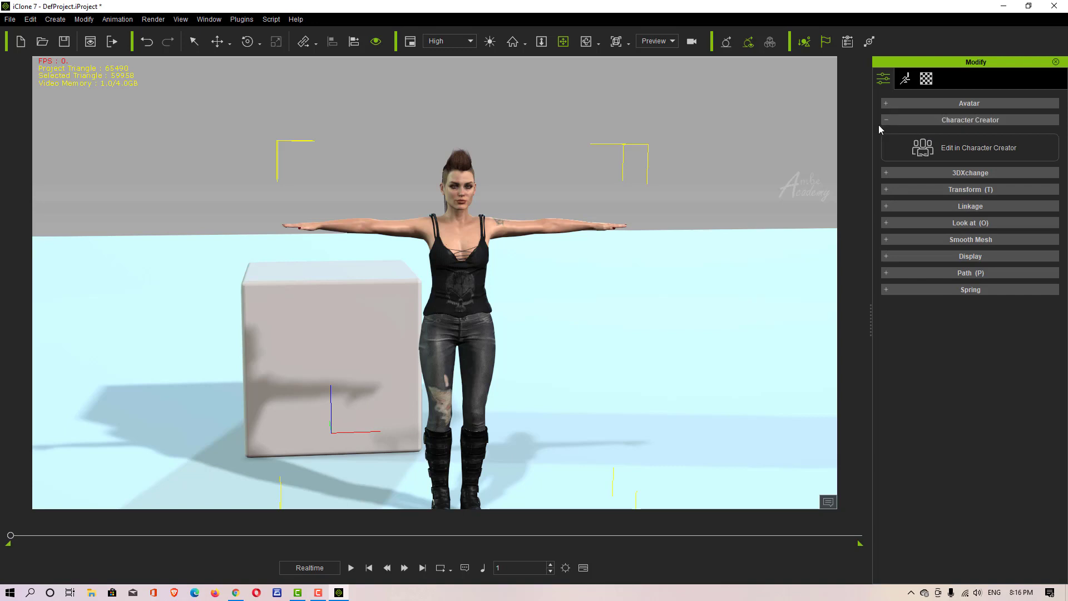
click(919, 118)
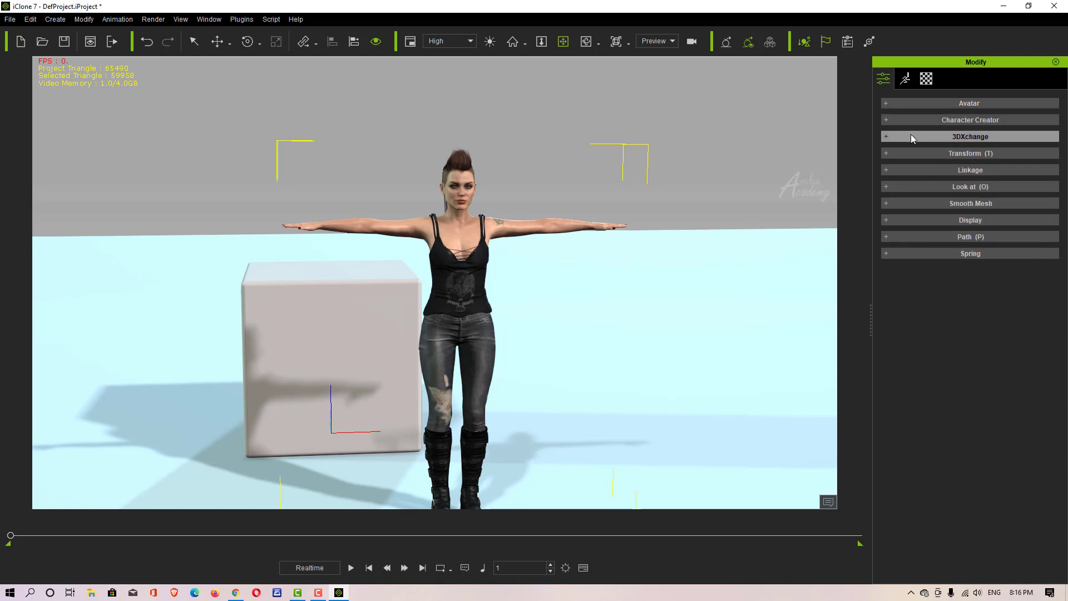
click(912, 136)
click(932, 142)
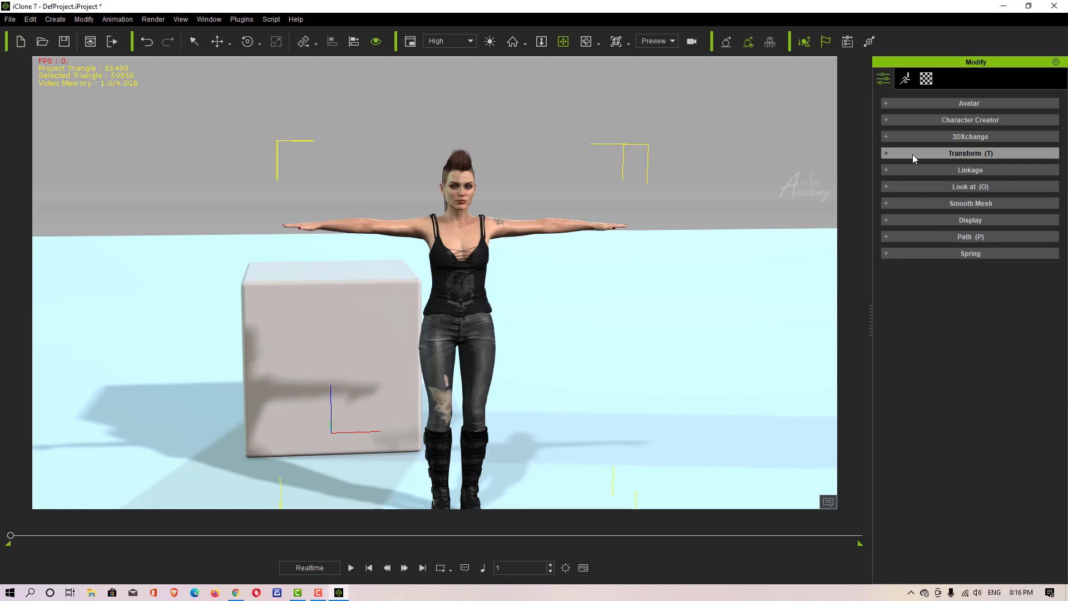
- Expand the Transform settings and set the avatar's Move X value to 100
click(912, 155)
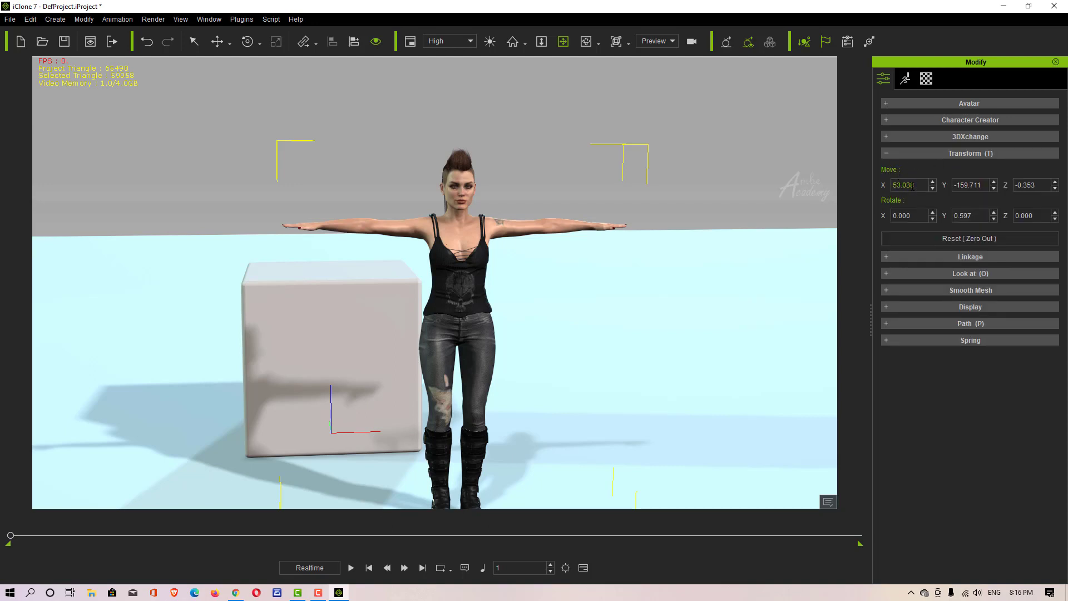
click(932, 182)
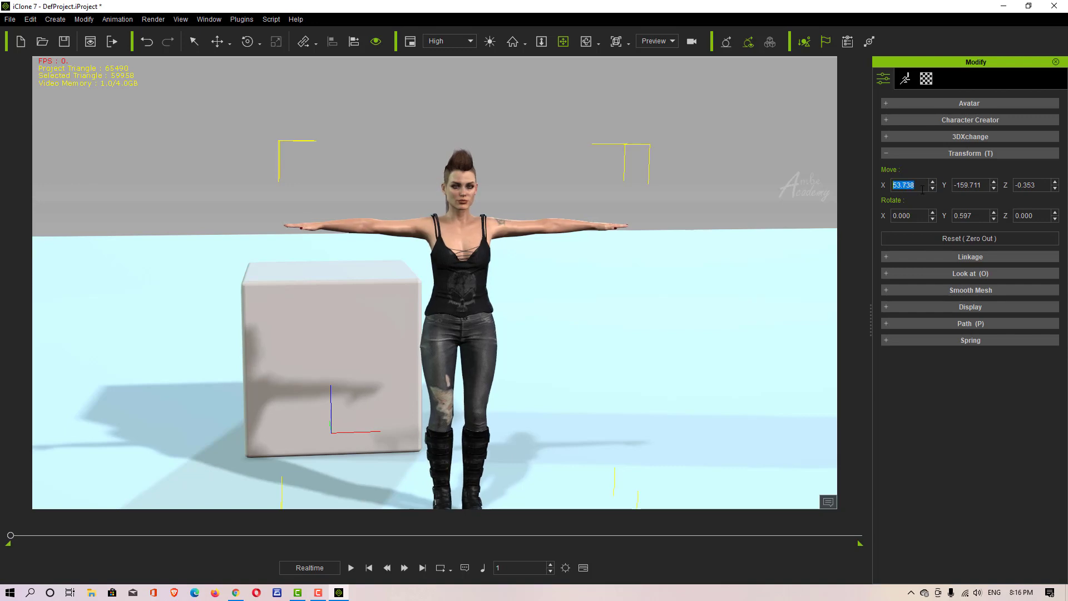
text(100)
key(Return)
scroll(576, 338, down, 2)
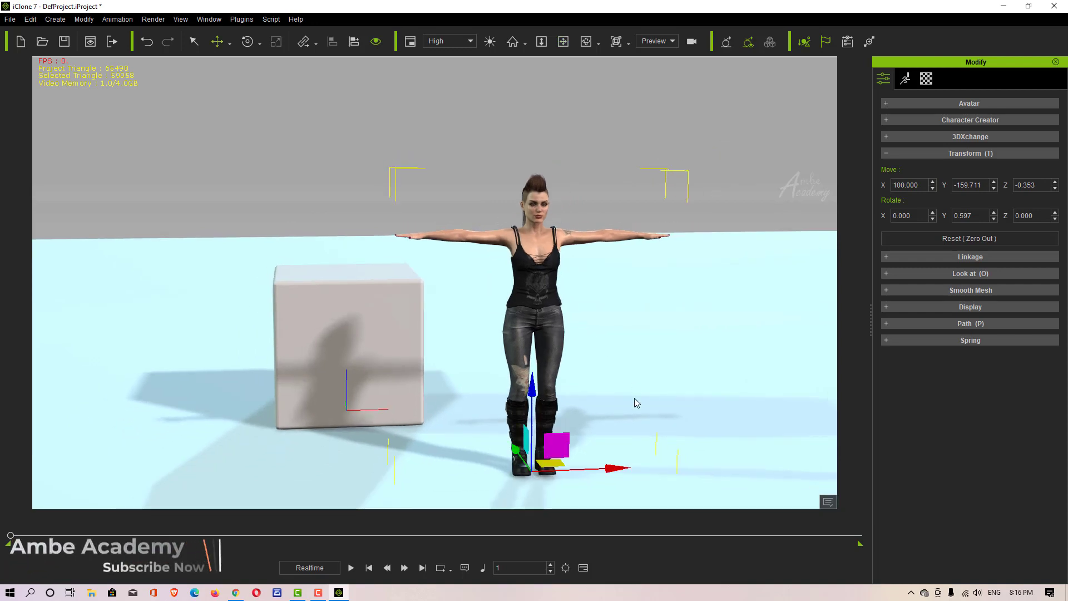
- Move the avatar along the X axis to about 49.7 and back out to about 93.5, and select its X value
drag(628, 467, 517, 485)
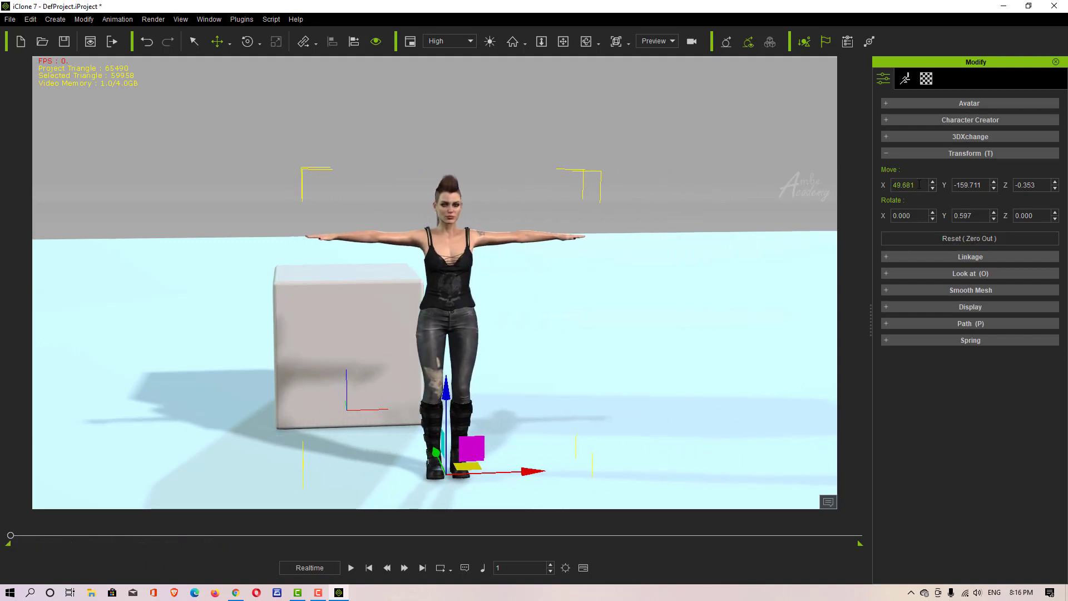
drag(529, 470, 585, 477)
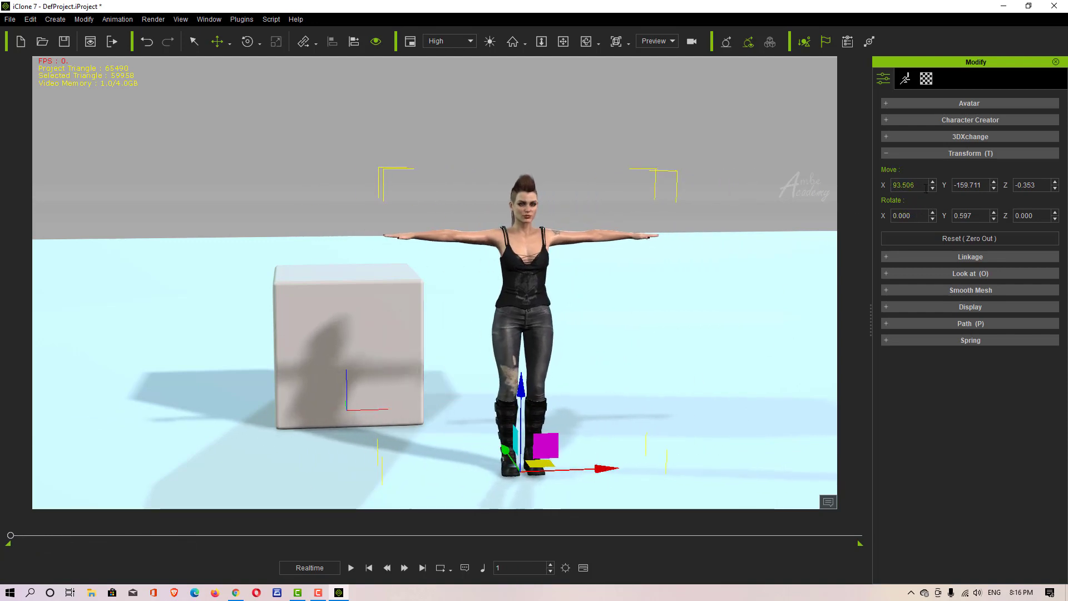
drag(926, 184, 891, 184)
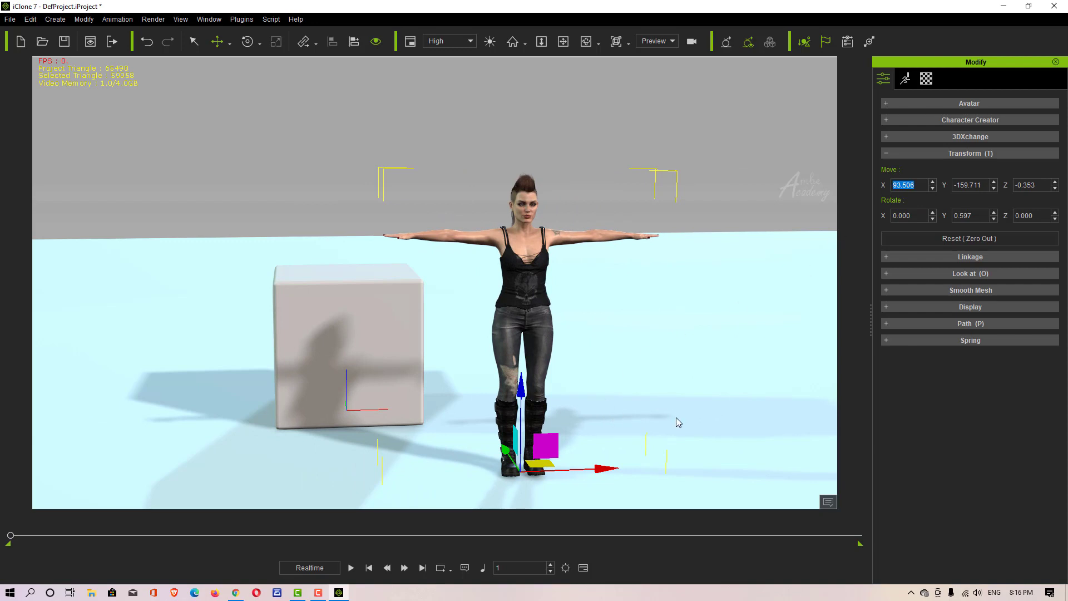
- Move the avatar to about -74.4 on Y and about -3.1 on Z, and rotate it slightly around its axes
drag(505, 451, 498, 424)
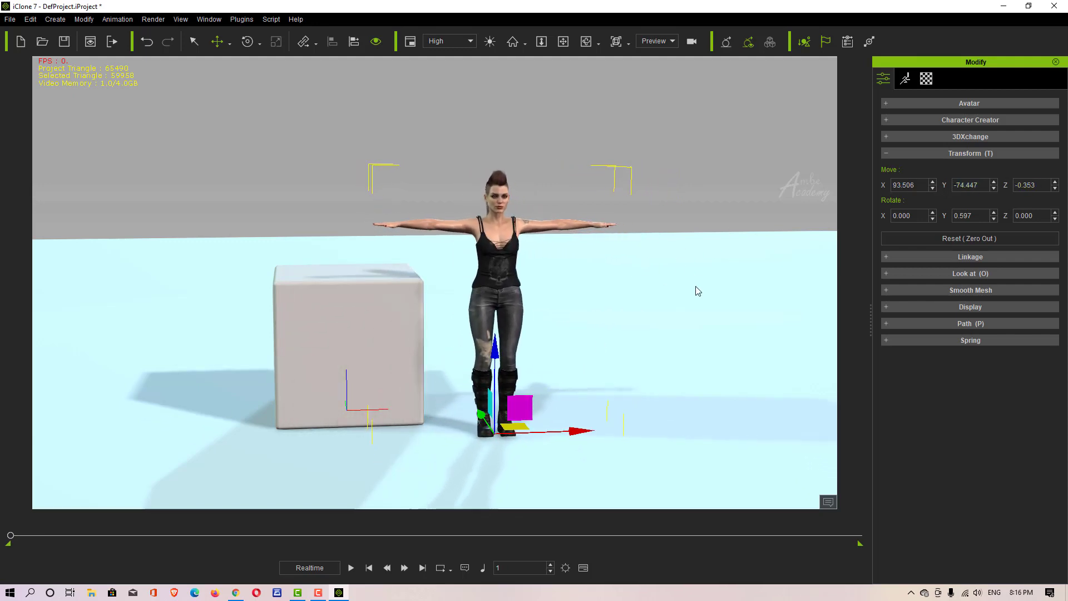
mouse_move(494, 349)
mouse_down()
mouse_move(493, 323)
mouse_move(495, 353)
mouse_up()
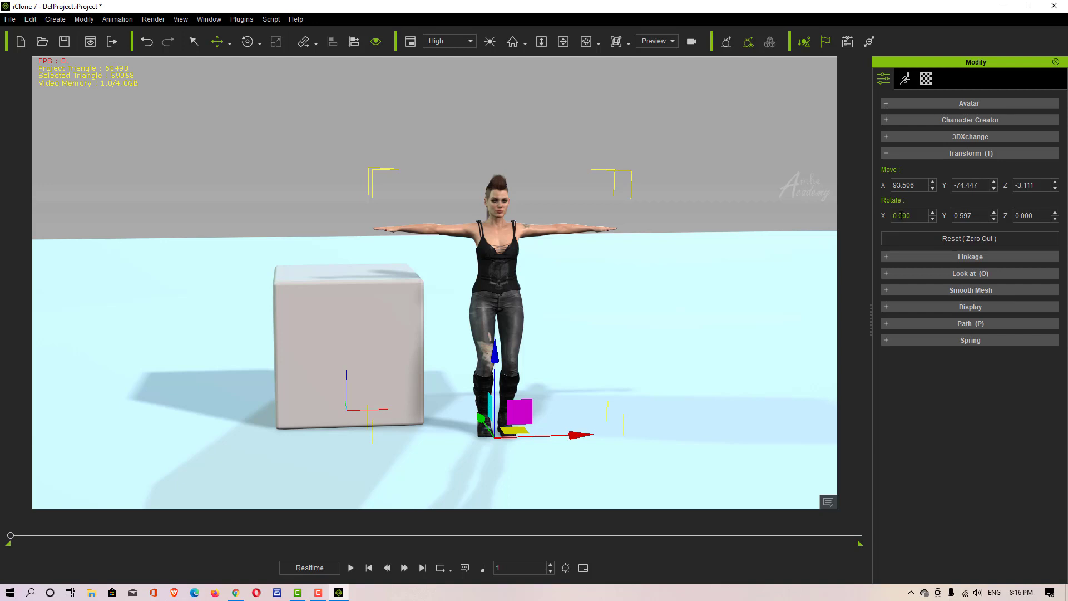
key(e)
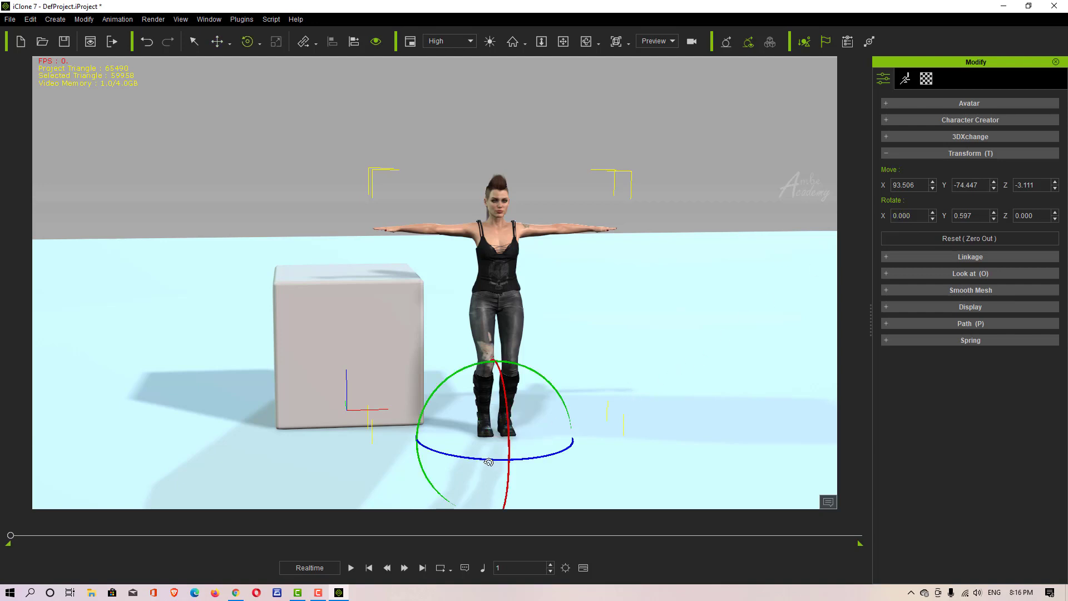
drag(488, 461, 511, 452)
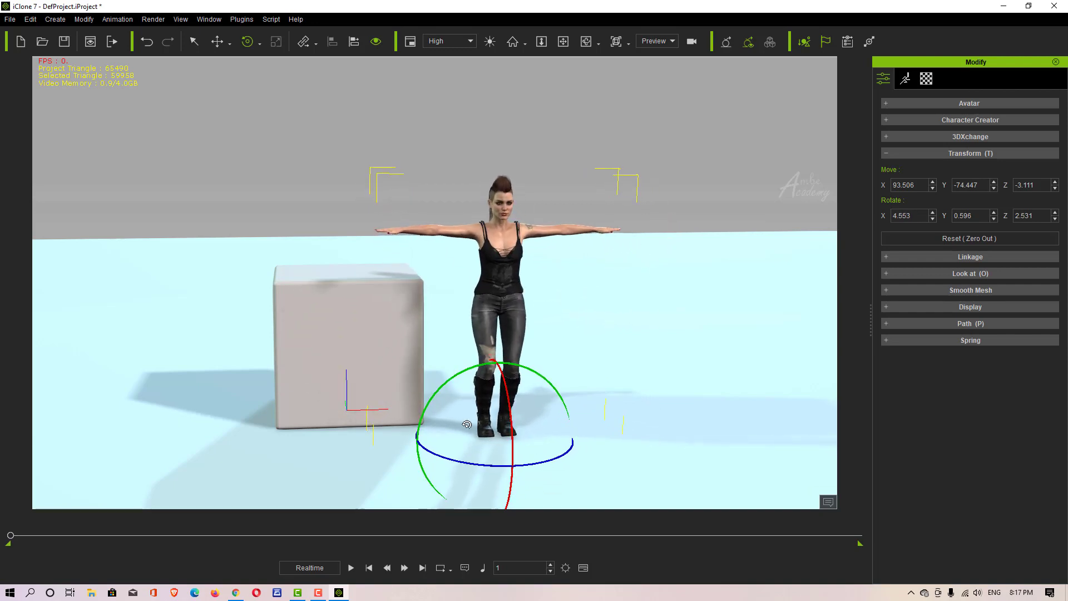
drag(559, 395, 478, 376)
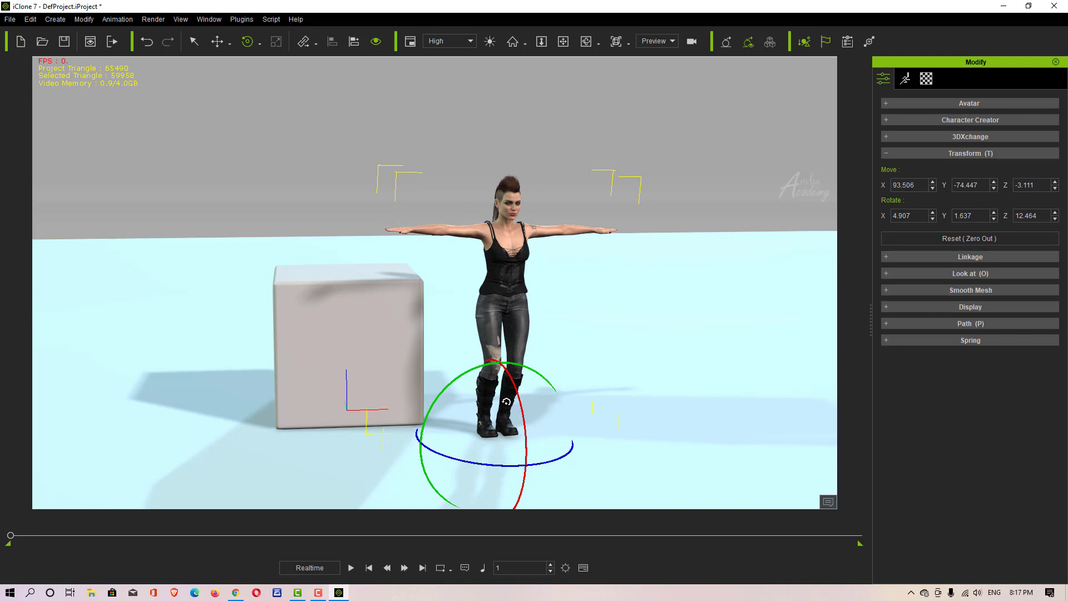
- Undo the avatar's latest rotations and moves until its Move X value is back at 100
click(146, 43)
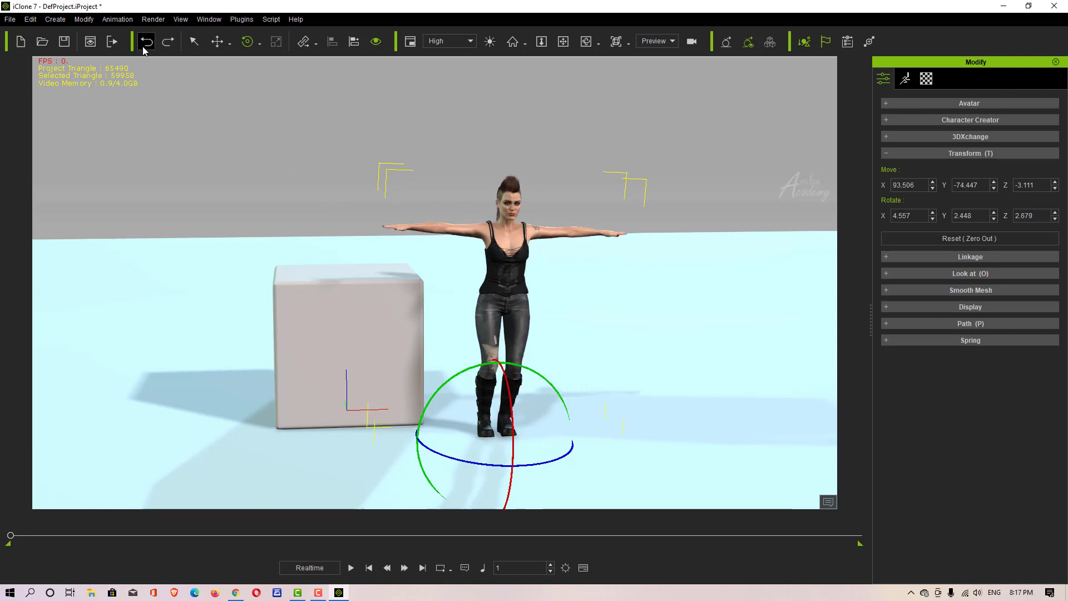
click(145, 44)
click(146, 43)
click(146, 44)
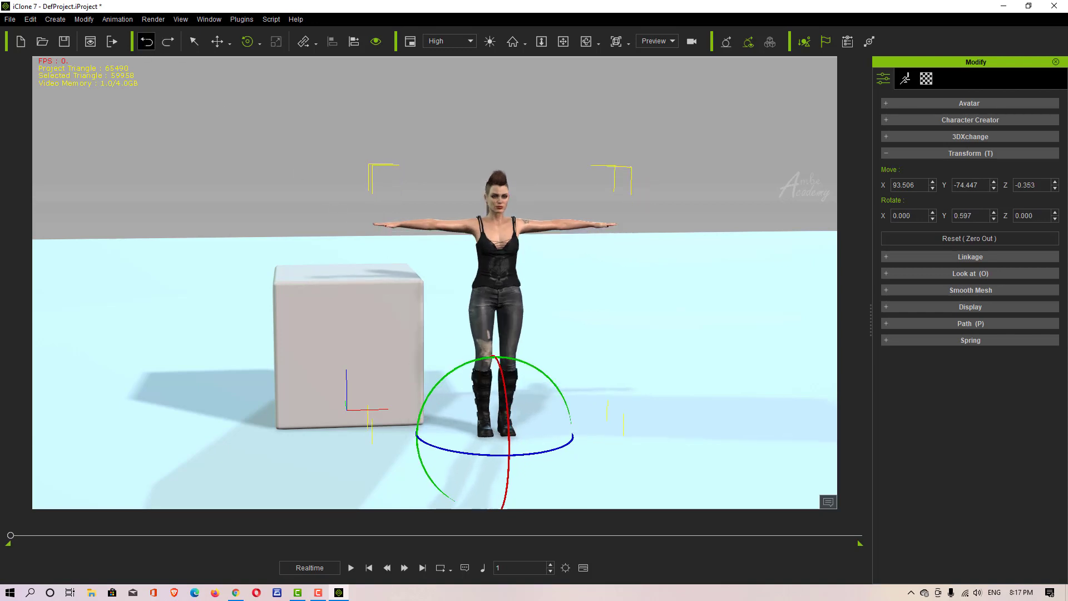
click(145, 44)
click(145, 44)
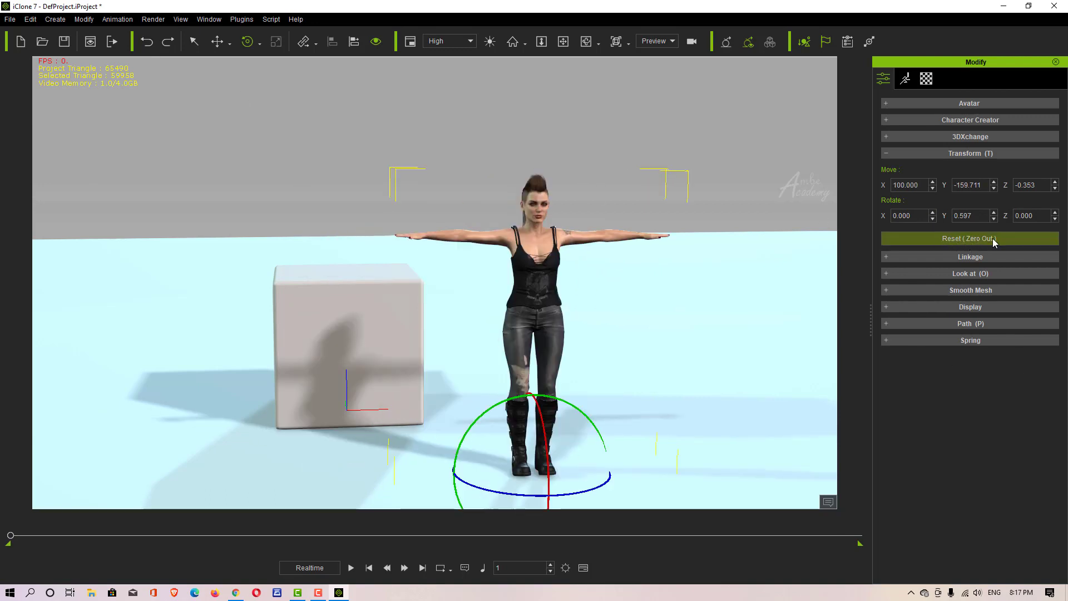
- Zero out the avatar's transform, move it forward in front of the box, and collapse the Transform settings
click(954, 241)
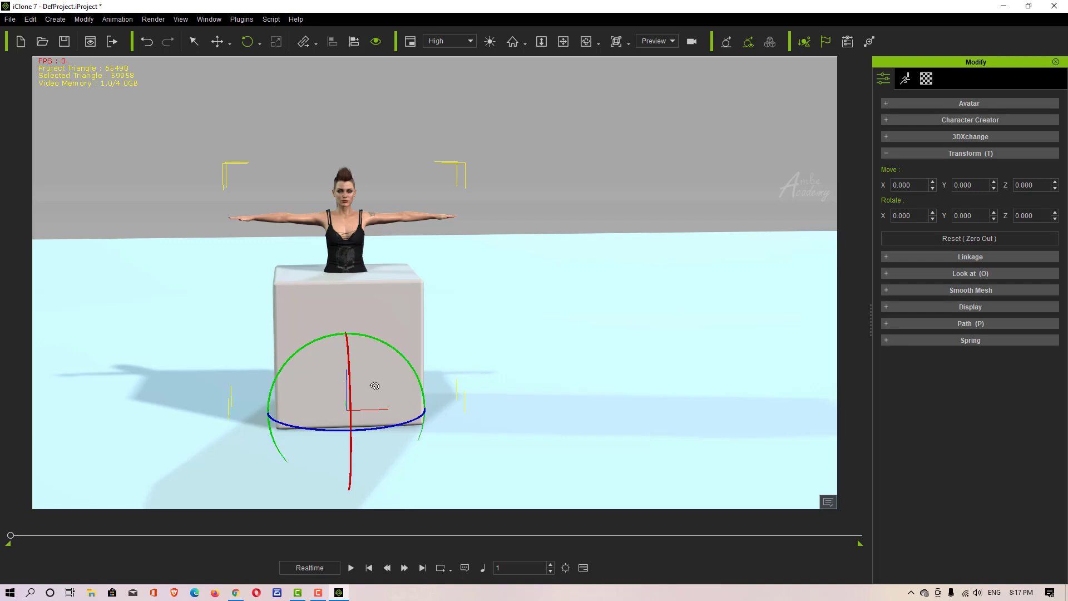
key(w)
drag(344, 396, 348, 450)
click(890, 155)
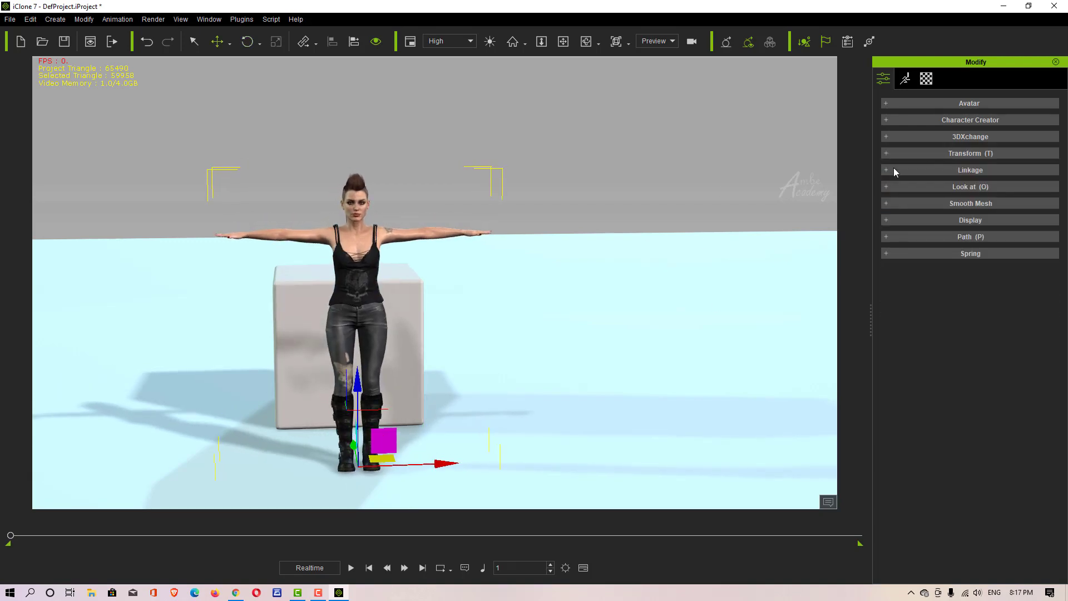
- Expand the Linkage settings and link the avatar to the box as its parent
click(890, 171)
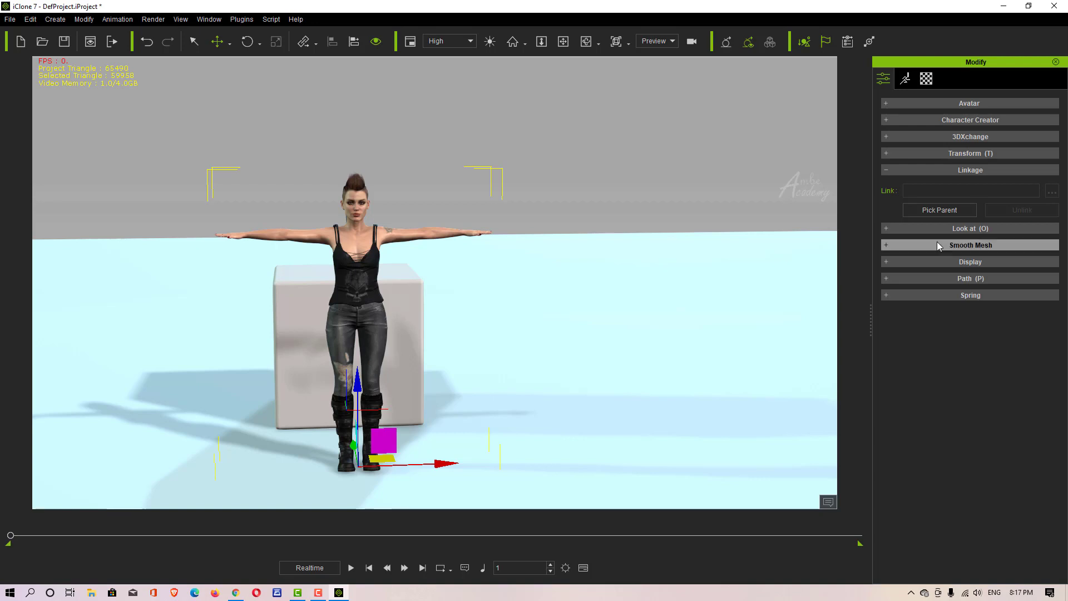
click(937, 210)
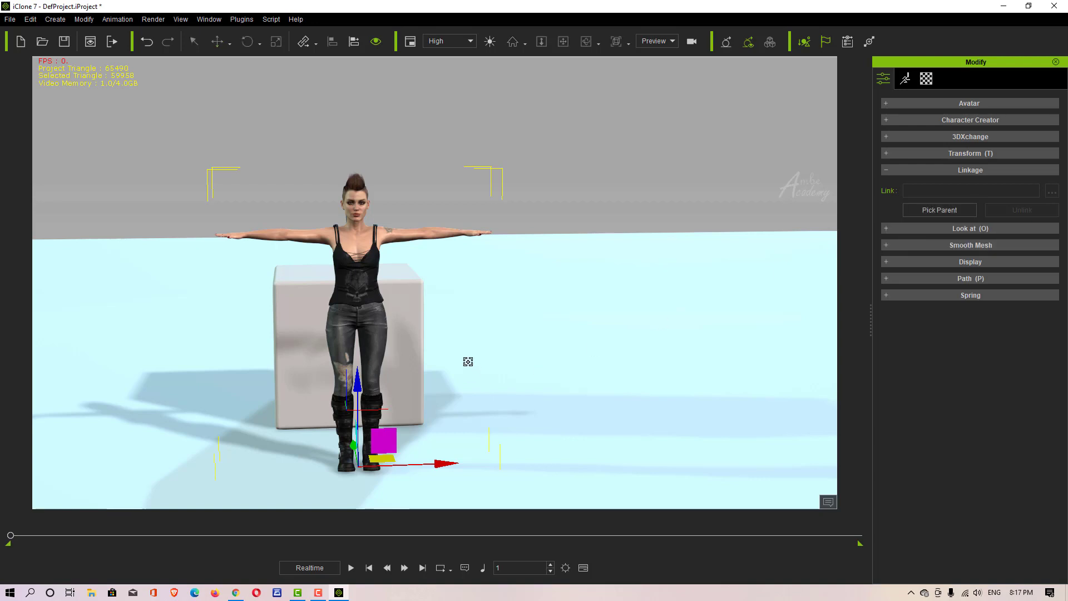
click(405, 315)
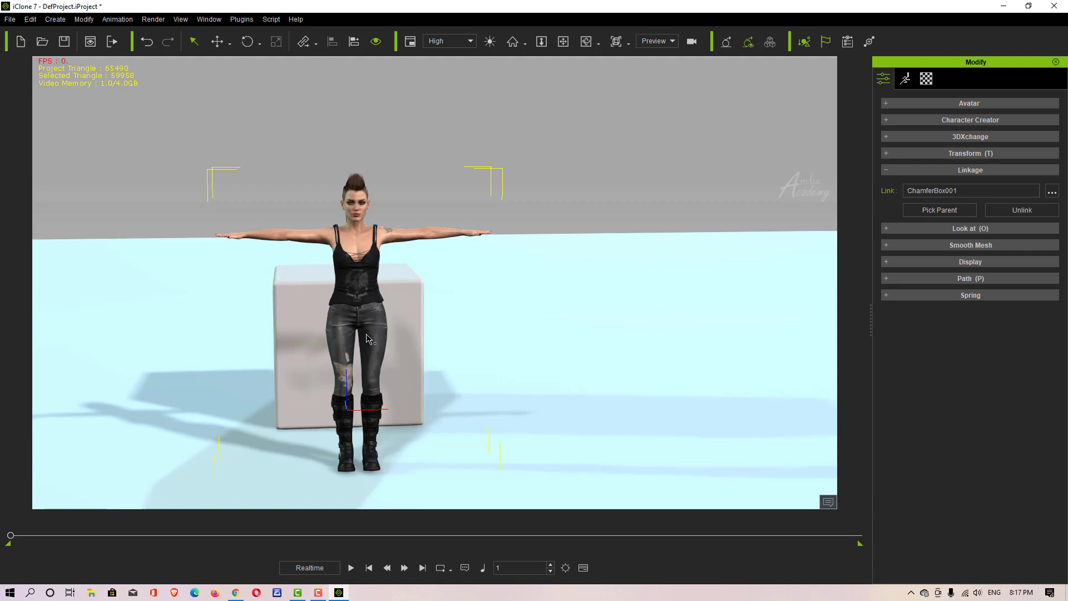
- Select the box and move it along its X and Y axes to carry the linked avatar with it
click(305, 323)
key(w)
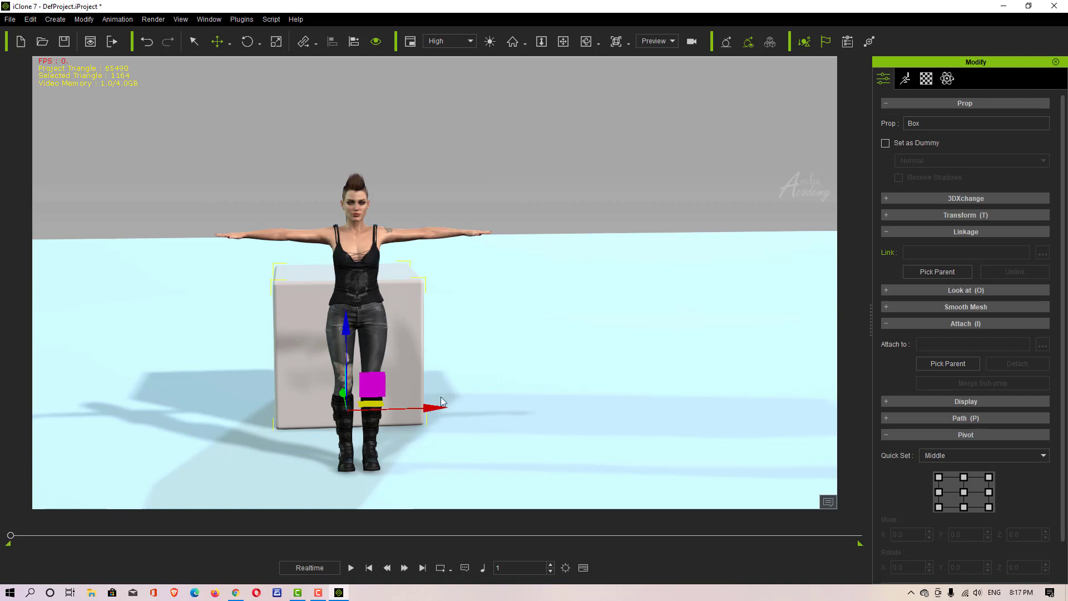
drag(441, 402, 515, 413)
right_drag(515, 412, 648, 402)
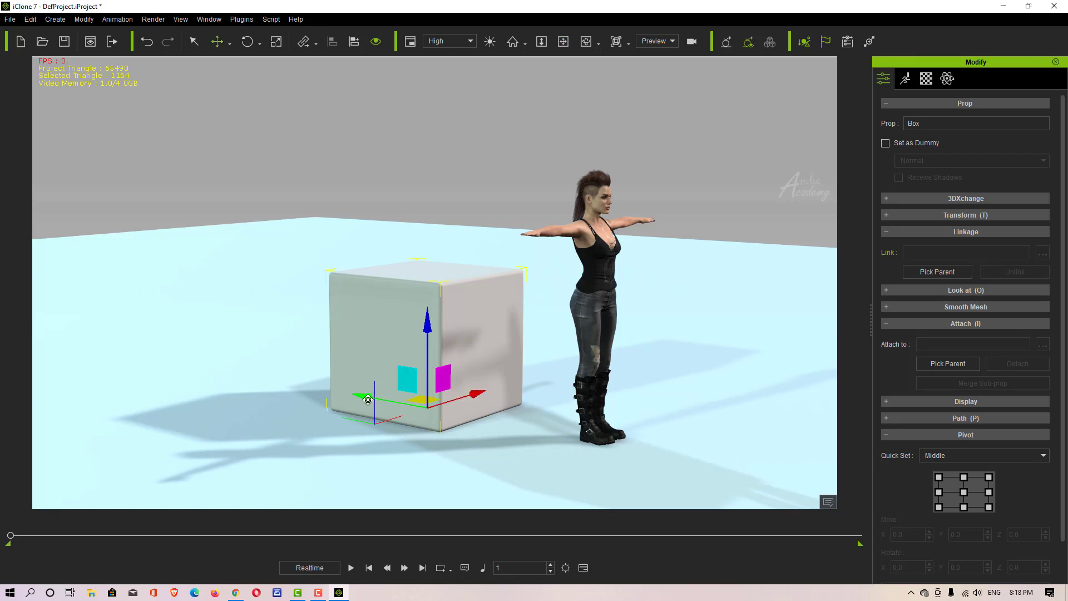
drag(367, 399, 267, 435)
- Rotate the box slightly about its vertical axis together with the linked avatar, and return to the Move tool
key(e)
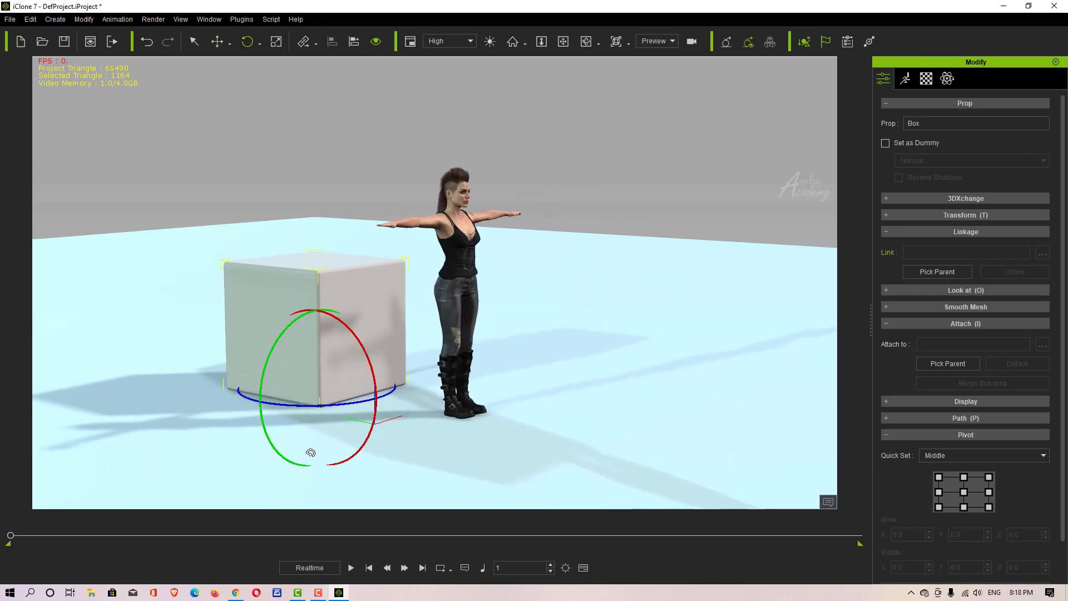
drag(312, 409, 309, 432)
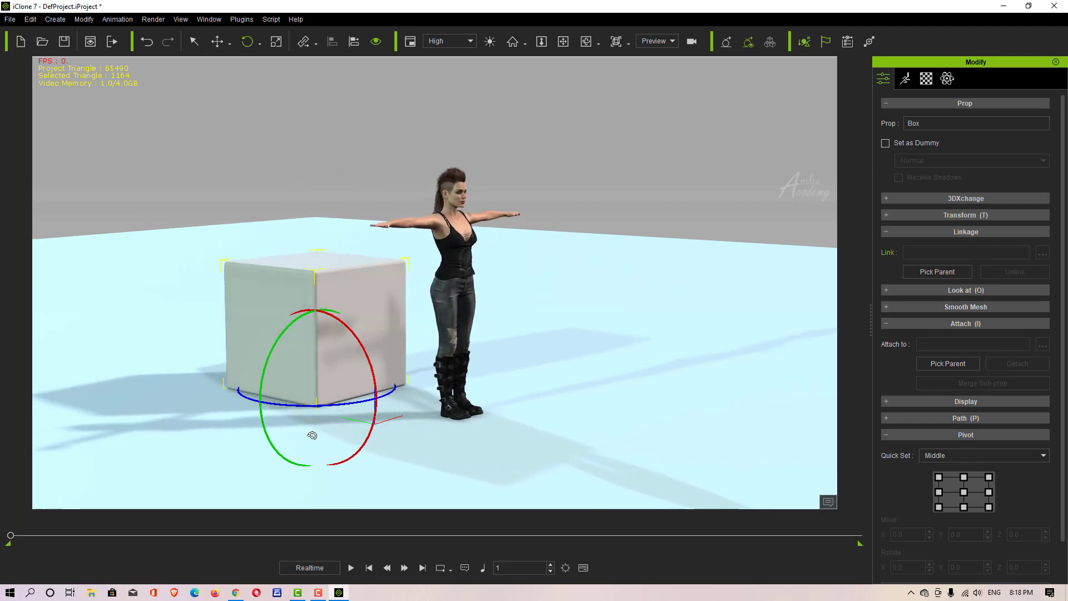
key(w)
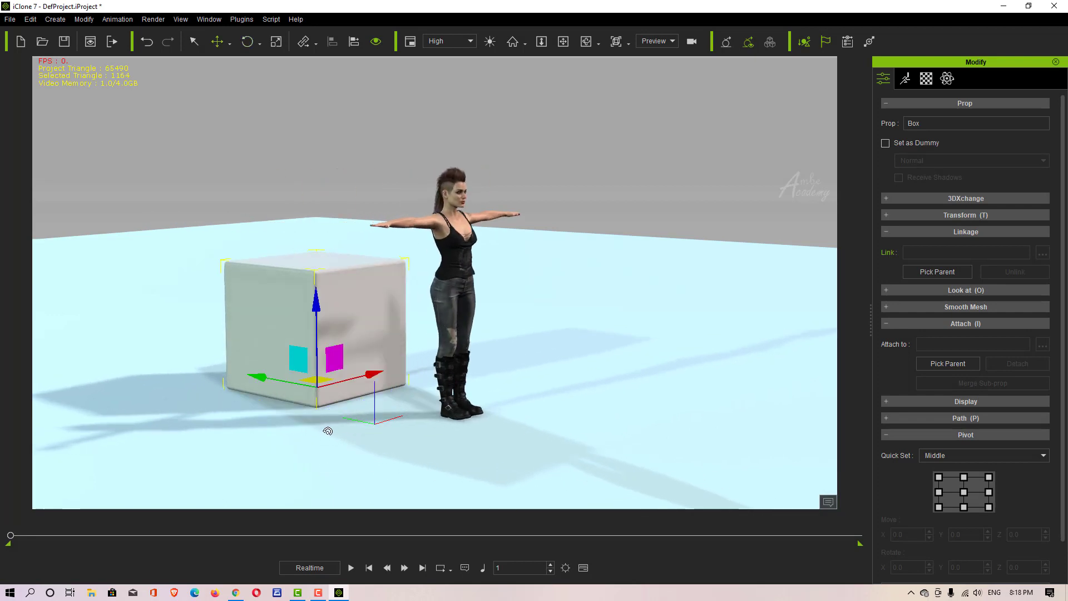
- Select the whole avatar and tilt it slightly both ways about its X axis, independently of the box
click(462, 321)
click(458, 335)
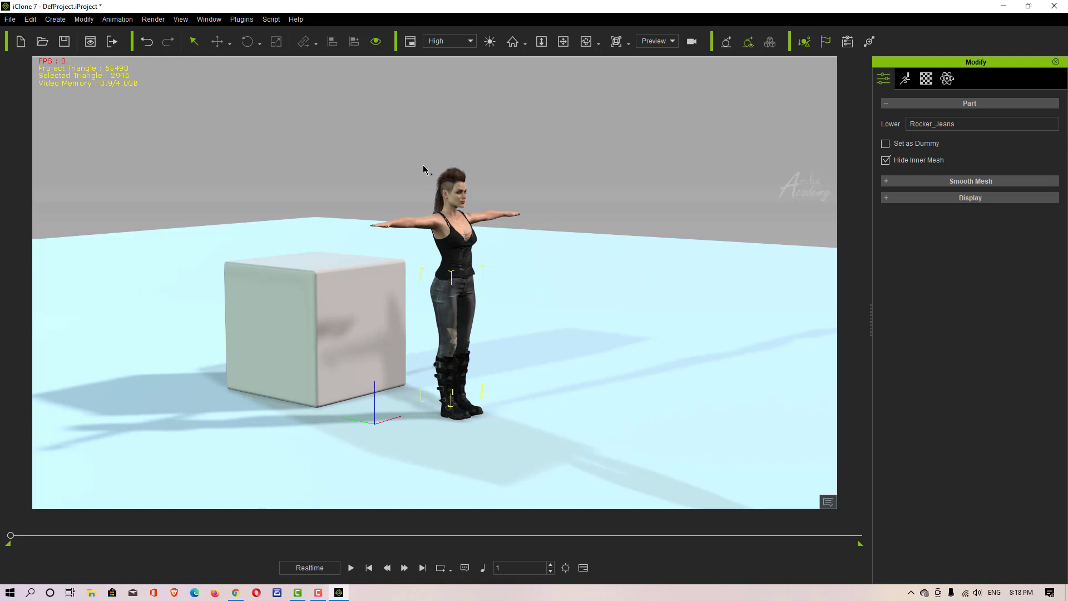
click(563, 41)
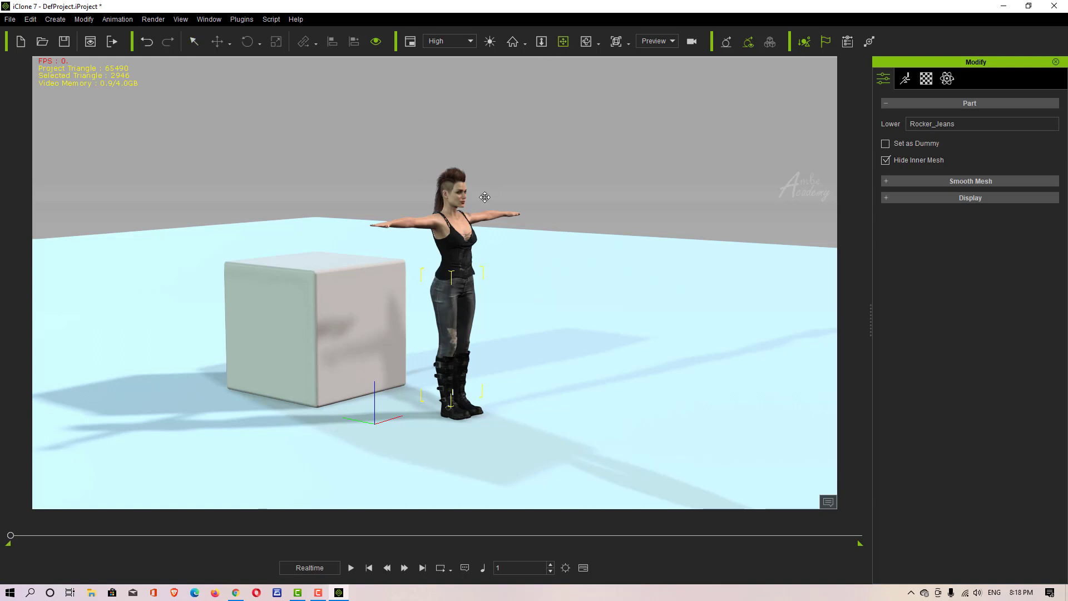
click(465, 230)
key(e)
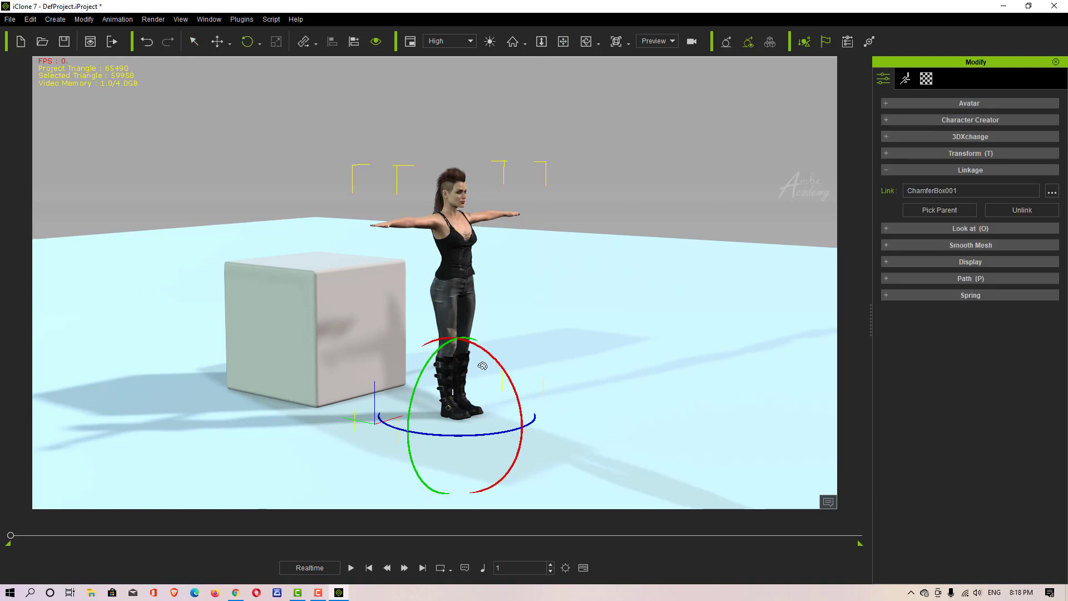
mouse_move(493, 359)
mouse_down()
mouse_move(503, 373)
mouse_move(494, 359)
mouse_up()
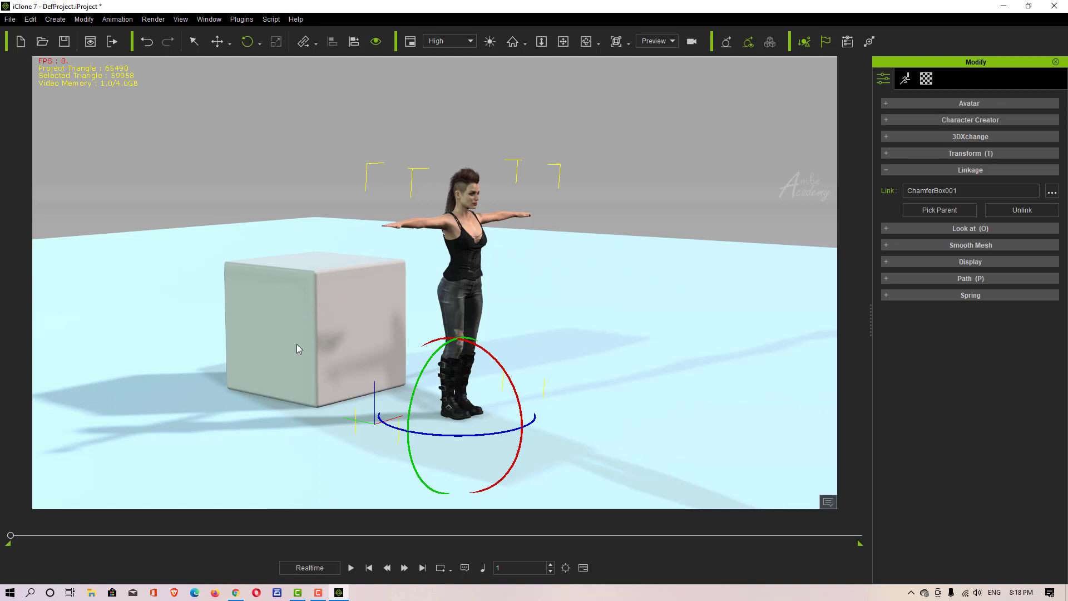
drag(483, 350, 485, 343)
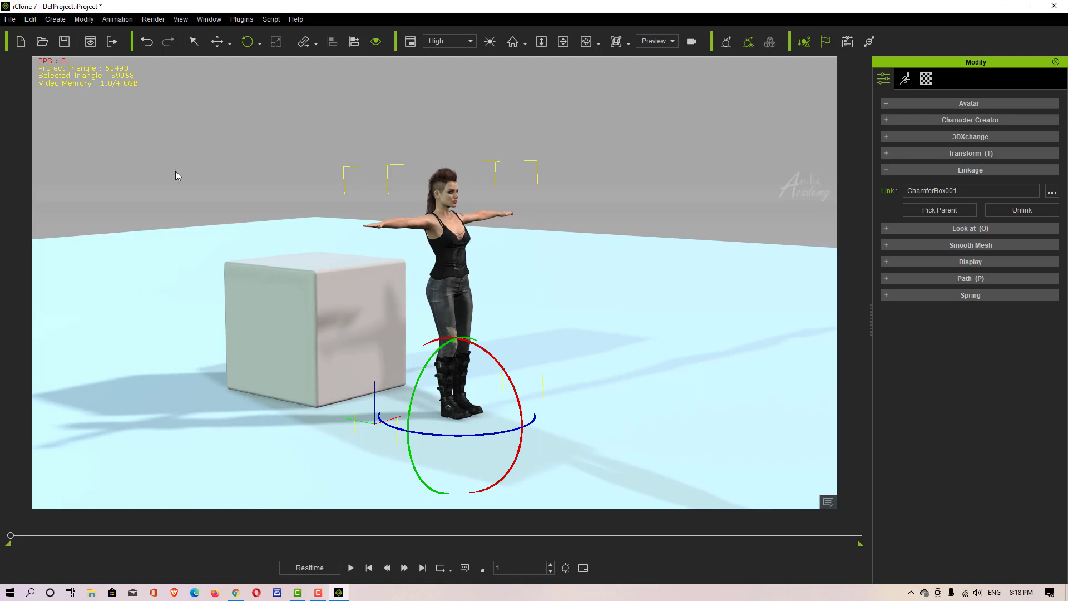
- Open the Scene list and collapse the parts listed under First Character
click(156, 21)
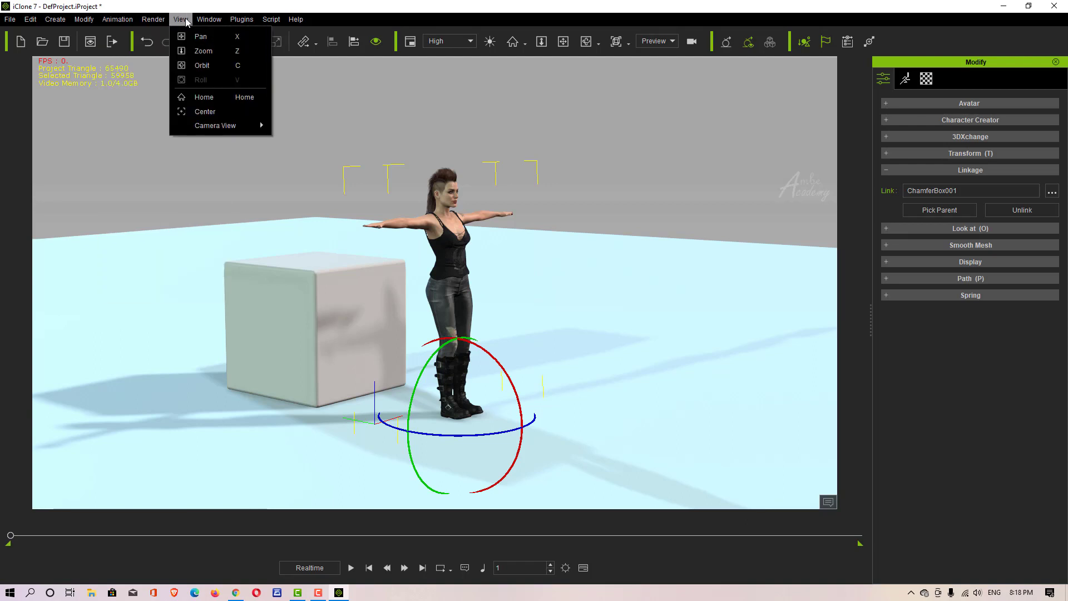
mouse_move(208, 18)
click(228, 92)
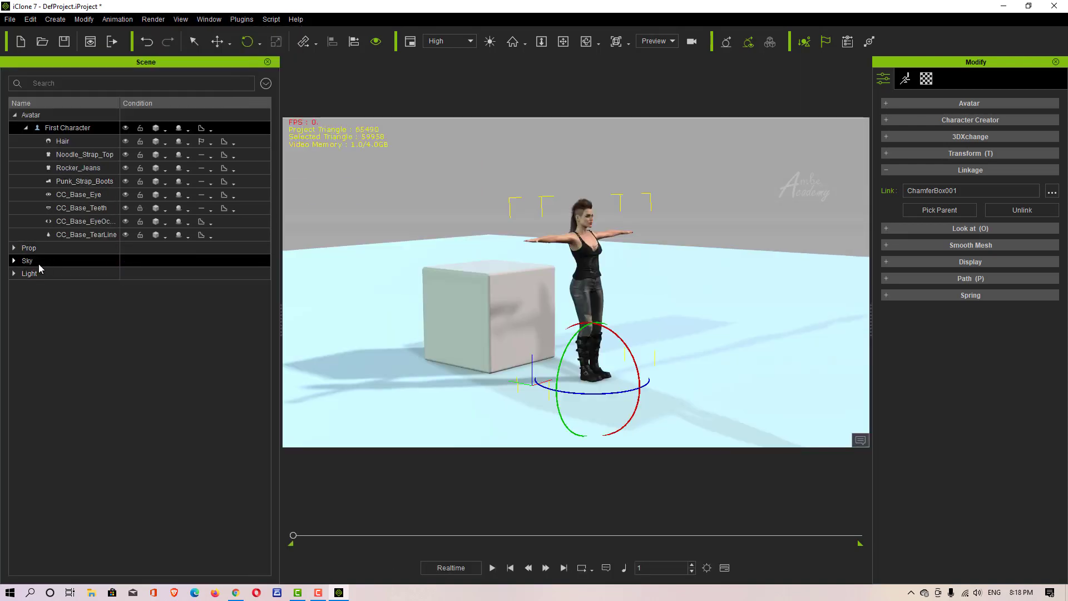
click(26, 127)
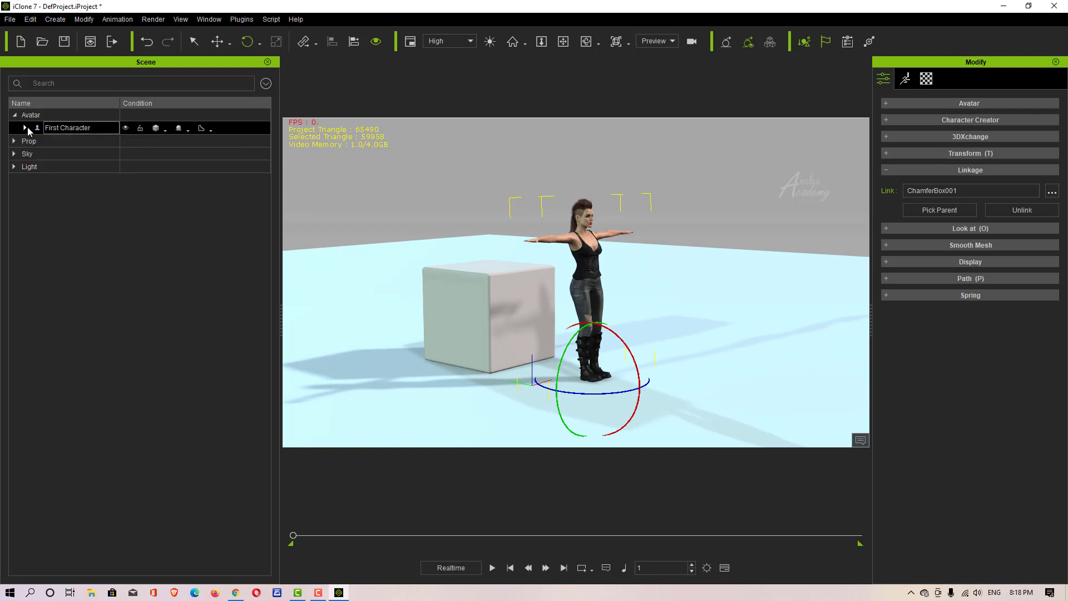
- Rotate the box with its linked avatar, close the Scene list, and undo the last rotation
click(496, 291)
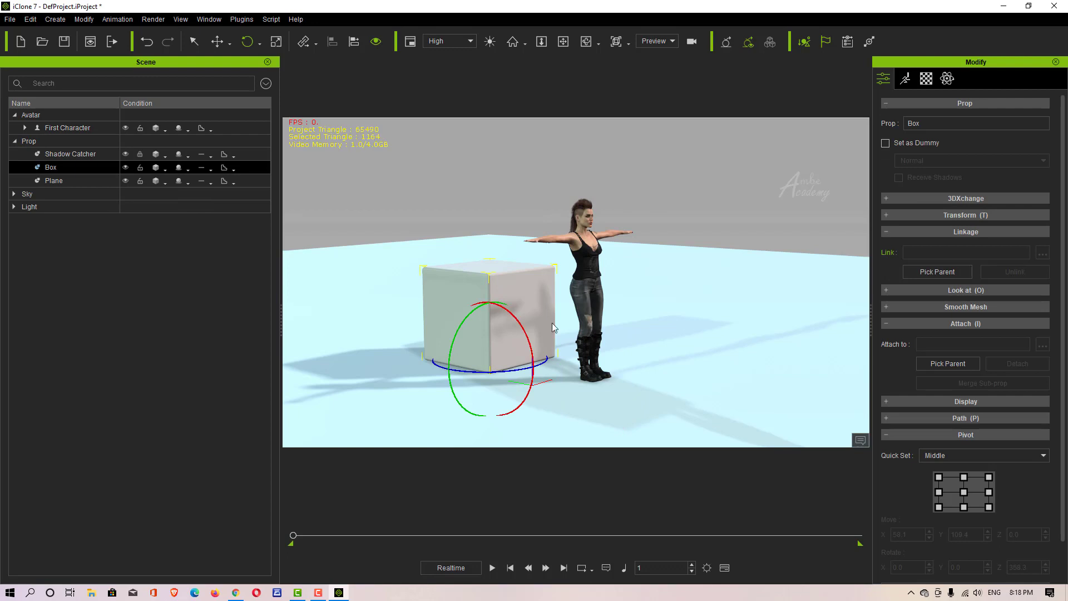
right_drag(491, 371, 554, 333)
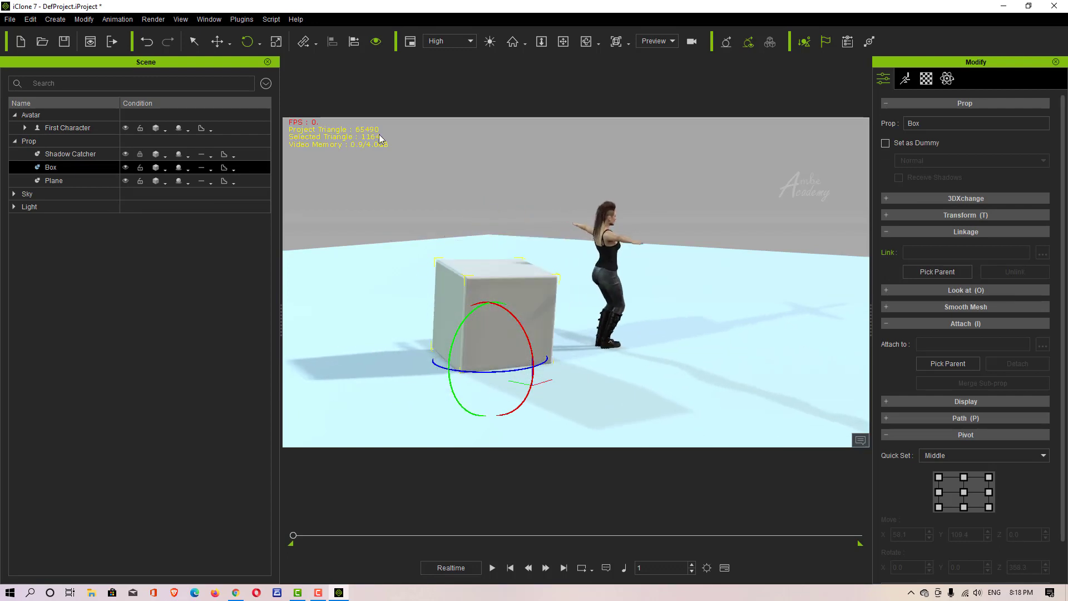
click(268, 63)
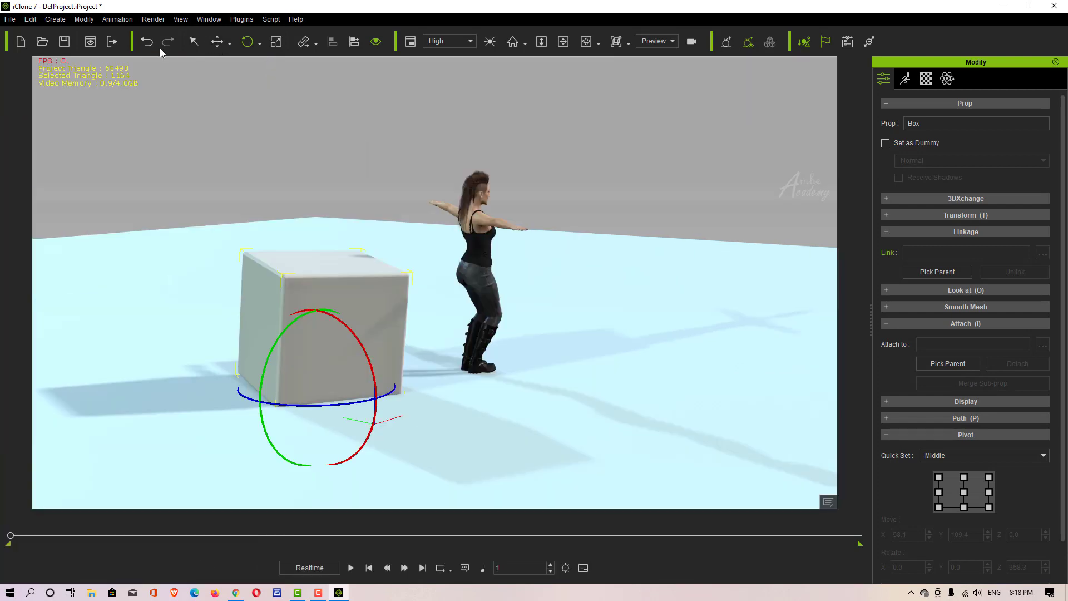
click(147, 41)
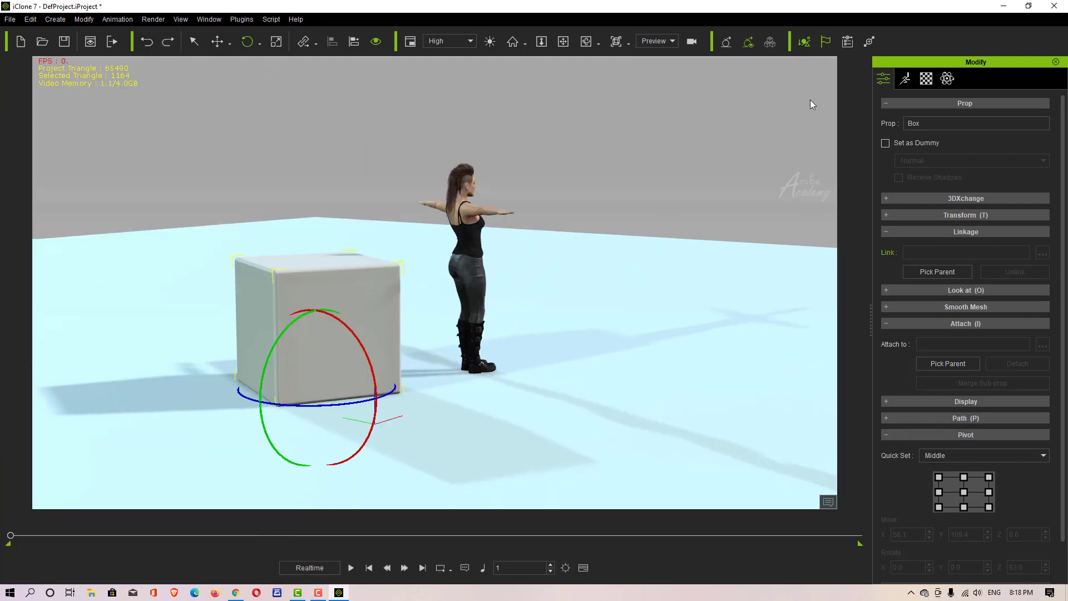
- Select the avatar and unlink it from the box
click(562, 41)
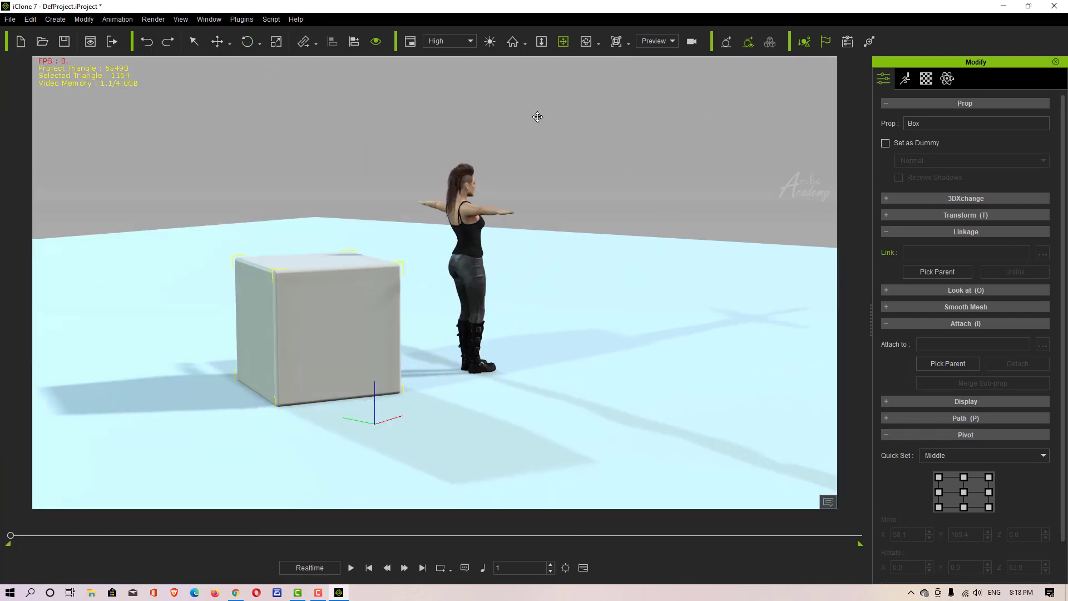
click(475, 223)
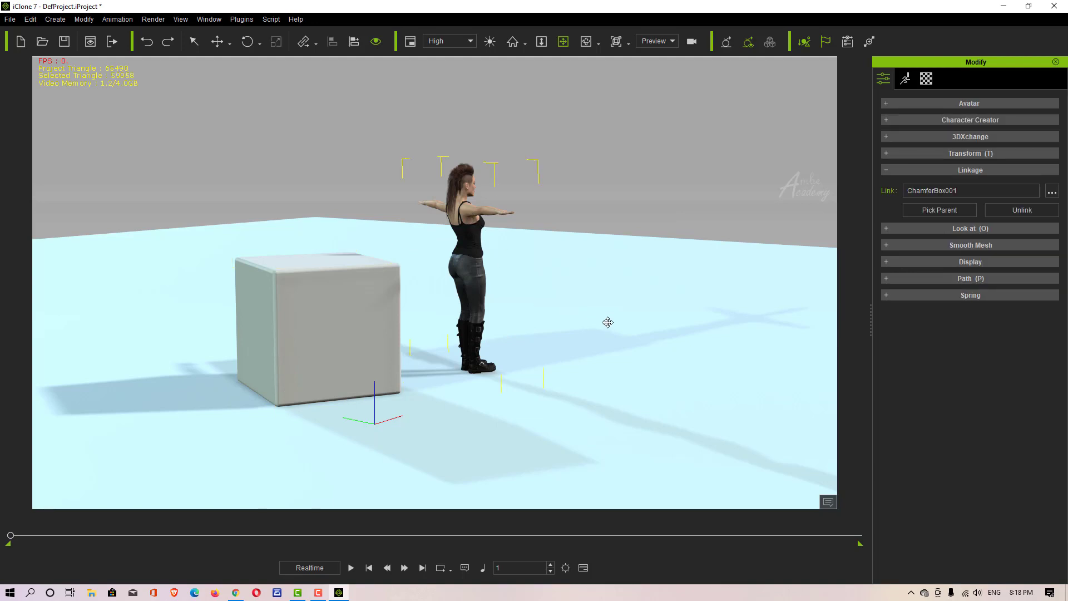
right_drag(607, 322, 525, 308)
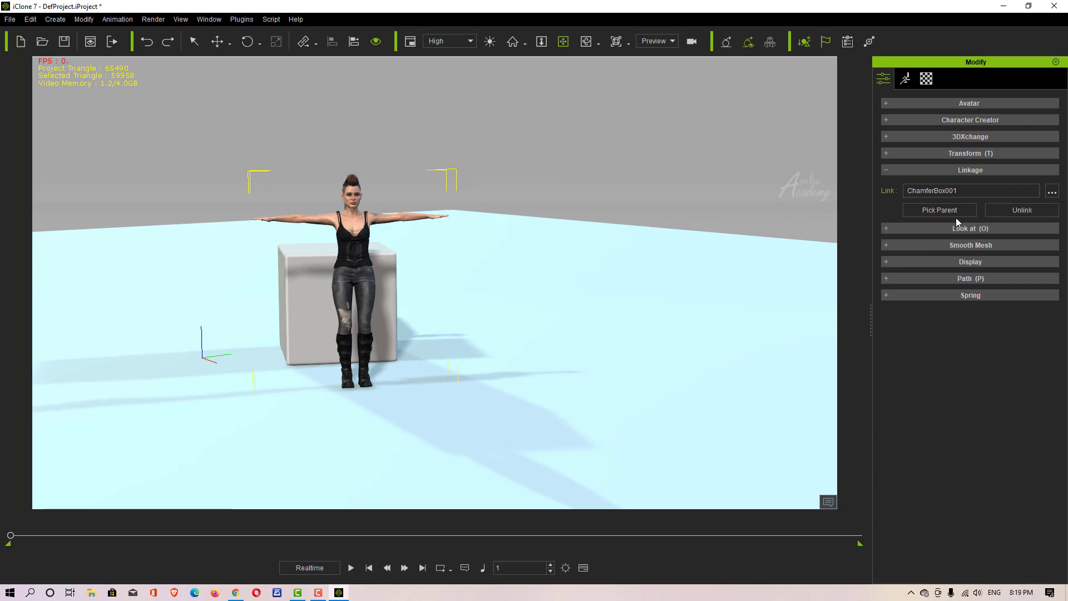
click(1023, 211)
middle_drag(410, 298, 452, 271)
scroll(459, 253, up, 4)
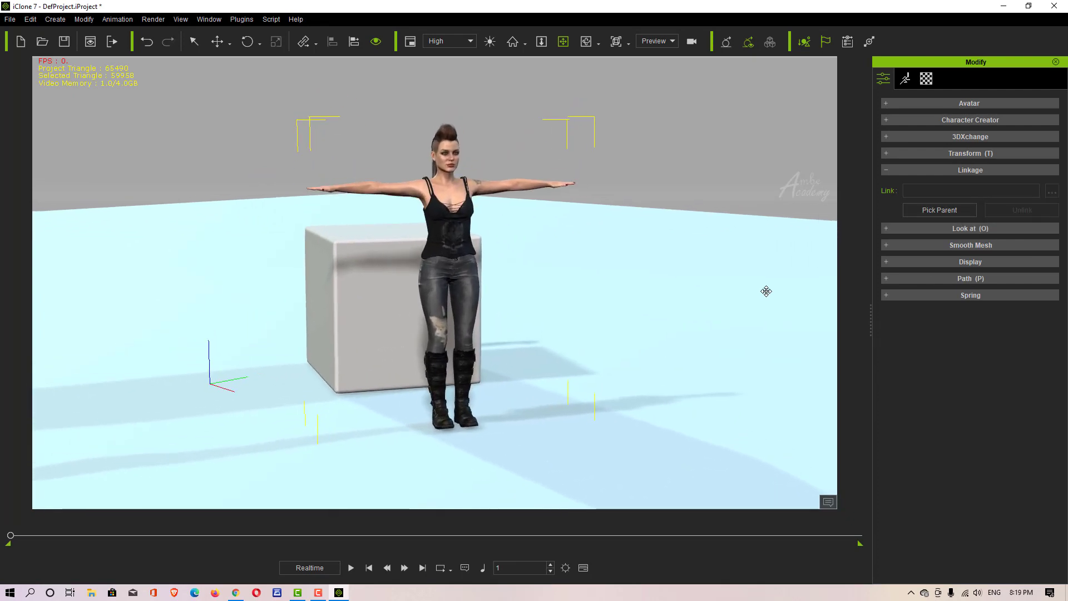
- Replace the Linkage settings with the Look at settings and pick the box as the avatar's look-at target
click(895, 228)
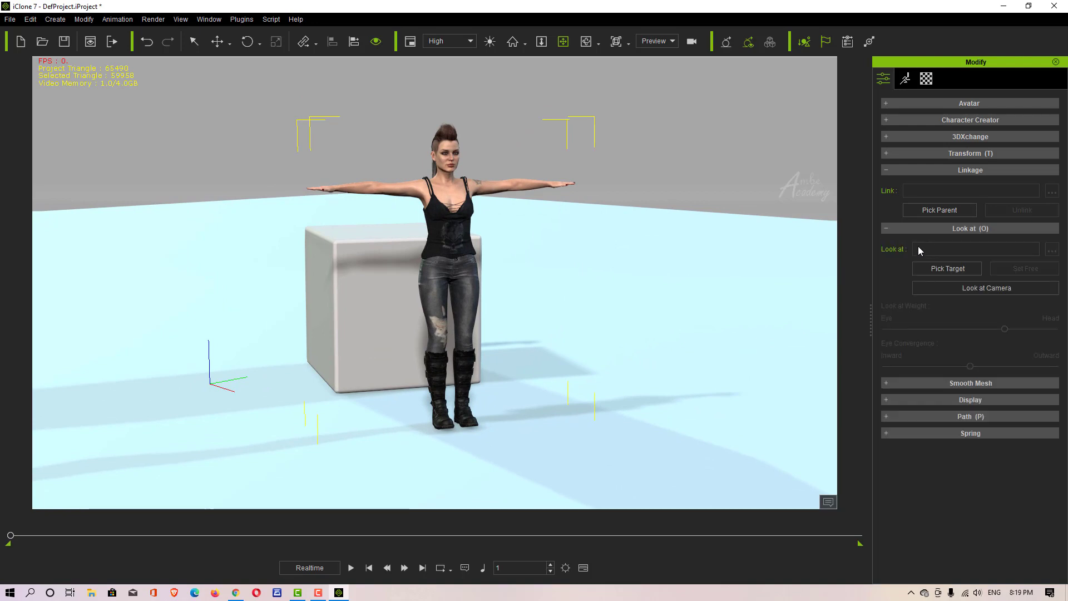
click(887, 166)
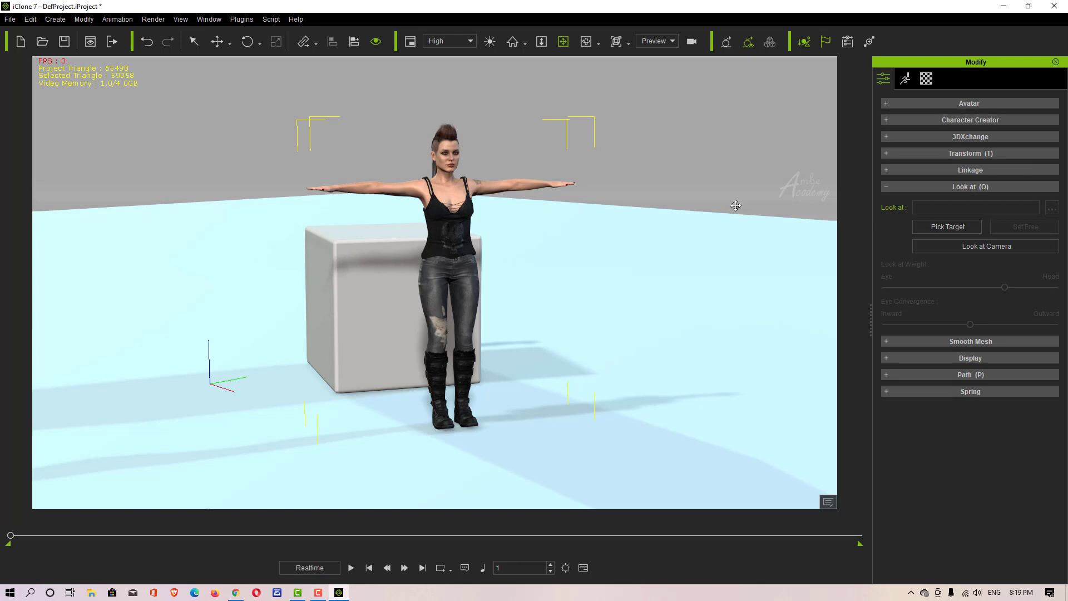
scroll(445, 319, up, 6)
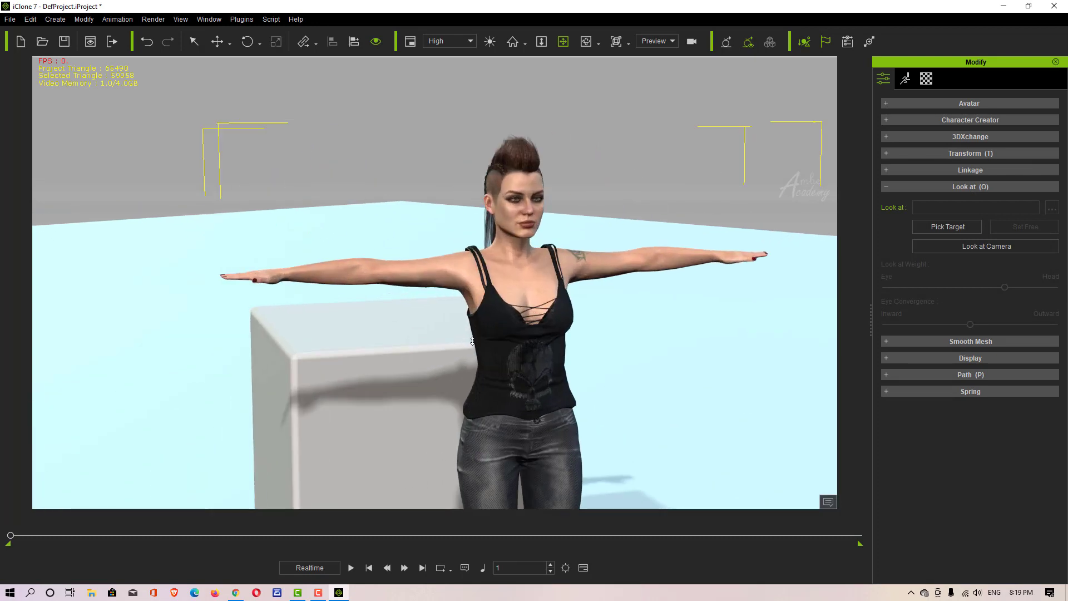
right_drag(587, 344, 664, 94)
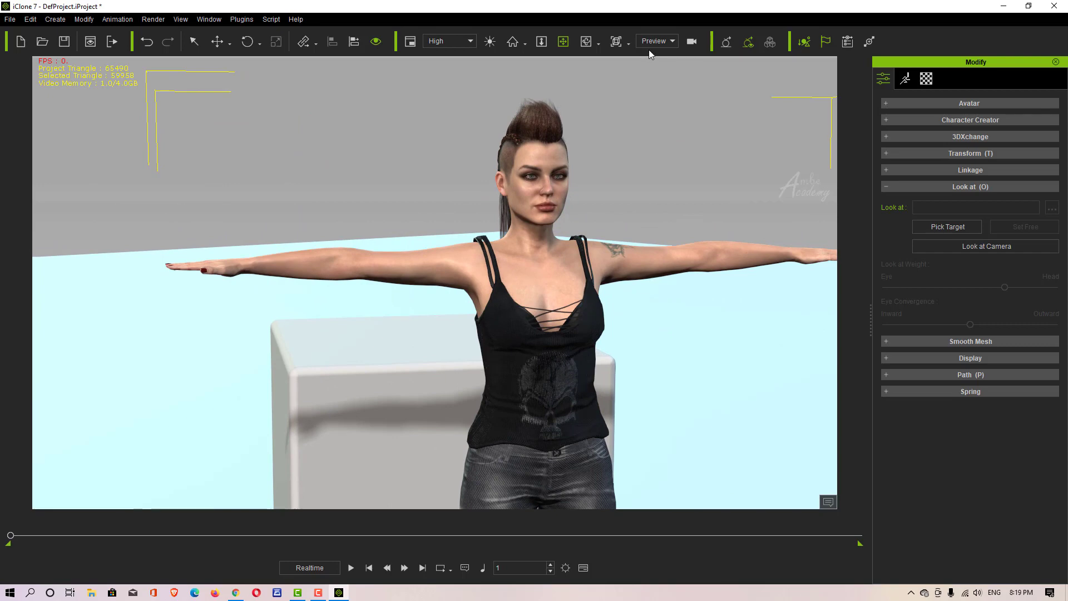
right_drag(563, 237, 606, 240)
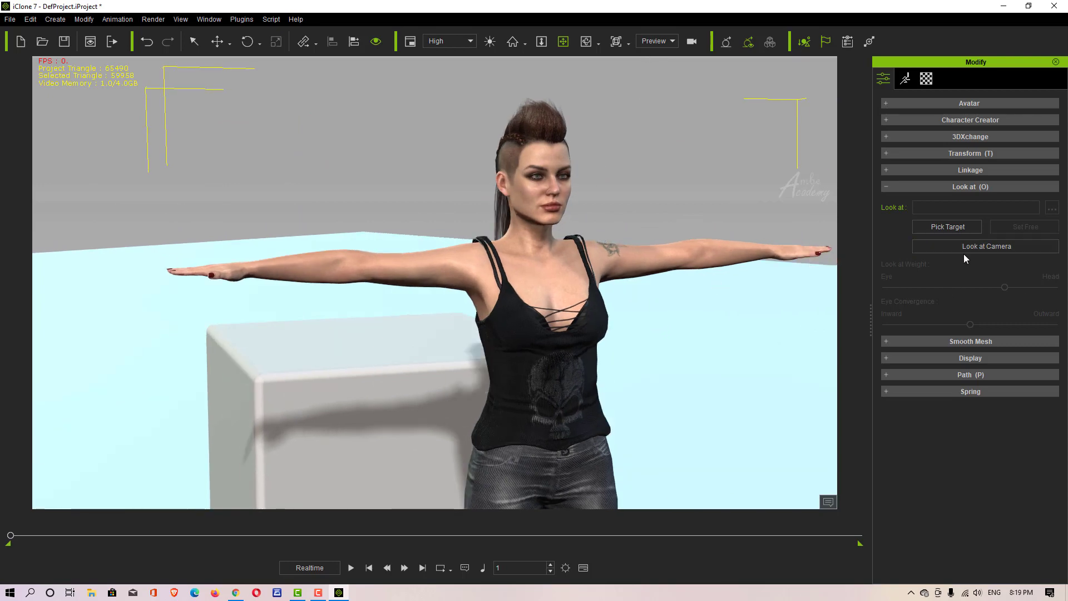
click(952, 227)
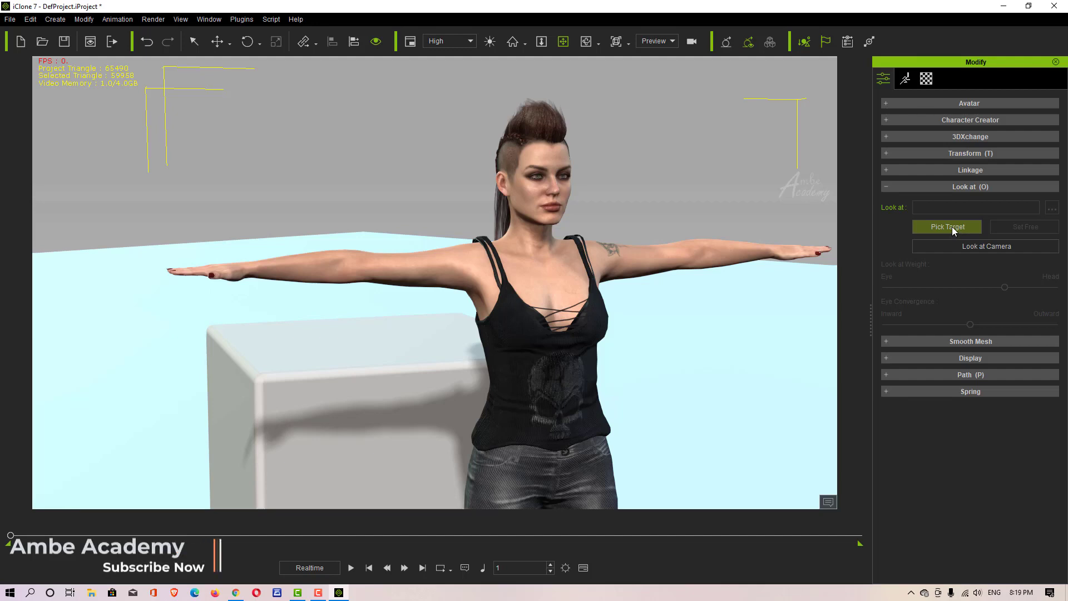
click(952, 225)
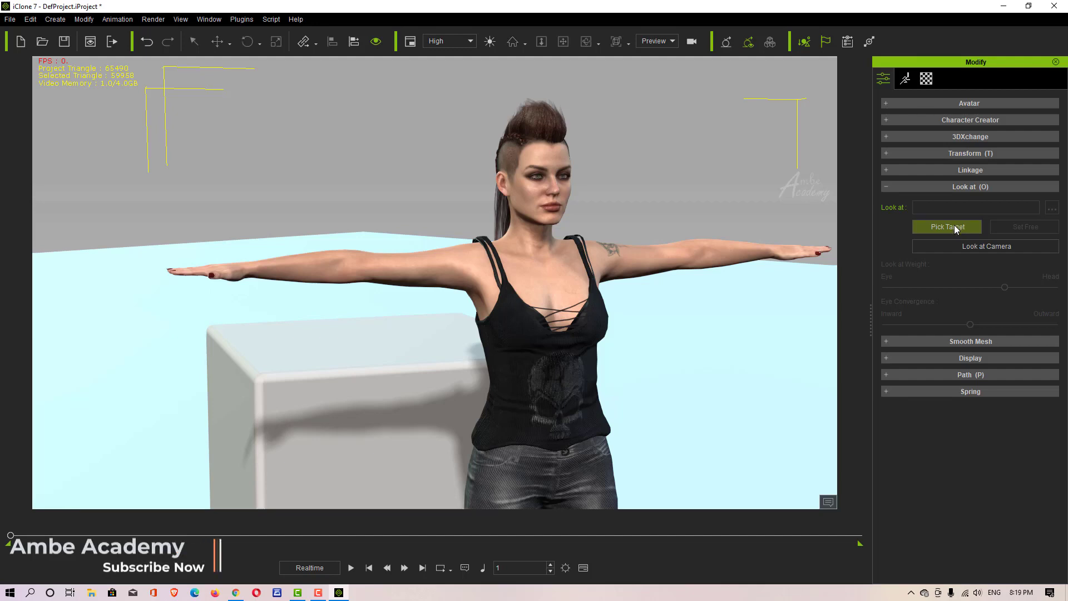
click(350, 373)
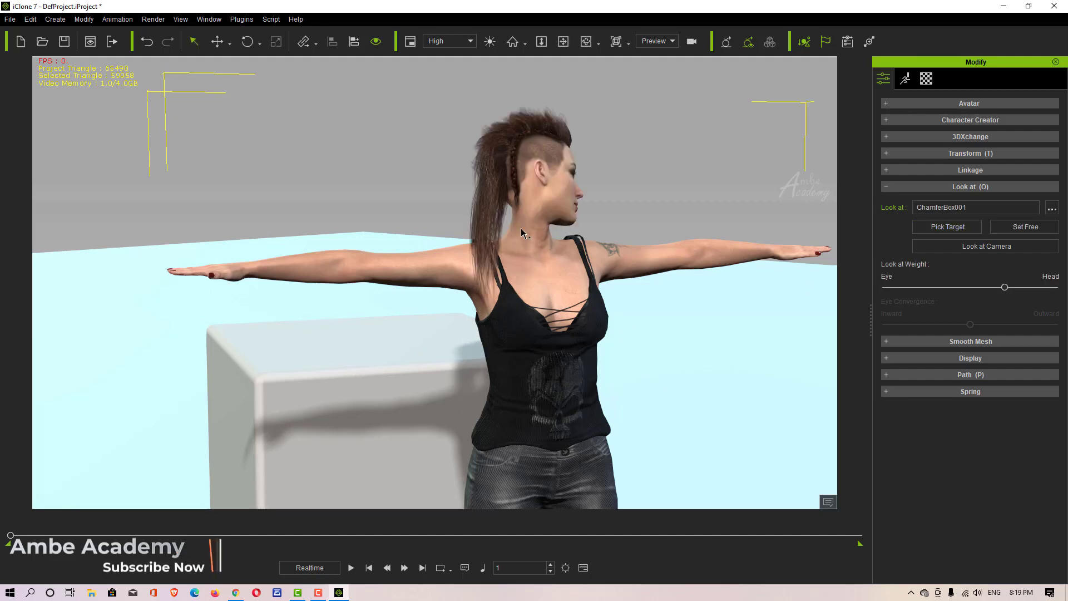
- Move the box out in front of the avatar, then raise it above the floor beside the avatar's left hand
scroll(408, 409, down, 10)
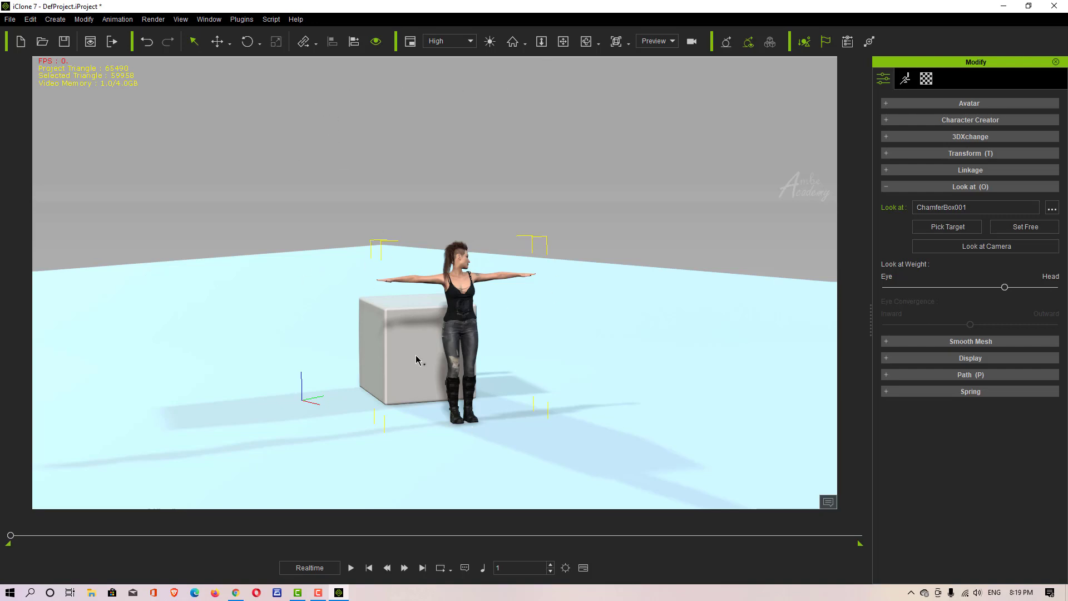
click(402, 336)
key(e)
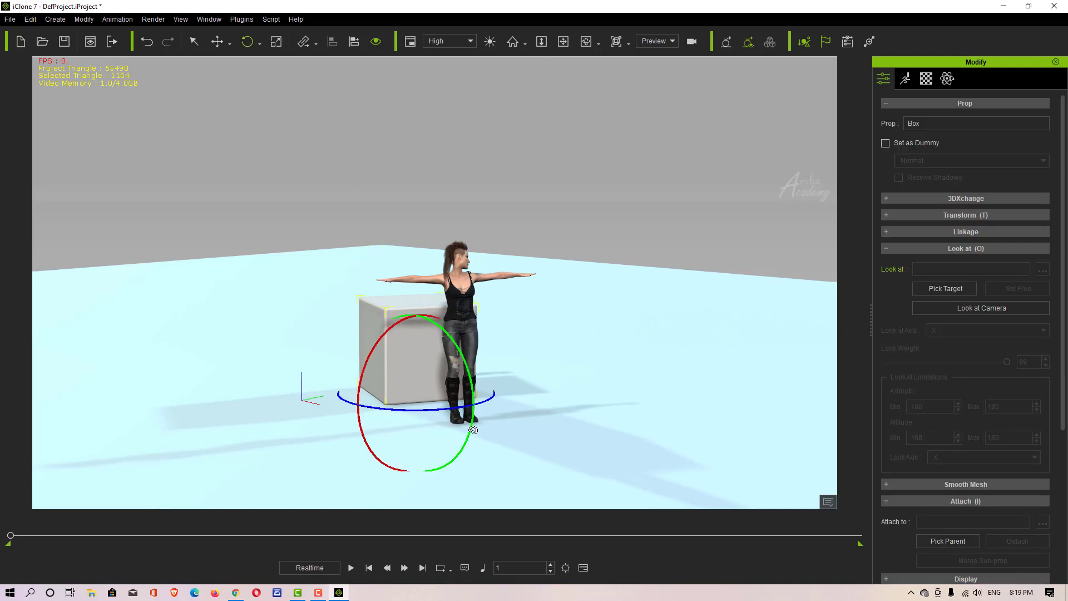
key(w)
drag(468, 409, 578, 440)
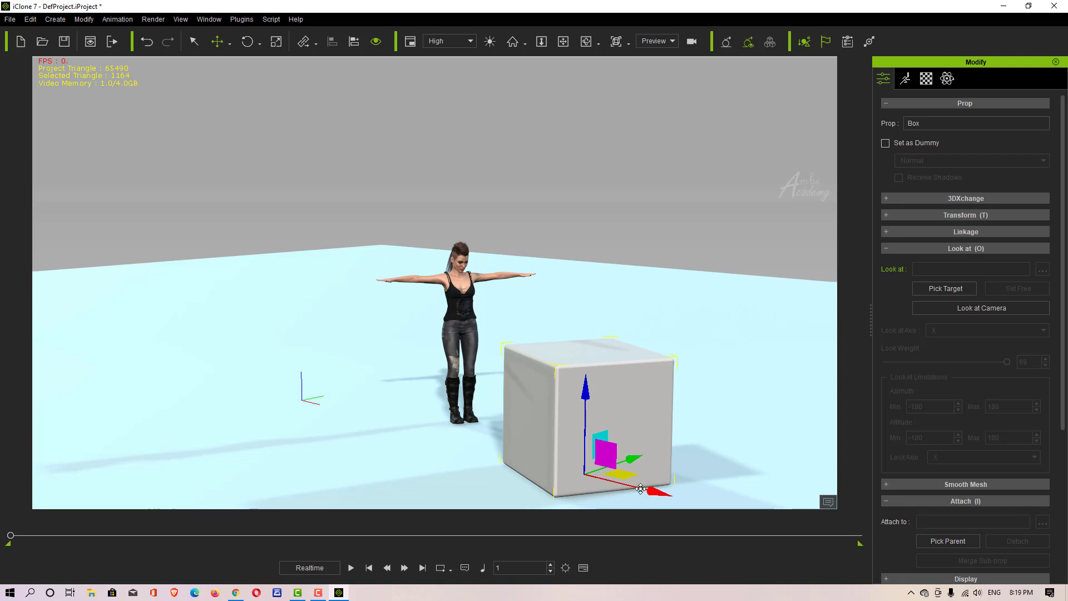
drag(641, 488, 602, 275)
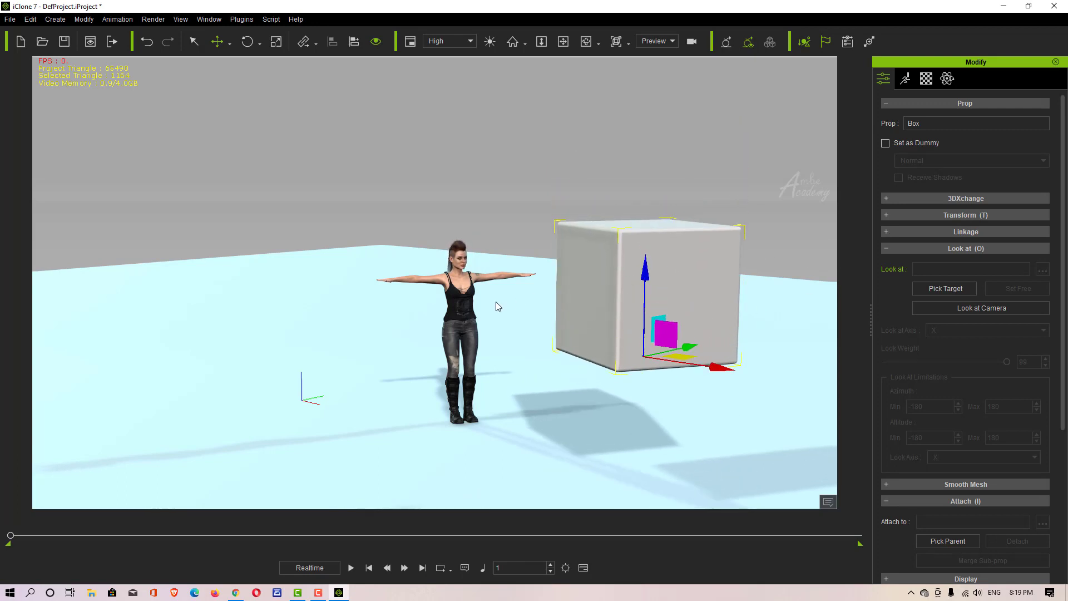
- Select the avatar and free it from its look-at target
click(563, 42)
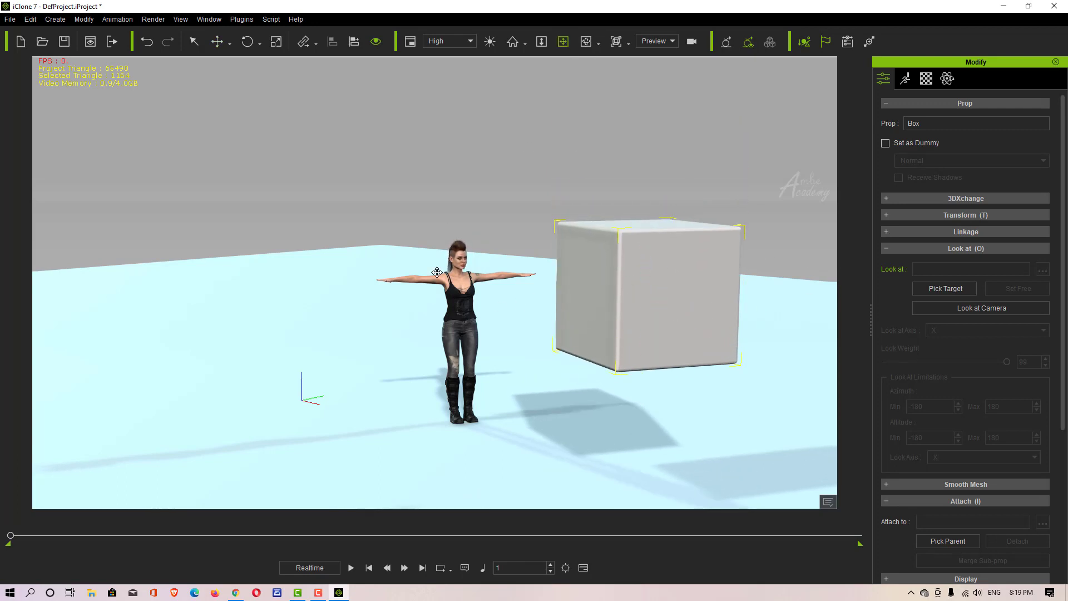
click(457, 292)
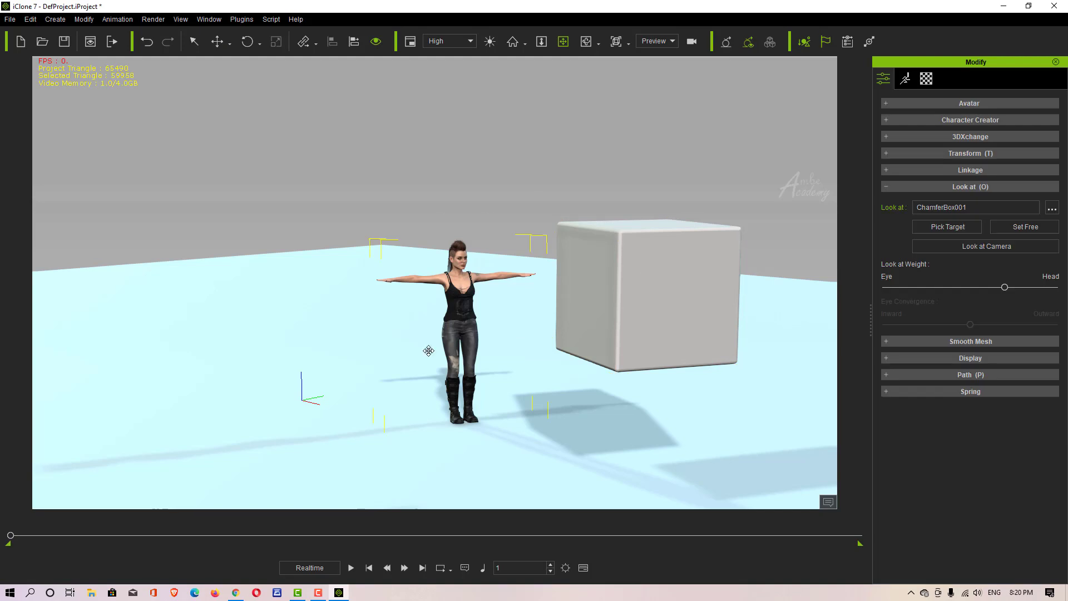
click(1028, 227)
- Move the box across to the avatar's right-hand side, keeping it raised above the floor
scroll(443, 325, up, 5)
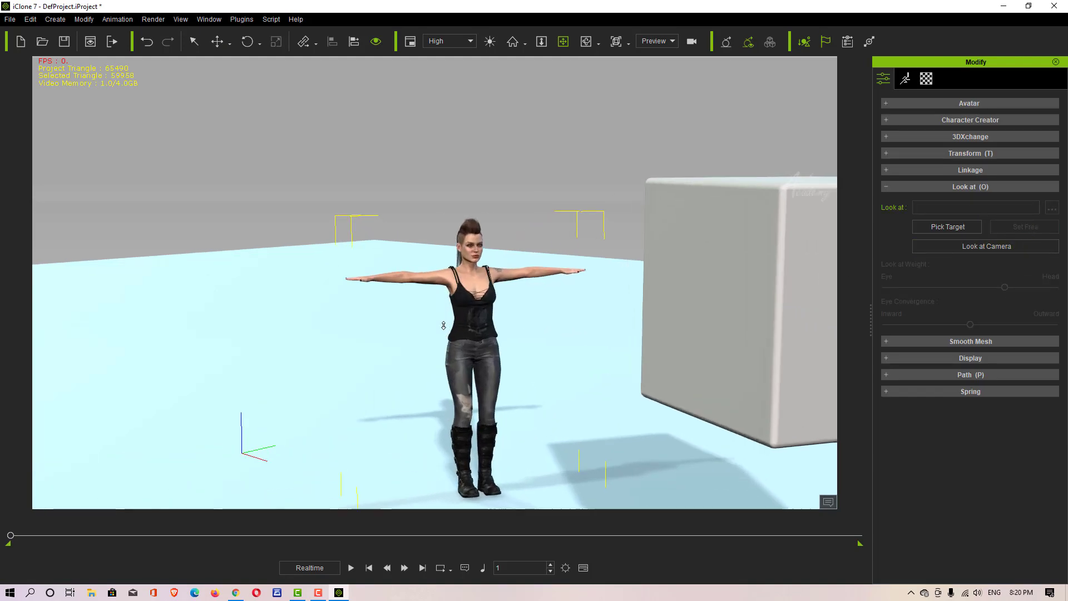
right_drag(443, 325, 610, 317)
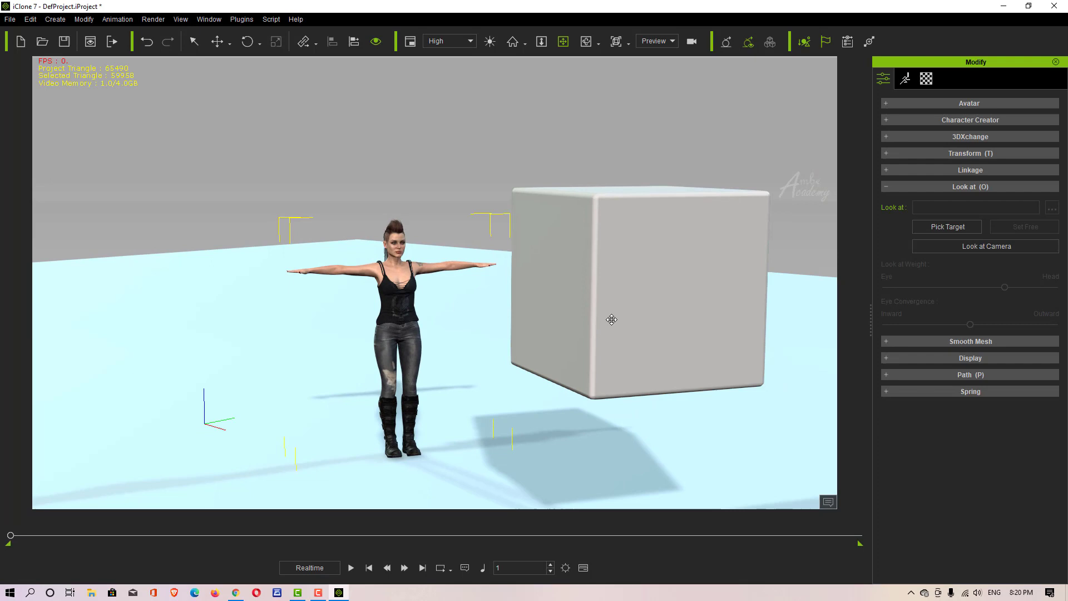
click(642, 299)
key(w)
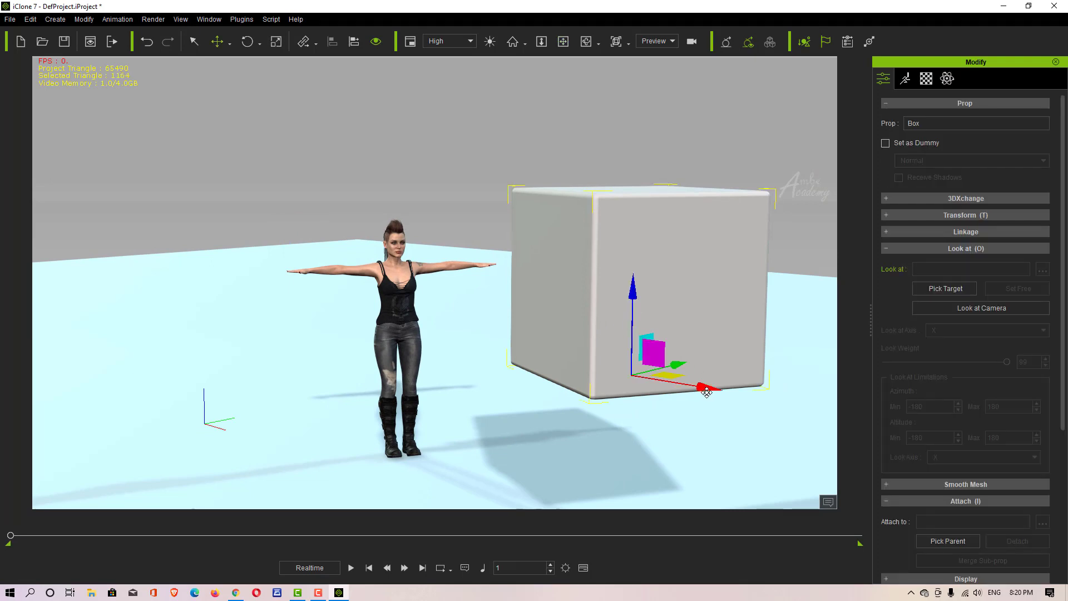
drag(707, 392, 292, 315)
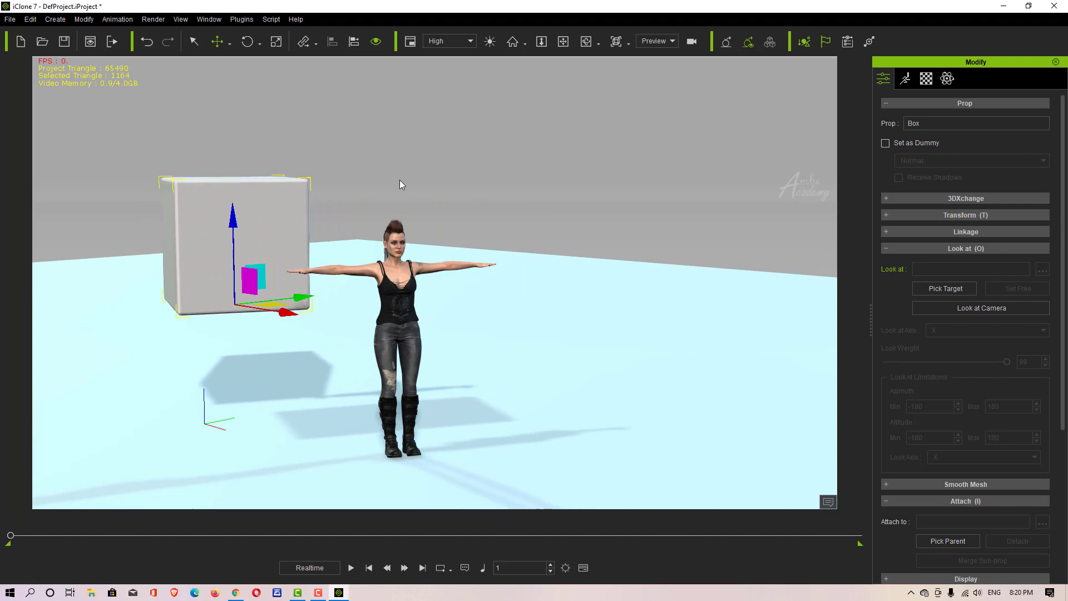
- Make the avatar look at the preview camera and check its gaze from several viewing angles
click(564, 42)
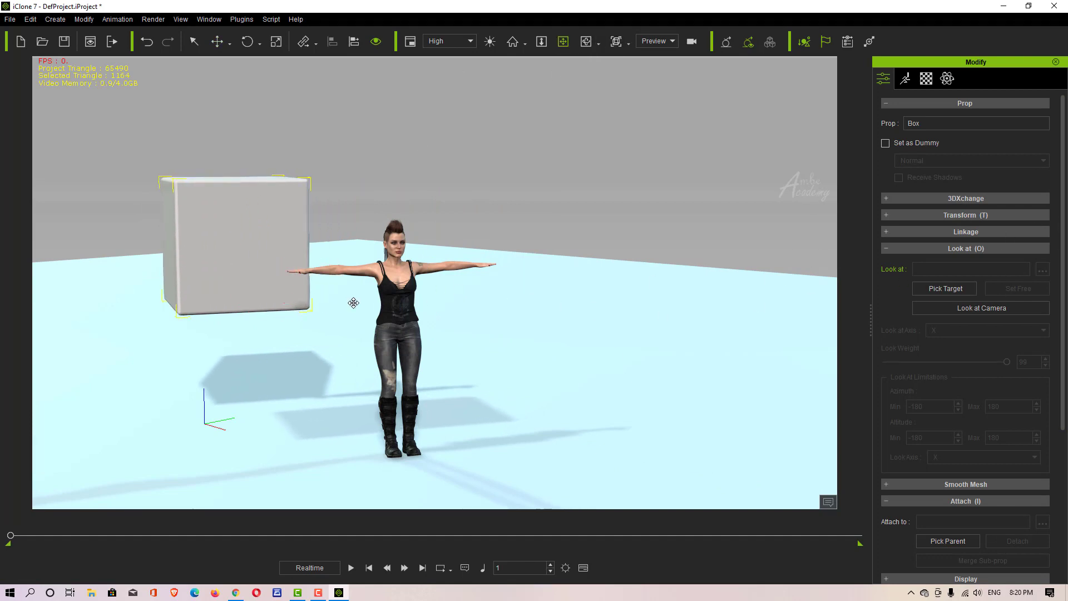
click(392, 295)
click(980, 246)
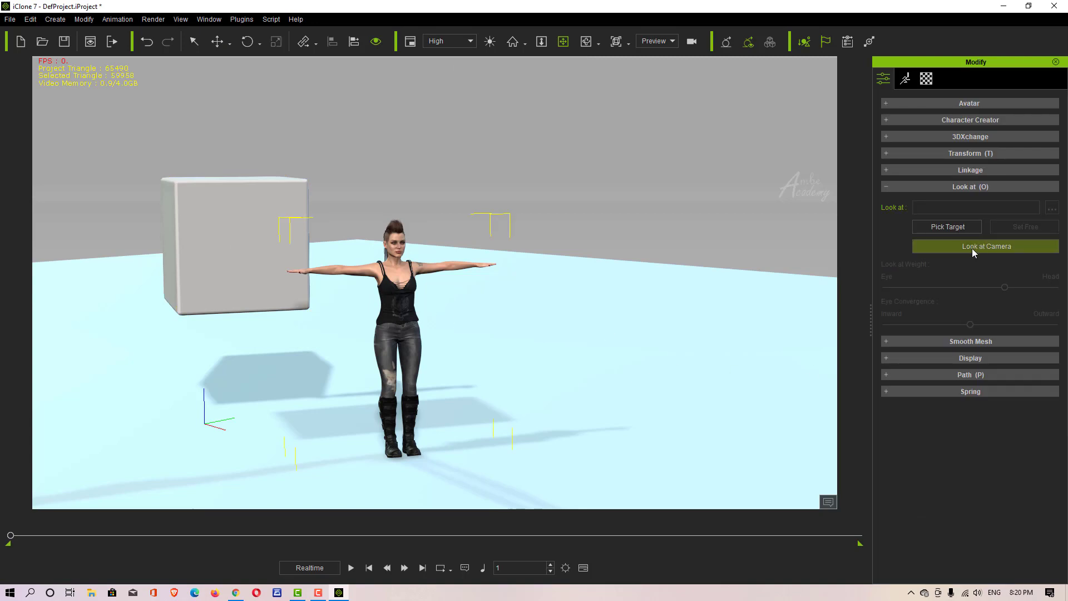
drag(481, 236, 429, 278)
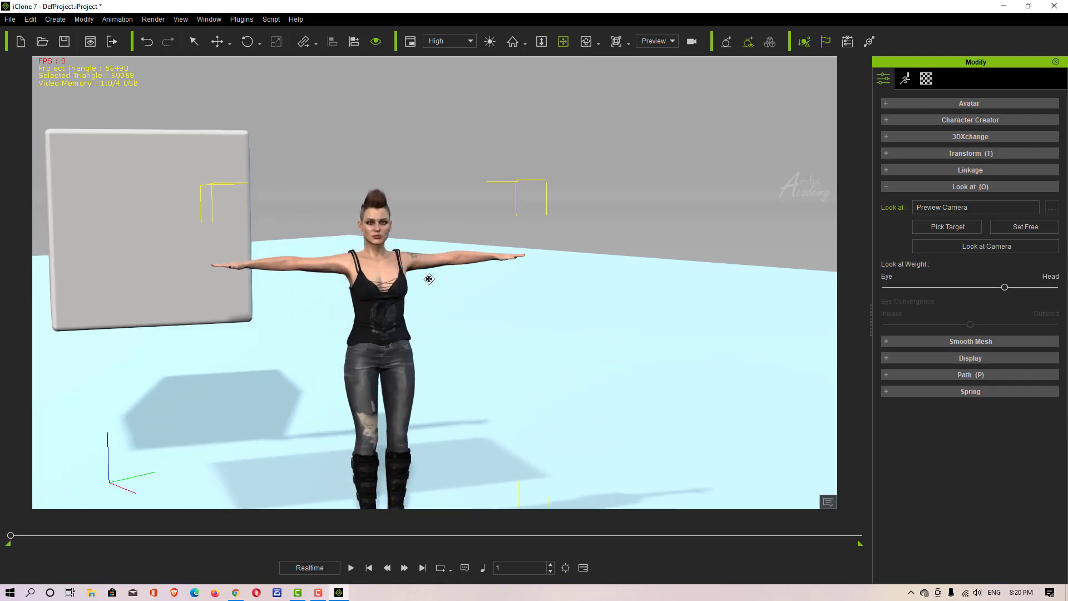
drag(503, 295, 207, 278)
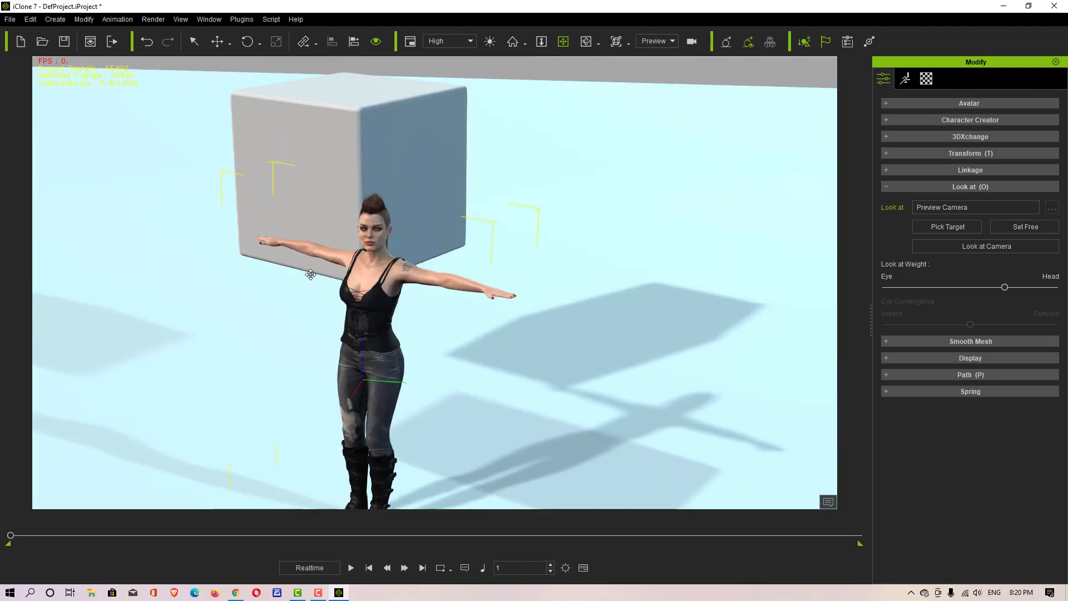
drag(480, 338, 479, 286)
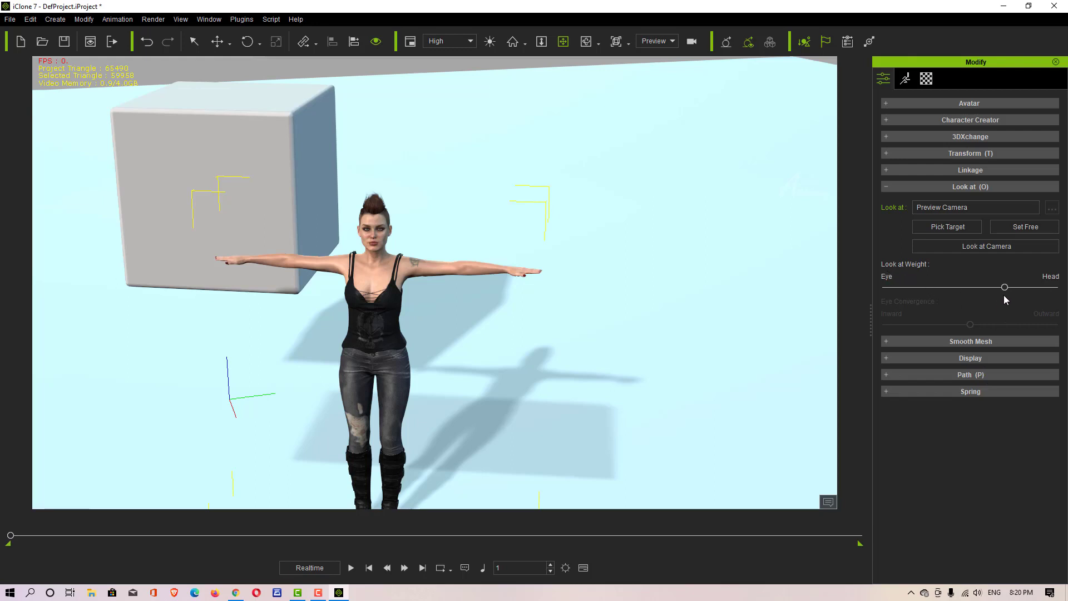
- Shift the Look at Weight fully to Head, then fully to Eye, and examine the avatar's eyes up close
drag(943, 291, 886, 300)
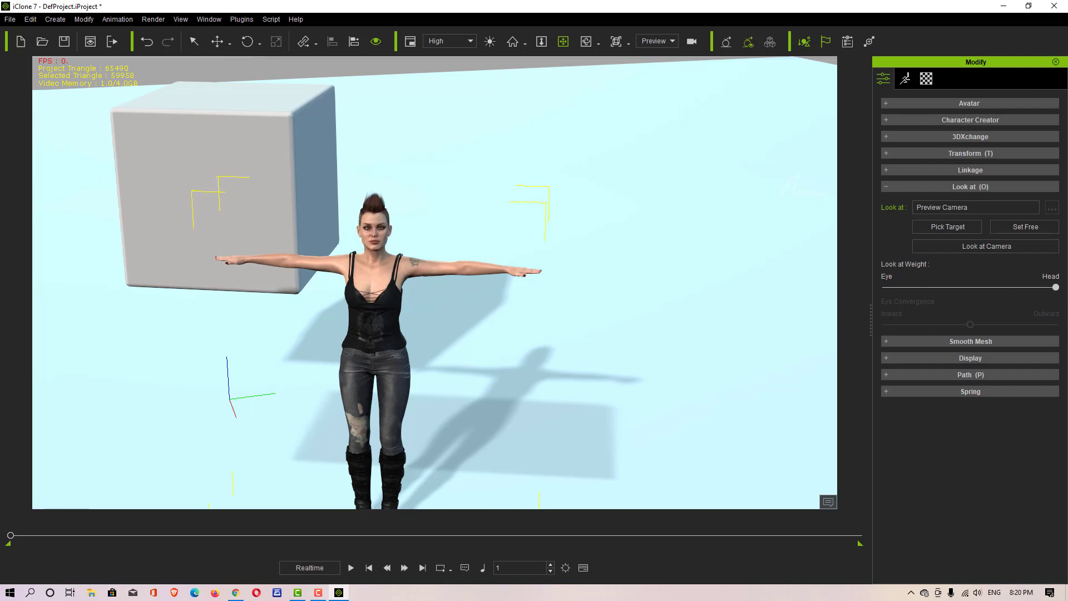
drag(1055, 287, 819, 314)
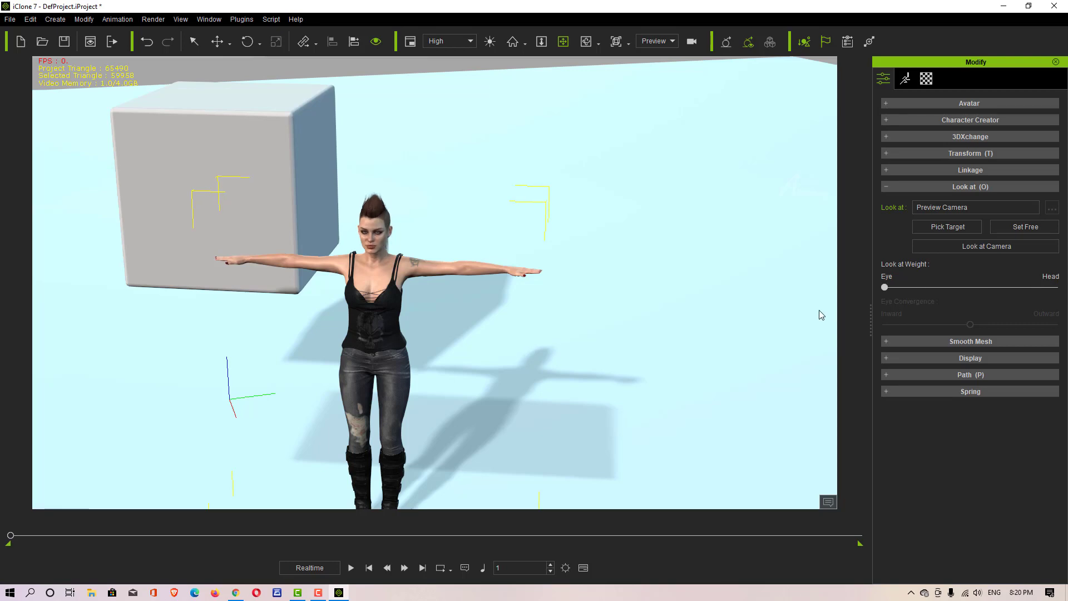
scroll(370, 238, up, 10)
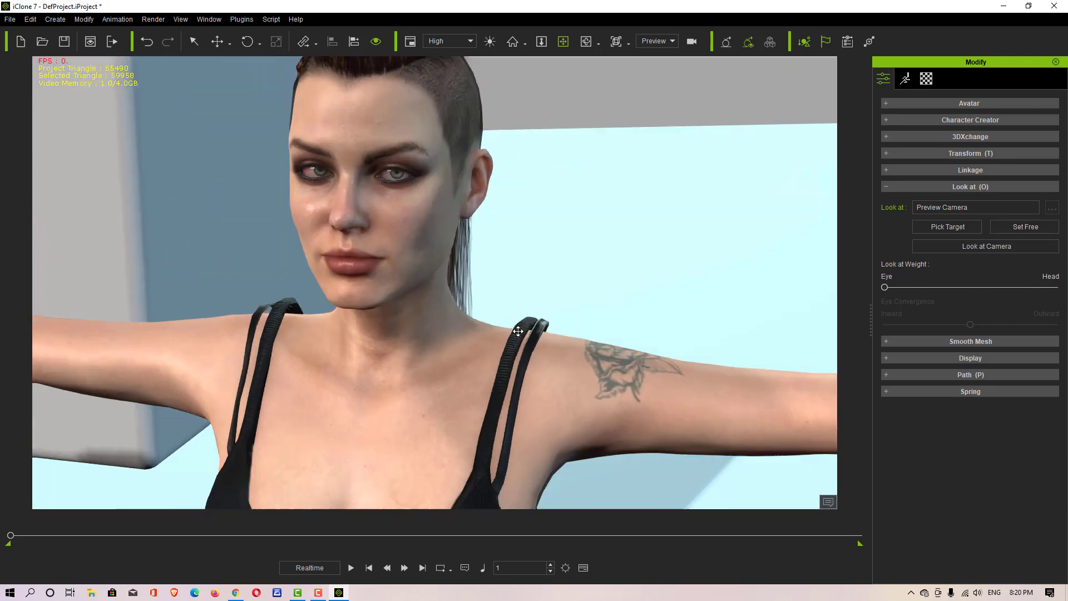
right_drag(518, 331, 478, 233)
scroll(415, 195, up, 5)
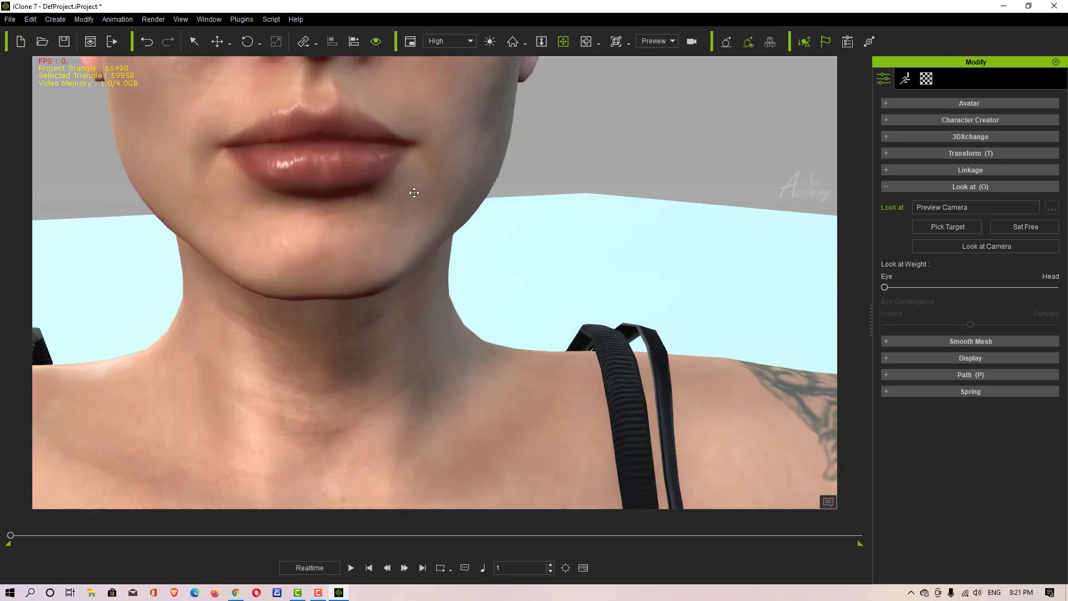
middle_drag(414, 195, 468, 372)
right_drag(468, 372, 529, 350)
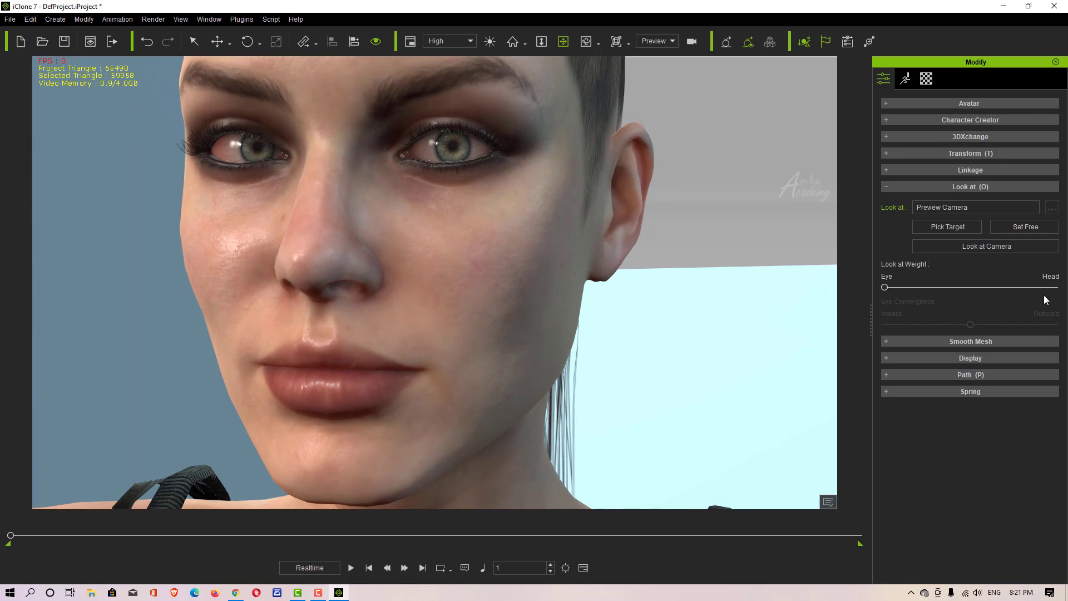
- Set the Look at Weight fully to Head, then free the avatar from looking at the camera
drag(885, 288, 1055, 295)
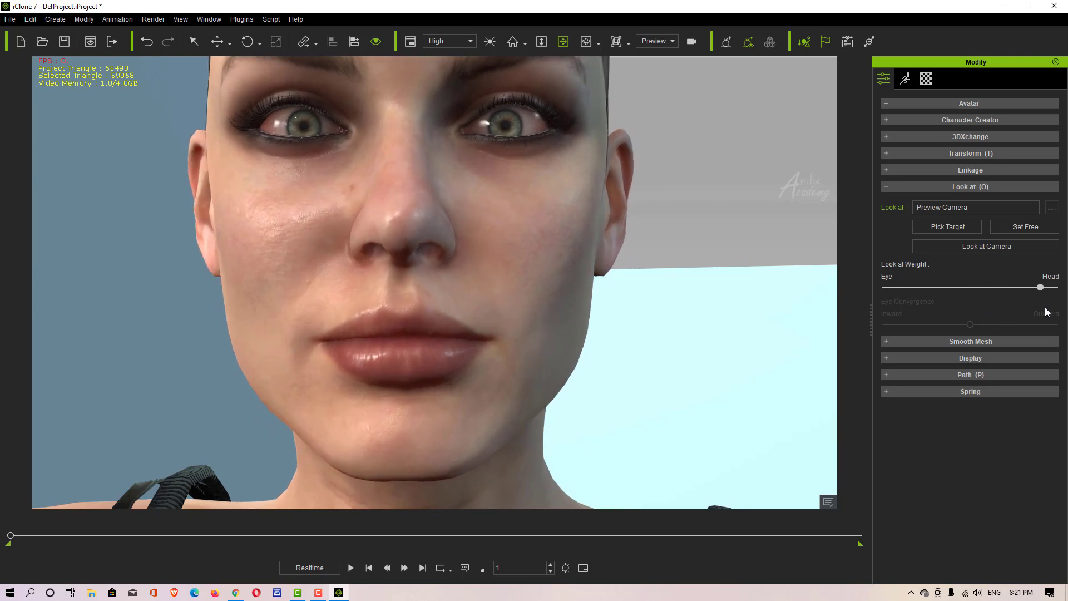
scroll(503, 315, down, 5)
scroll(502, 315, down, 3)
right_drag(502, 315, 474, 351)
click(1025, 226)
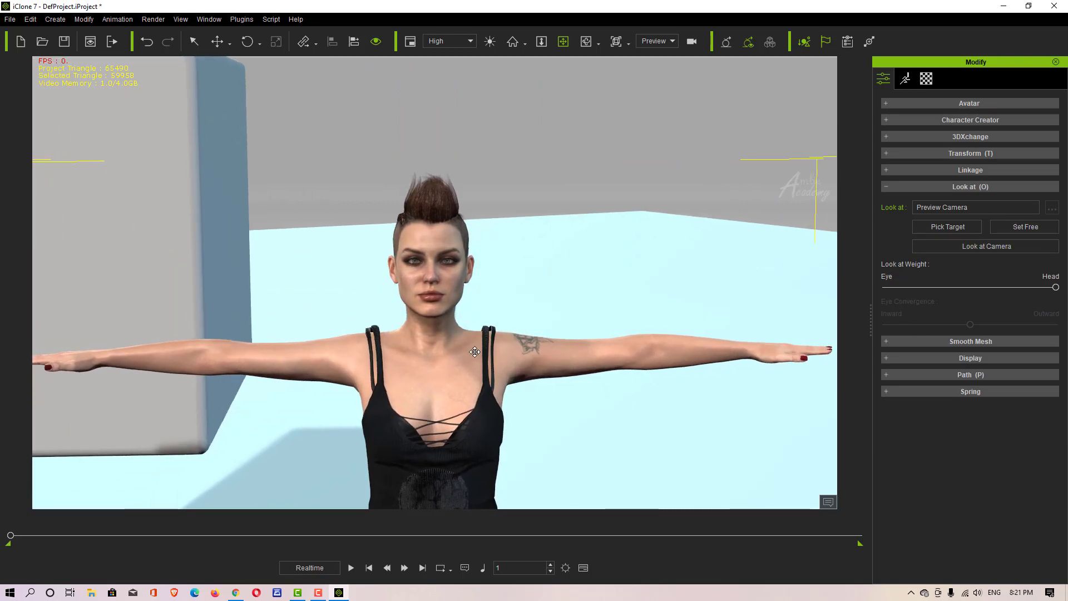
click(1025, 226)
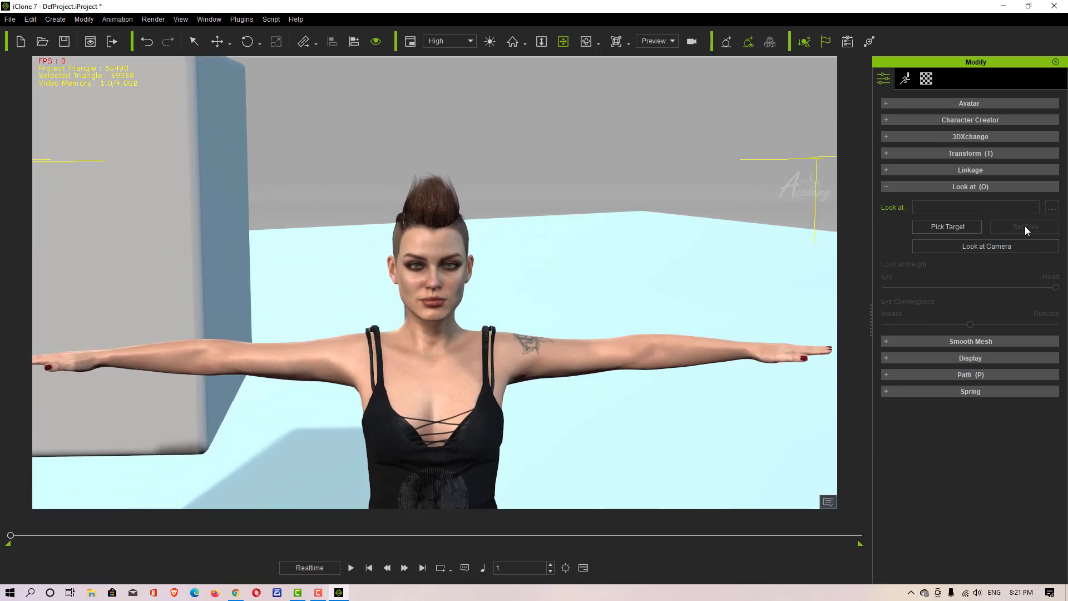
- Replace the Look at settings with the Smooth Mesh settings, enable Smooth Mesh with Subdivision, and inspect the avatar
click(896, 188)
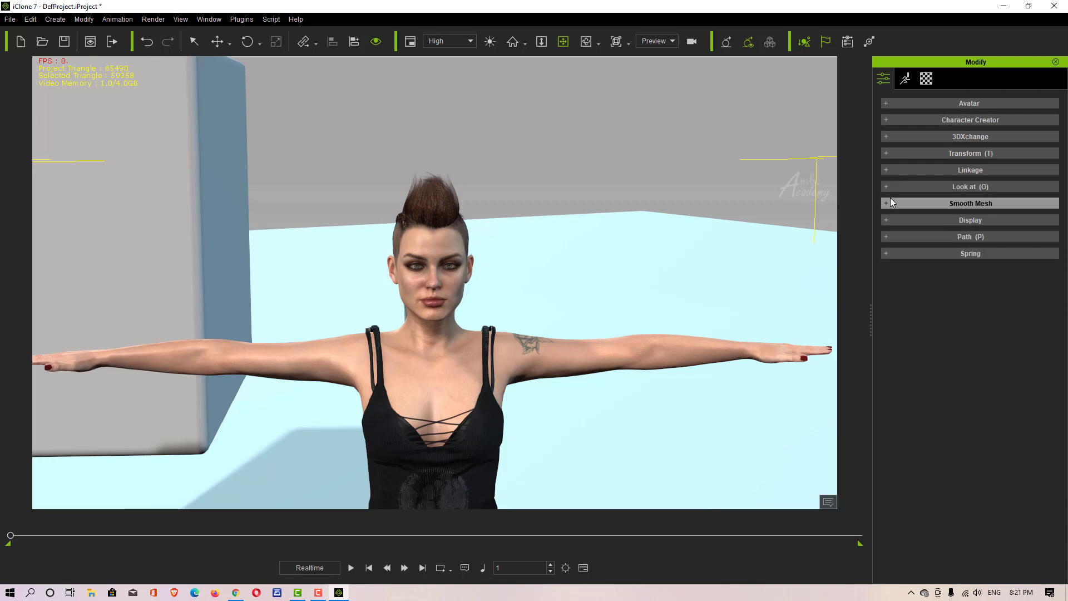
click(883, 204)
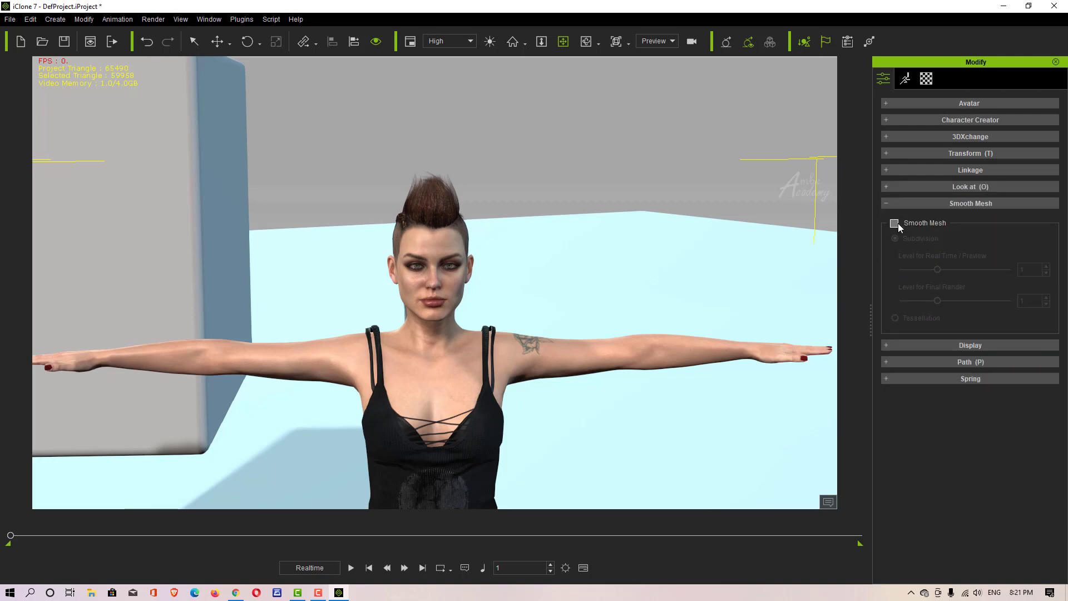
click(895, 223)
middle_drag(485, 379, 483, 340)
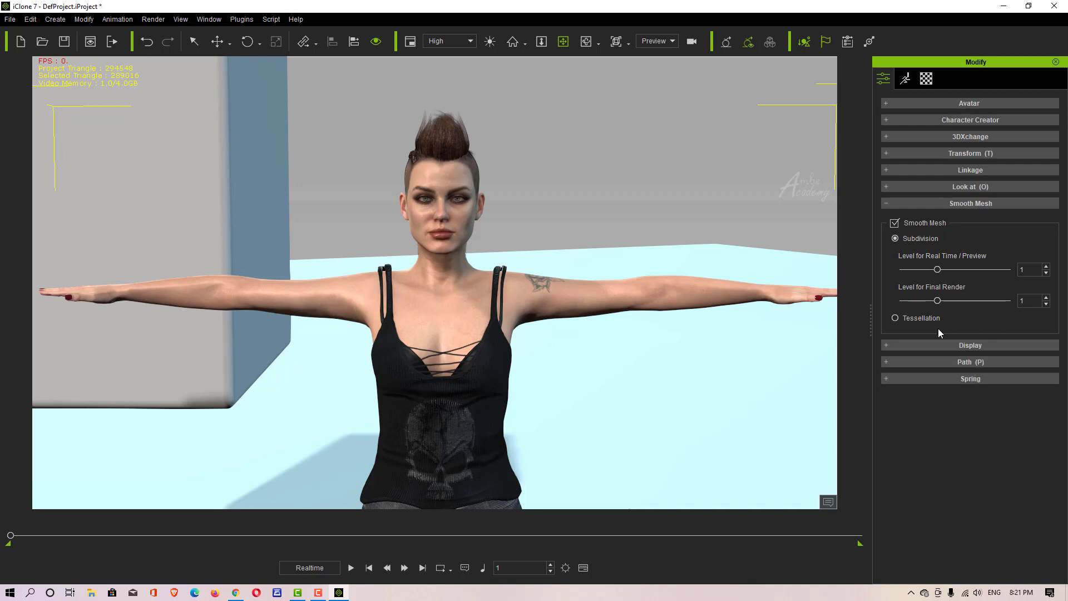
right_drag(702, 318, 576, 407)
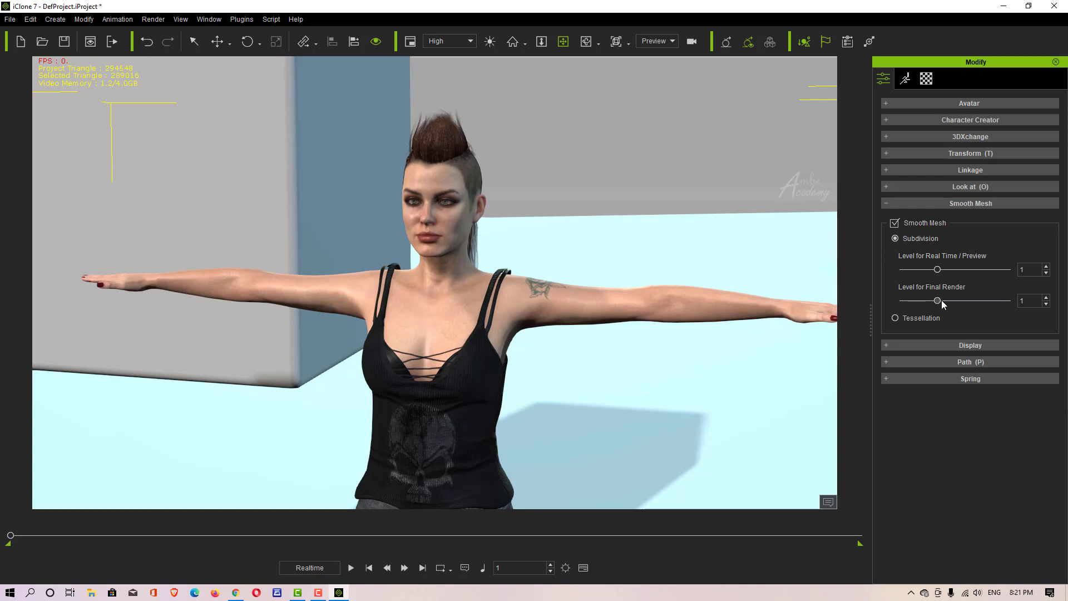
- Set the Subdivision level for Final Render to 0 and for Real Time / Preview to 3, and inspect the avatar up close
drag(941, 300, 962, 302)
drag(973, 300, 1008, 300)
scroll(462, 271, up, 3)
middle_drag(462, 271, 471, 309)
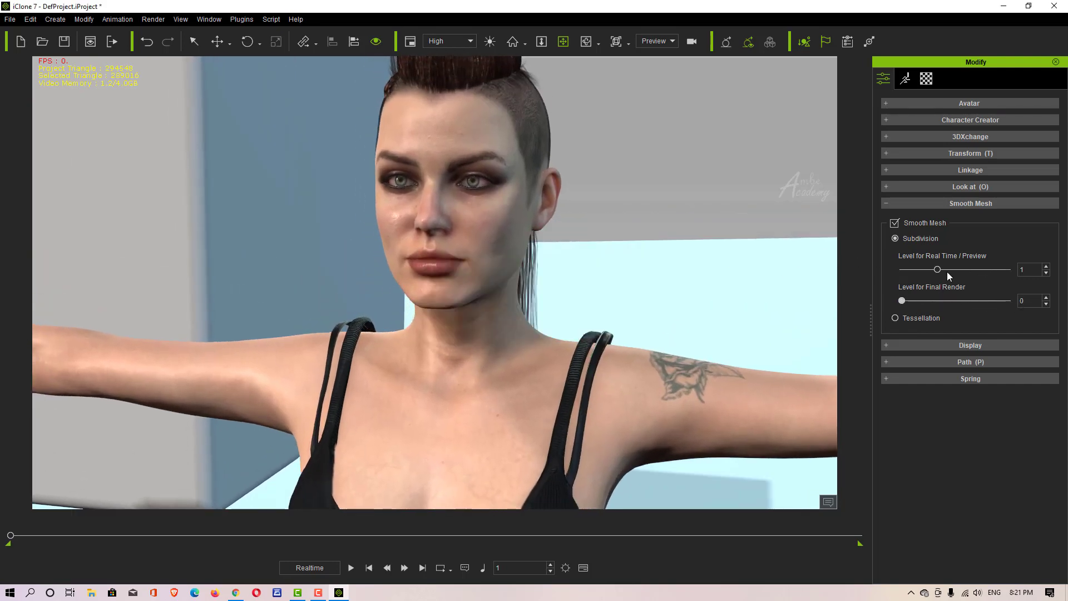
click(920, 269)
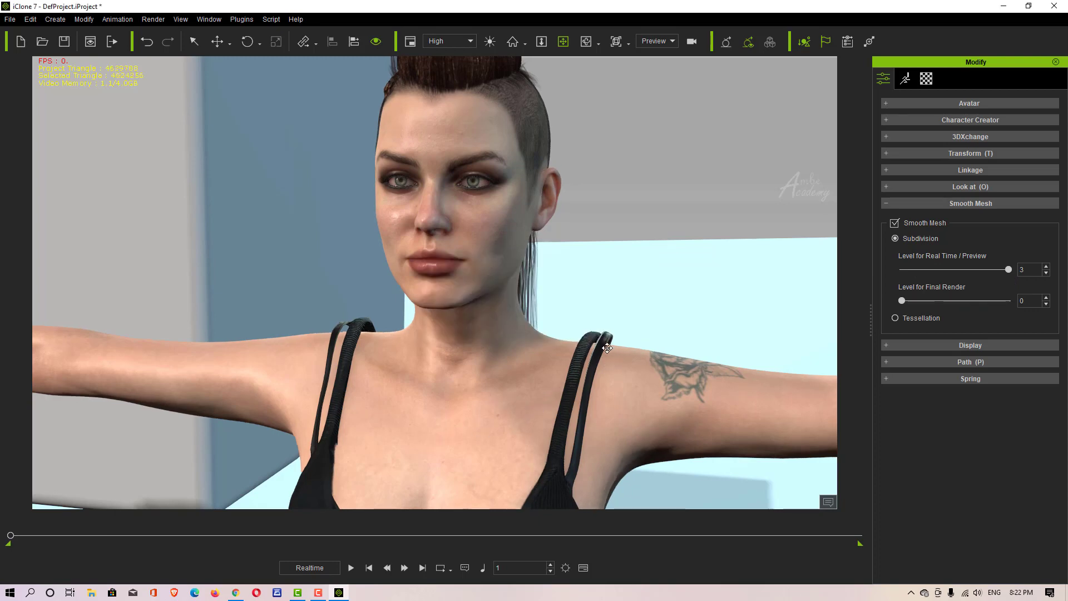
scroll(578, 381, up, 10)
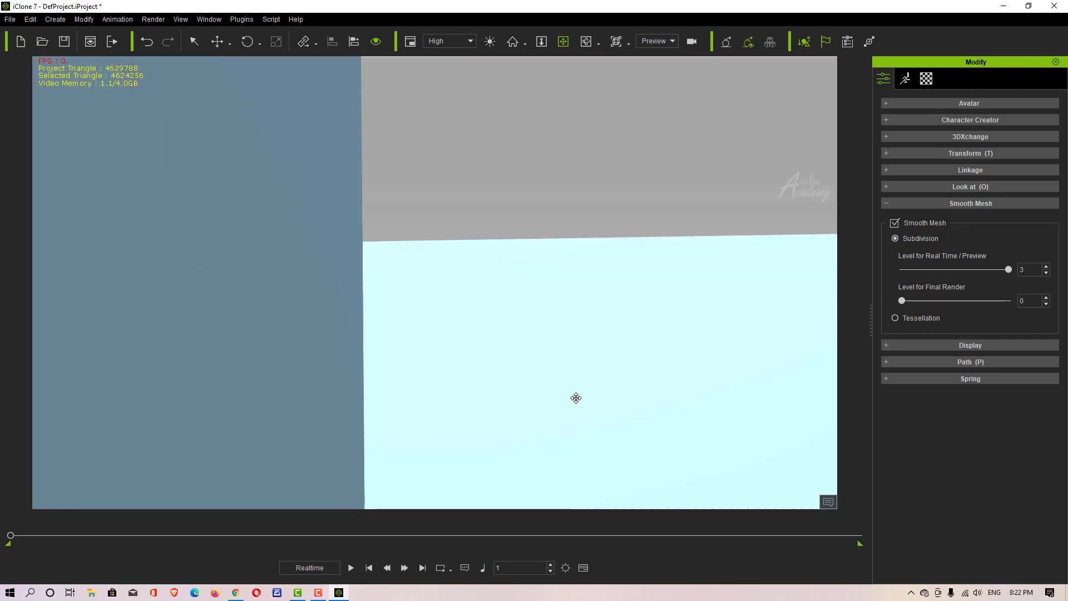
scroll(563, 384, down, 8)
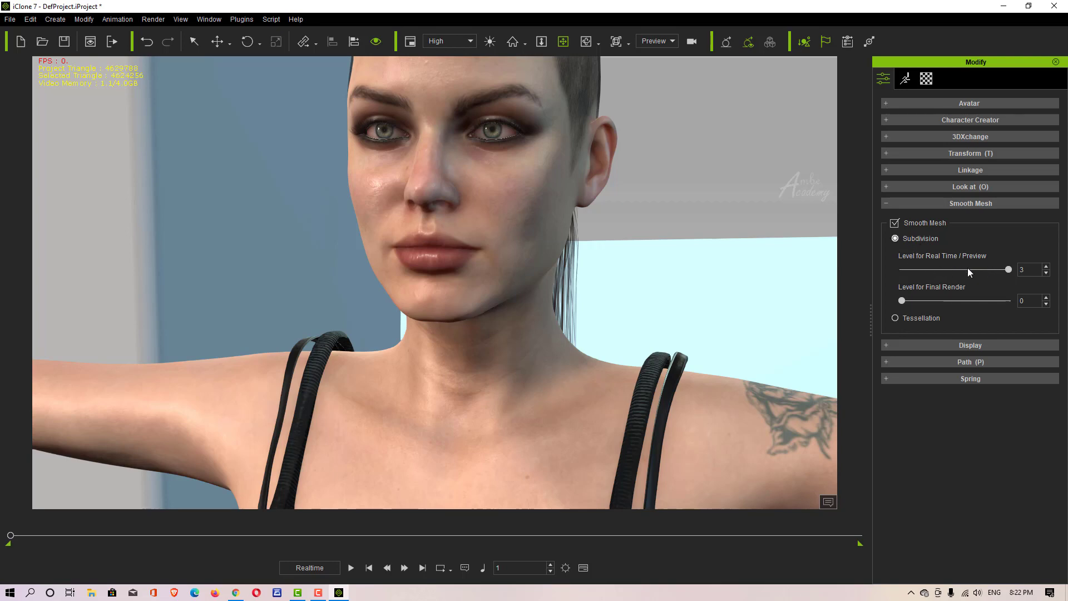
- Switch Smooth Mesh to Tessellation, compare the avatar with smoothing on and off, and leave Smooth Mesh disabled with its settings collapsed
click(893, 320)
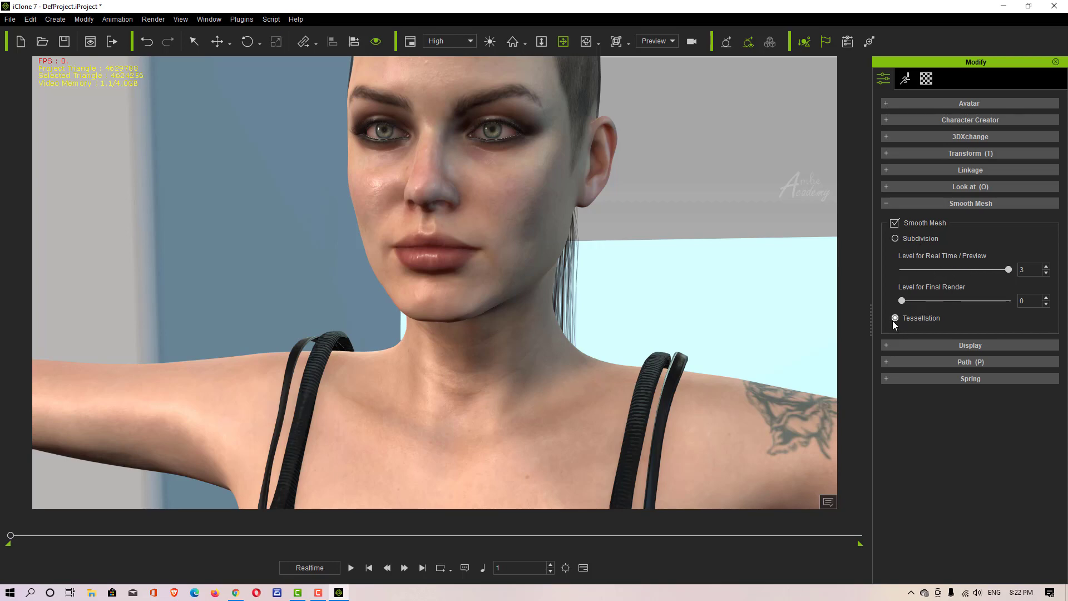
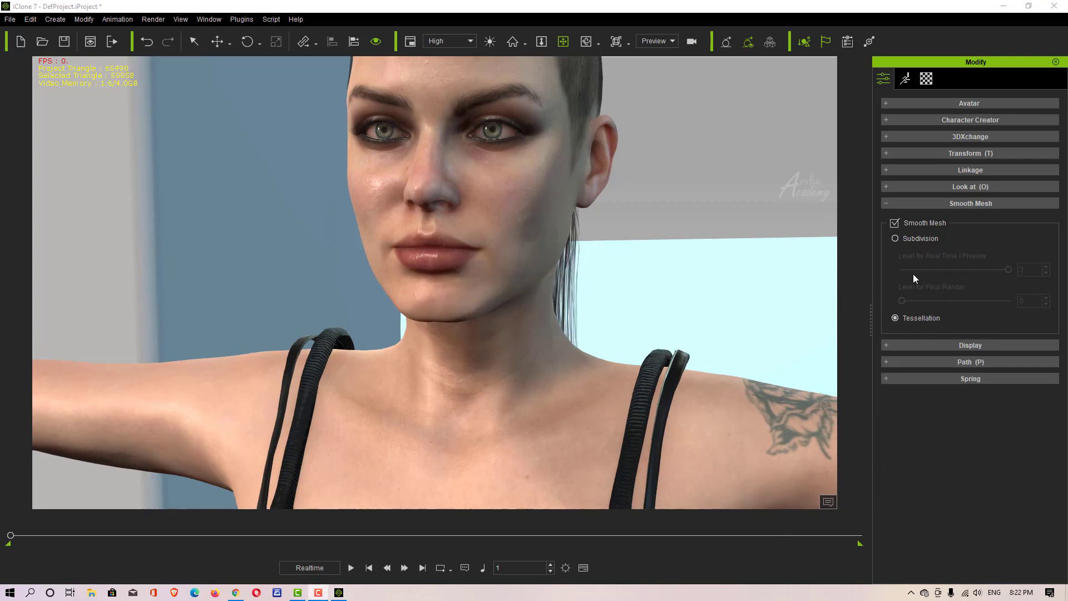
click(895, 222)
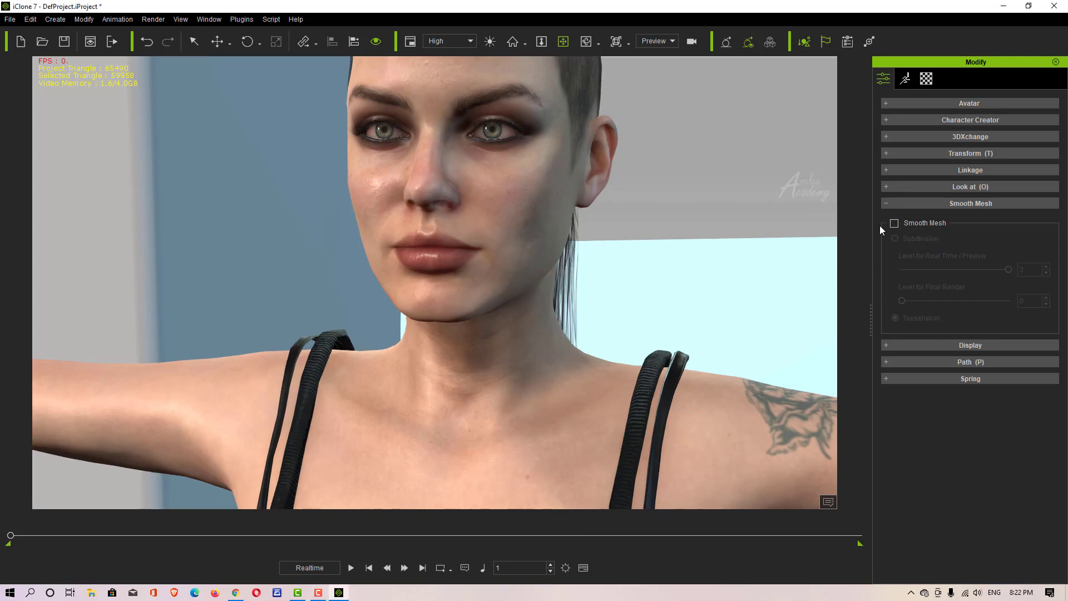
click(894, 223)
click(895, 223)
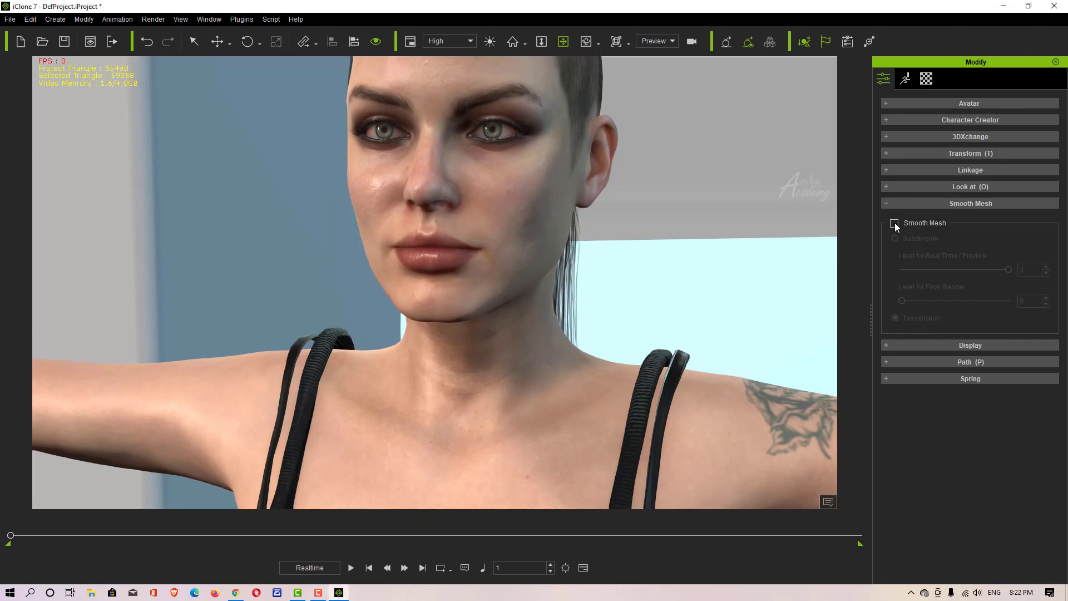
click(895, 224)
click(895, 224)
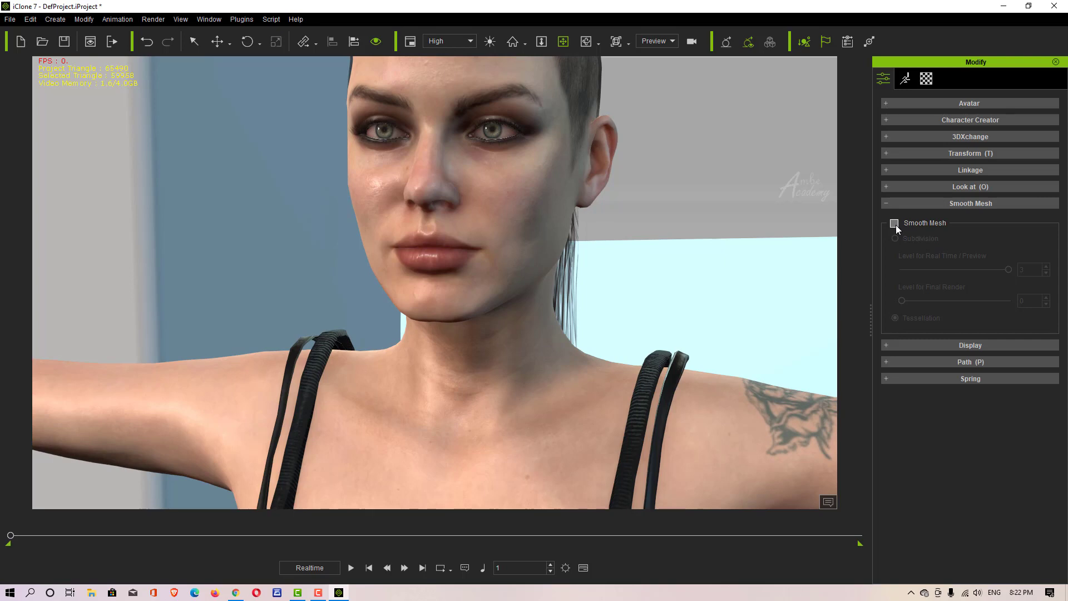
click(895, 224)
click(895, 225)
click(886, 203)
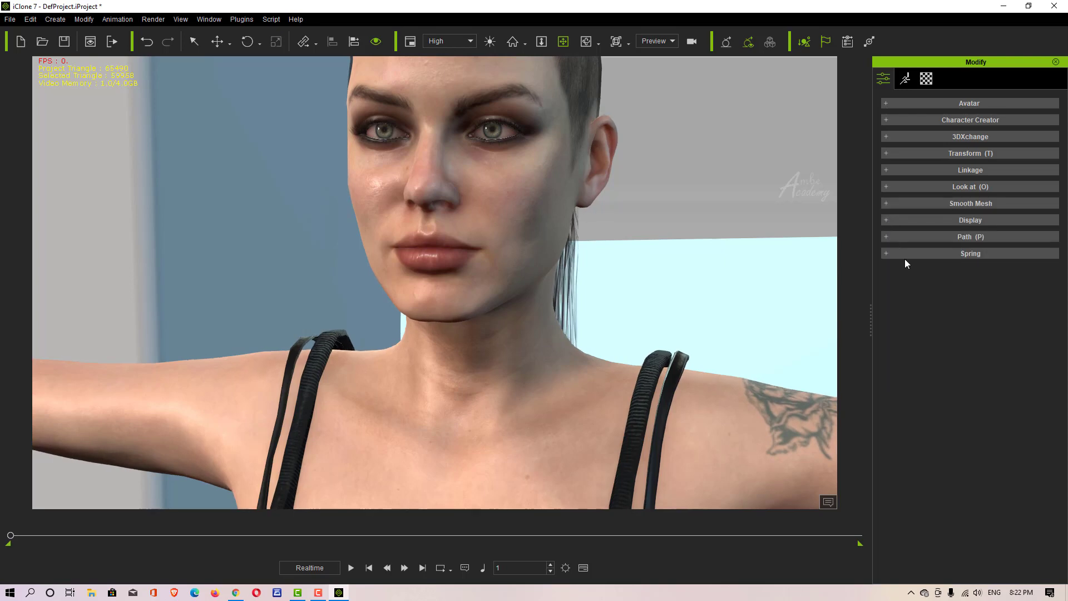
- Expand the Display settings and hide and show the avatar twice, leaving it visible
click(887, 221)
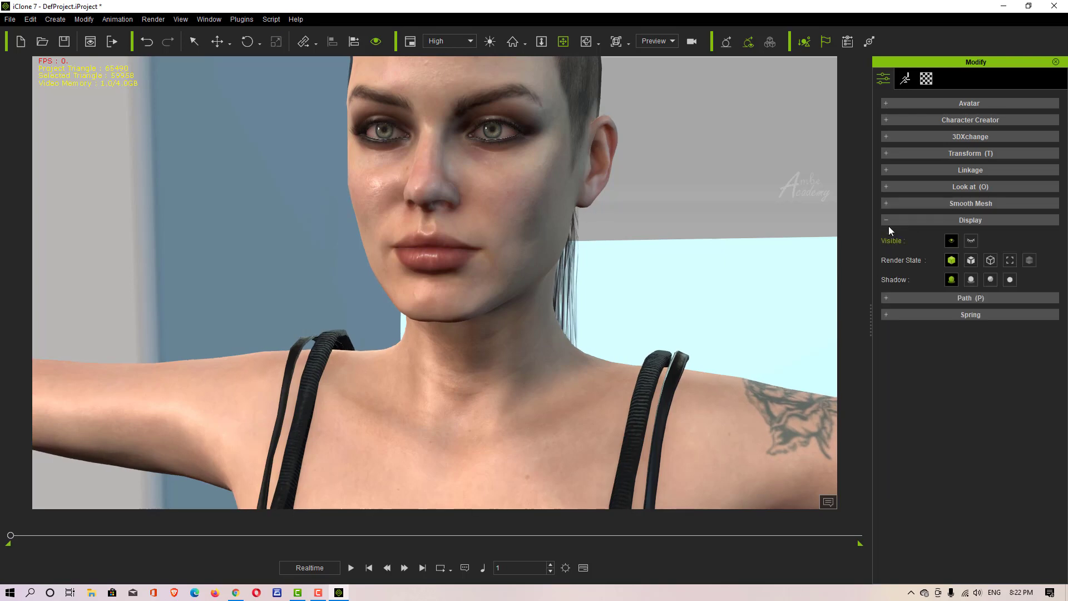
scroll(579, 316, down, 10)
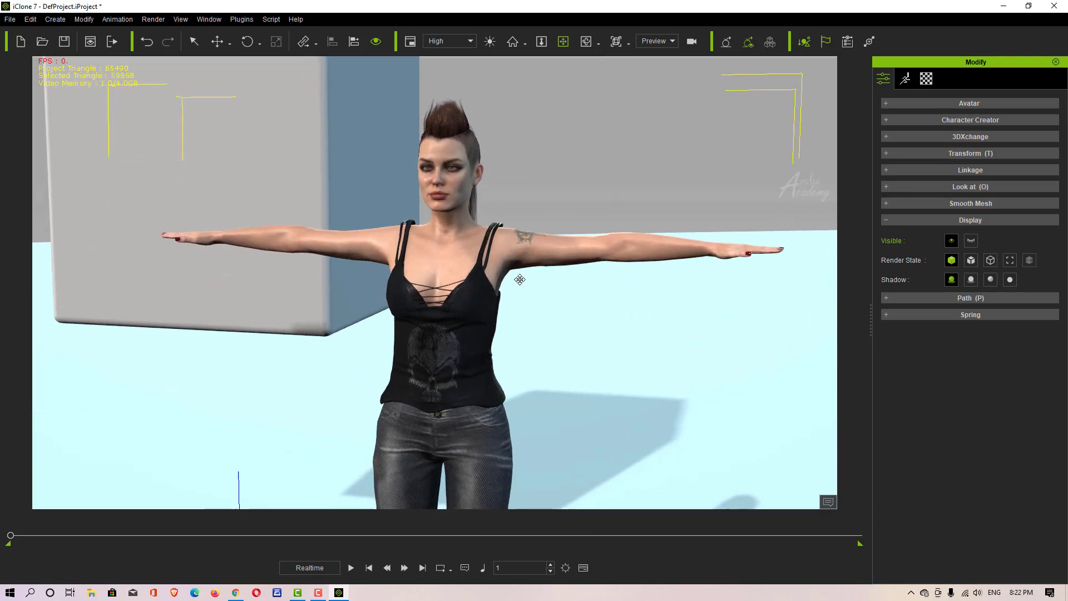
right_drag(528, 245, 449, 334)
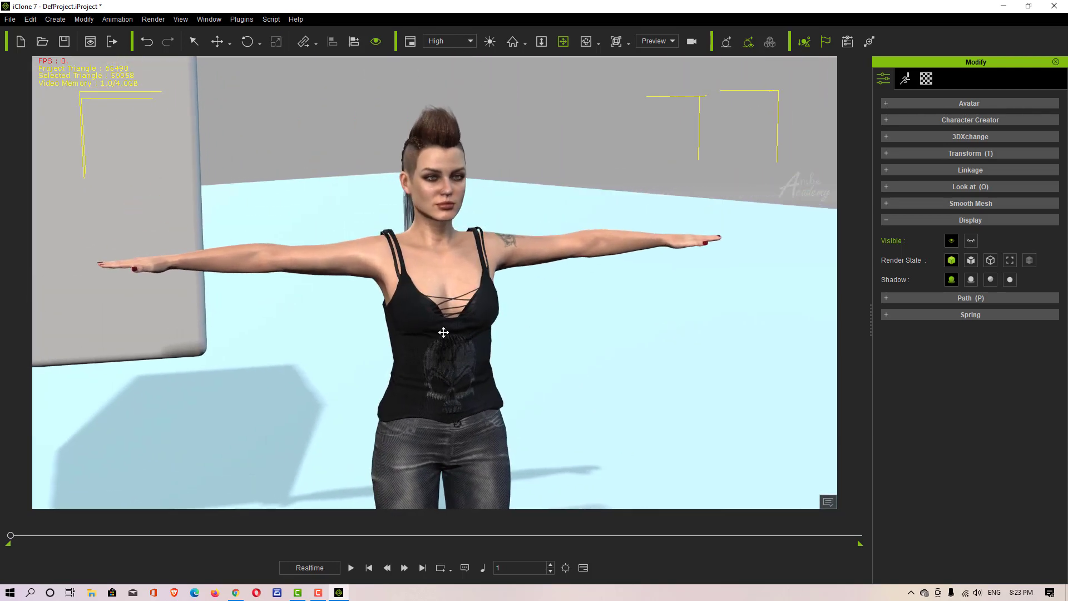
scroll(501, 289, up, 5)
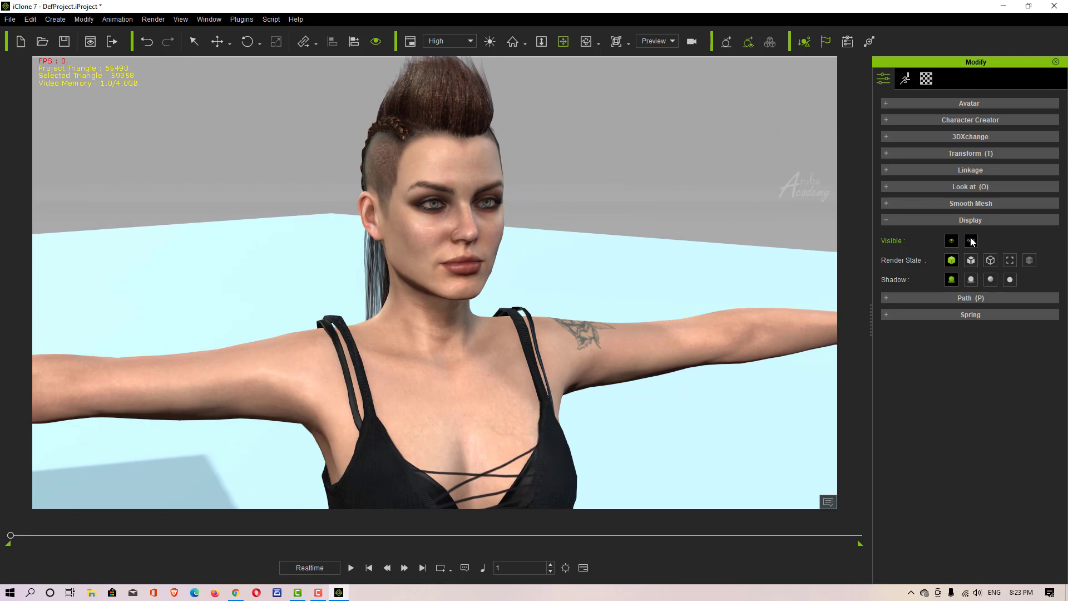
click(971, 240)
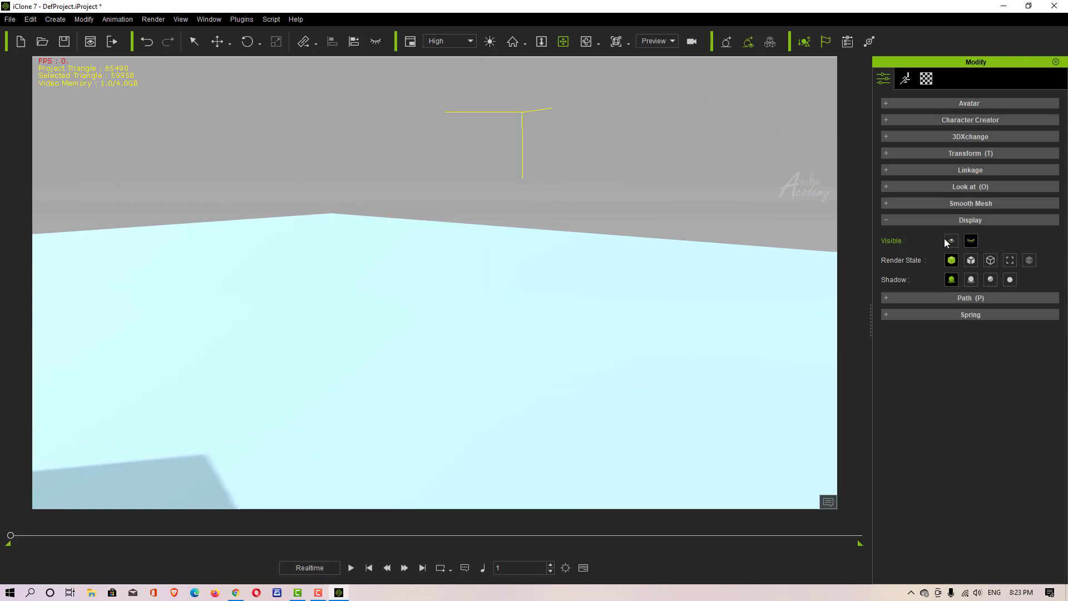
click(950, 240)
click(968, 241)
click(950, 241)
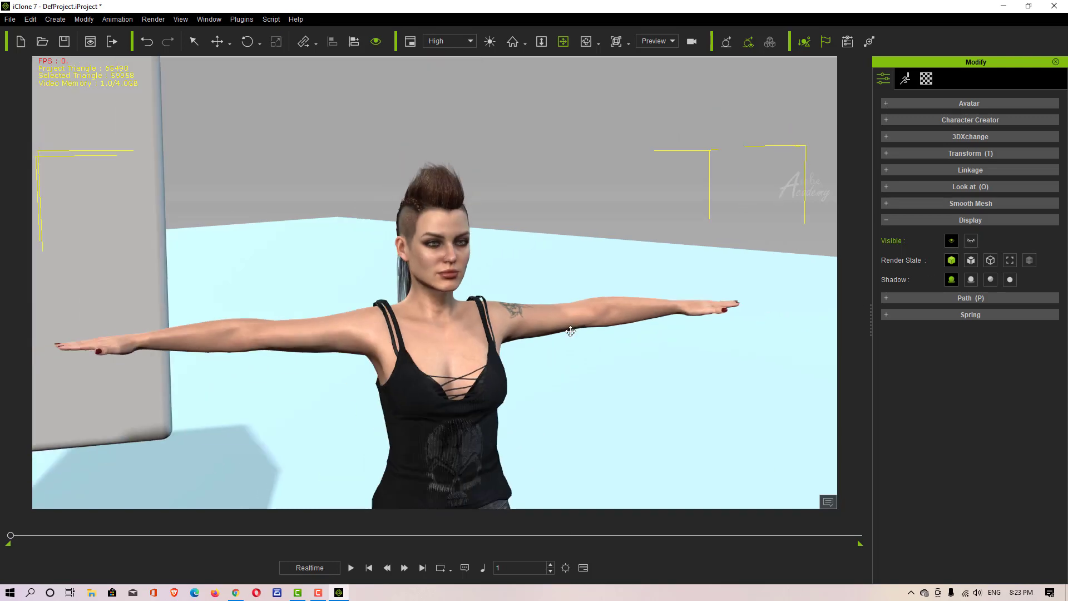
scroll(556, 337, down, 5)
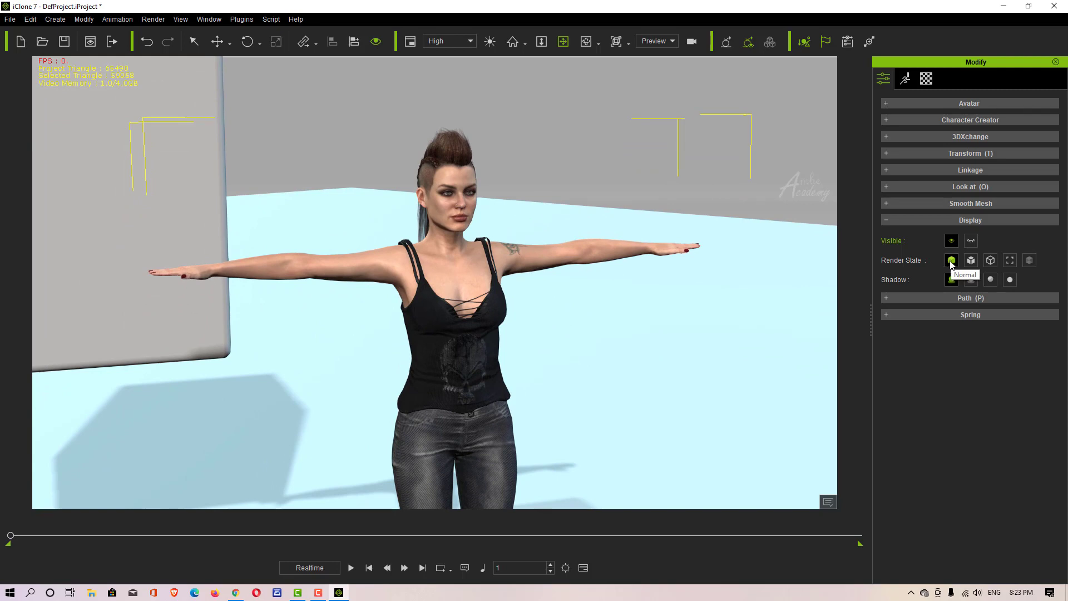
- Preview the avatar's untextured, wireframe, box and semi-transparent render states from several angles, and restore the Normal render state
click(970, 260)
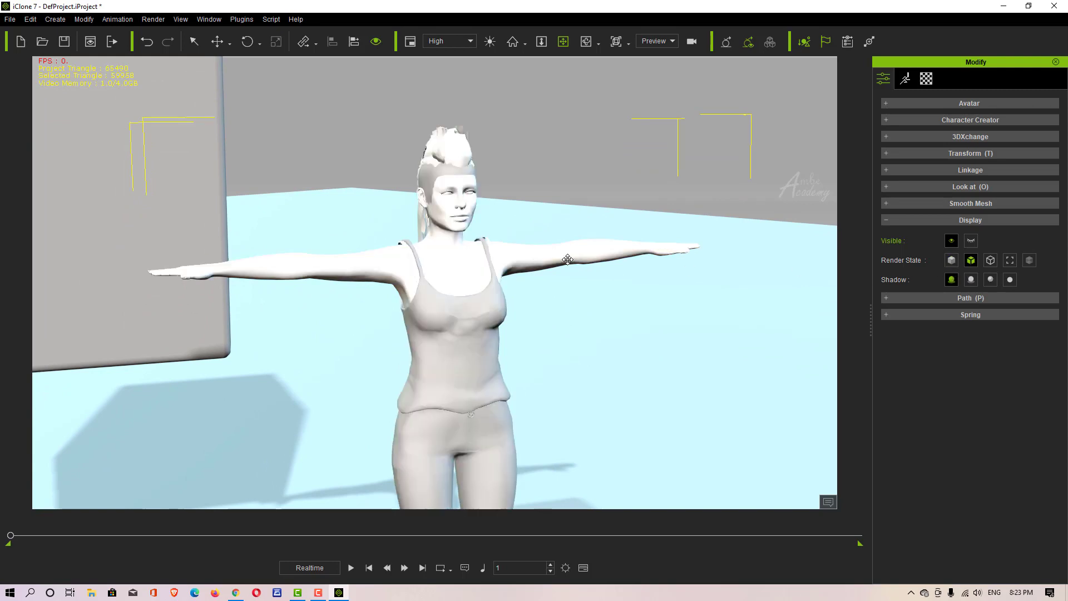
right_drag(389, 272, 423, 269)
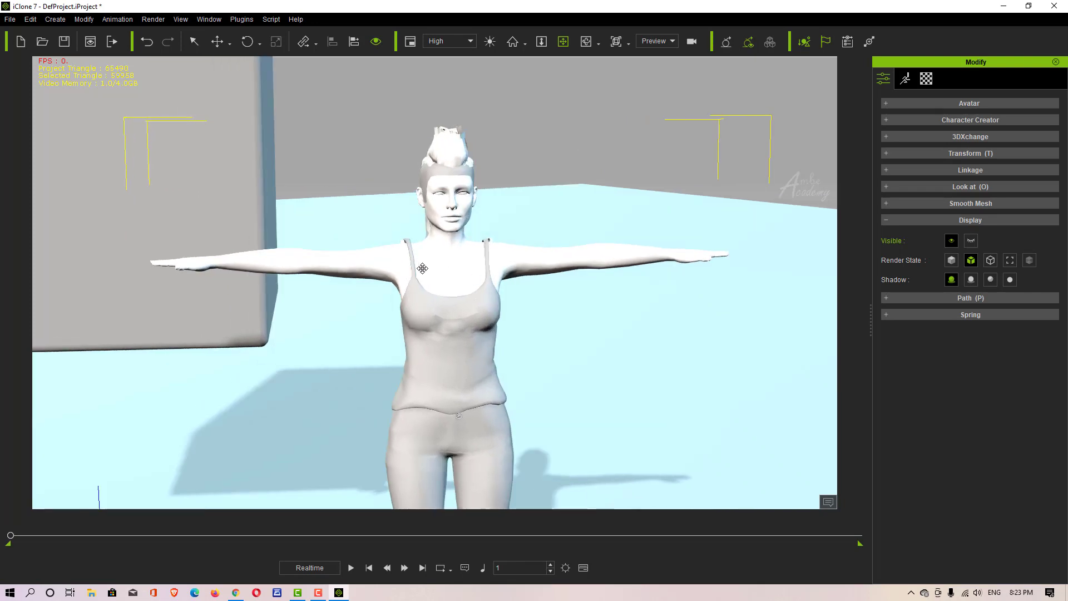
click(990, 259)
right_drag(329, 267, 429, 305)
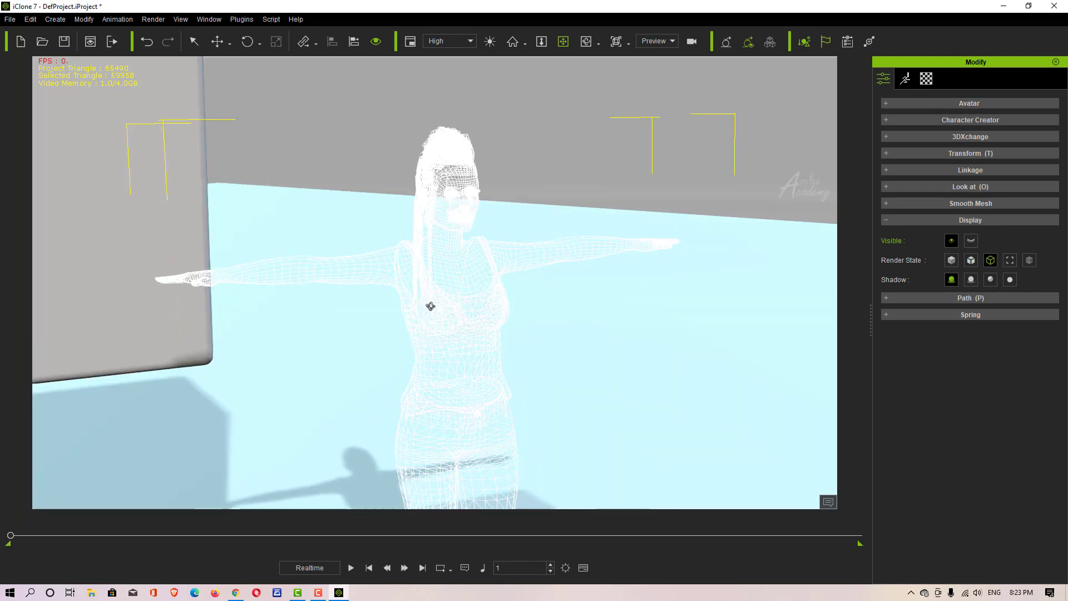
click(1010, 260)
right_drag(608, 262, 824, 243)
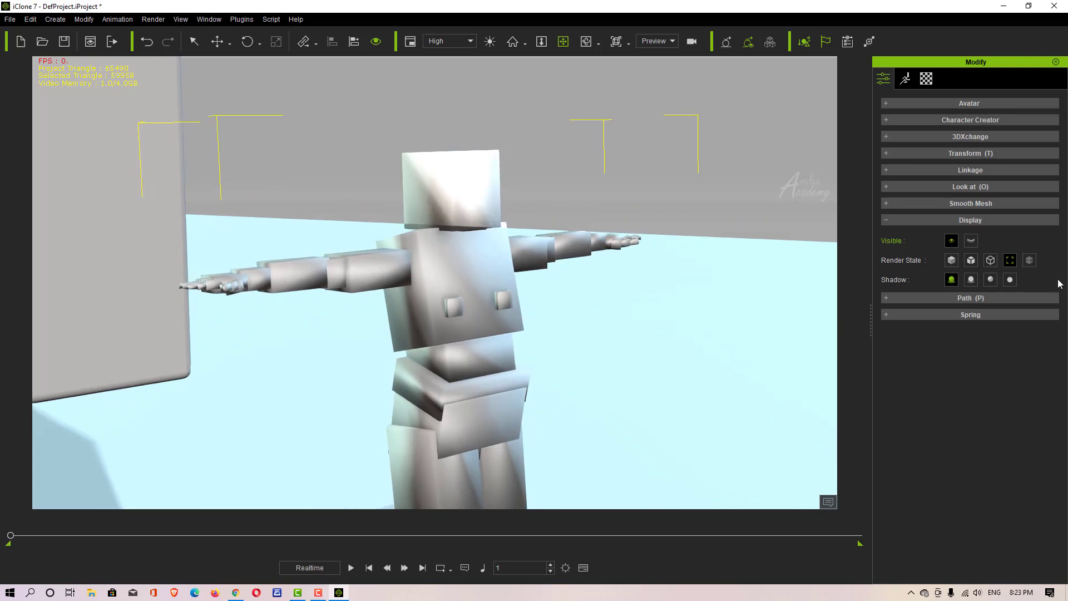
click(1029, 259)
right_drag(410, 281, 458, 315)
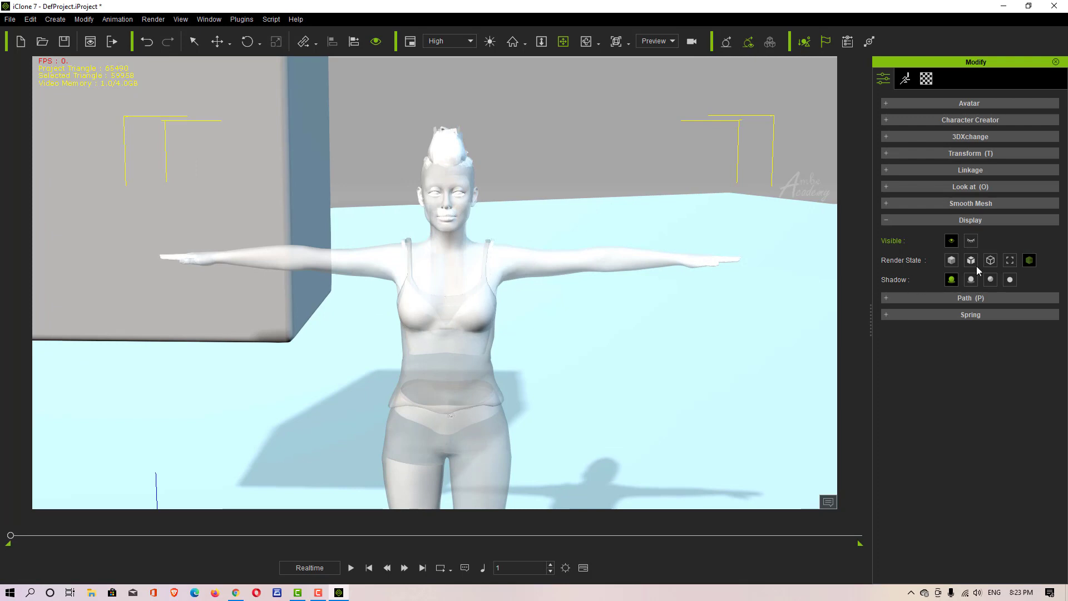
click(951, 259)
- Cycle the avatar's Shadow setting through its other three options, restore the first option, and inspect the shadow on the ground
middle_drag(544, 332, 502, 292)
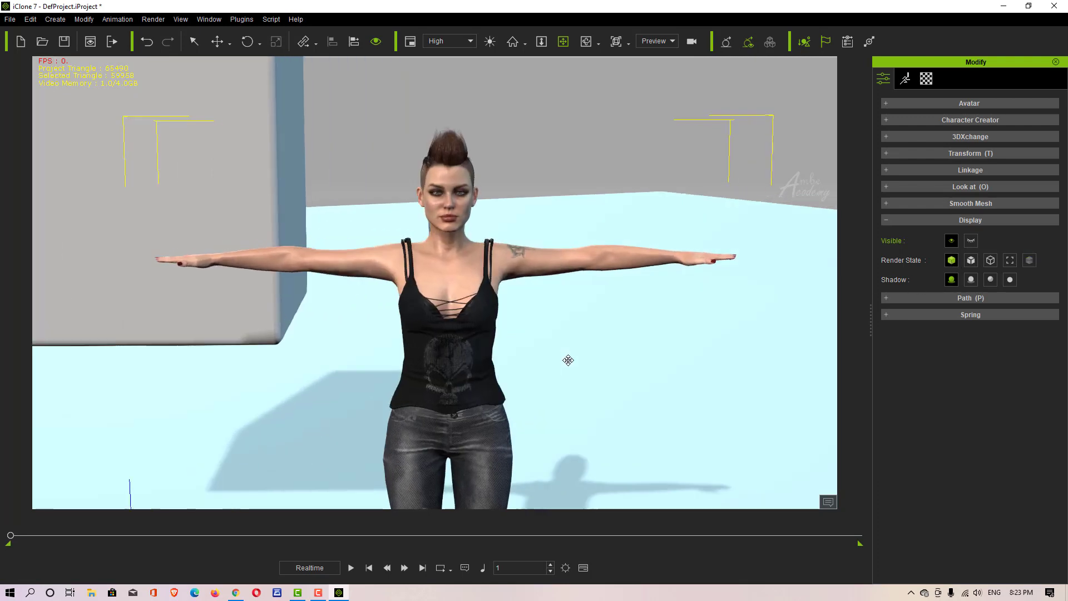
right_drag(503, 292, 491, 298)
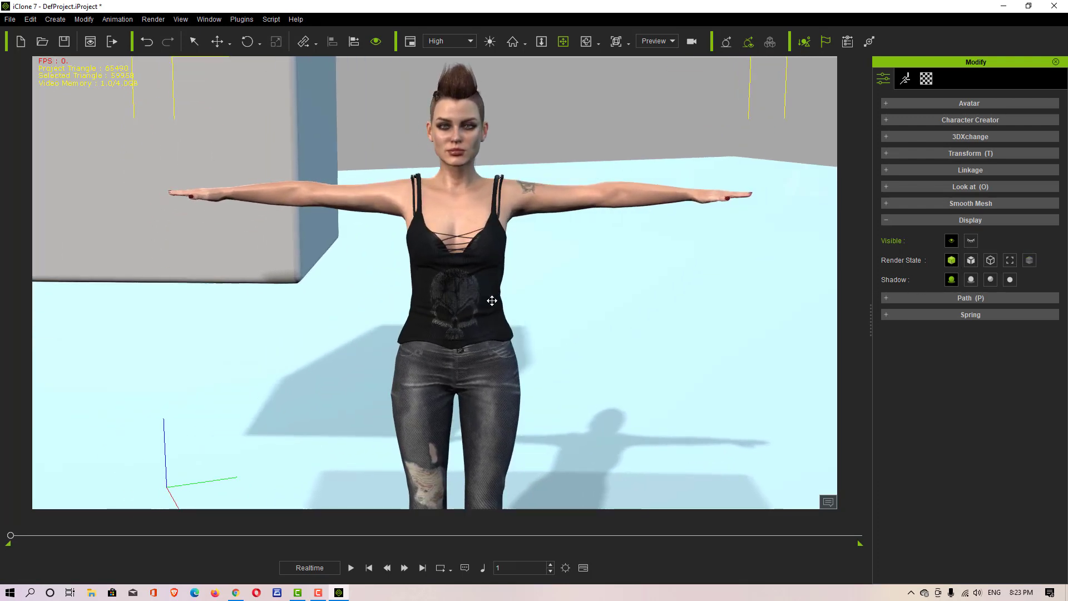
click(972, 280)
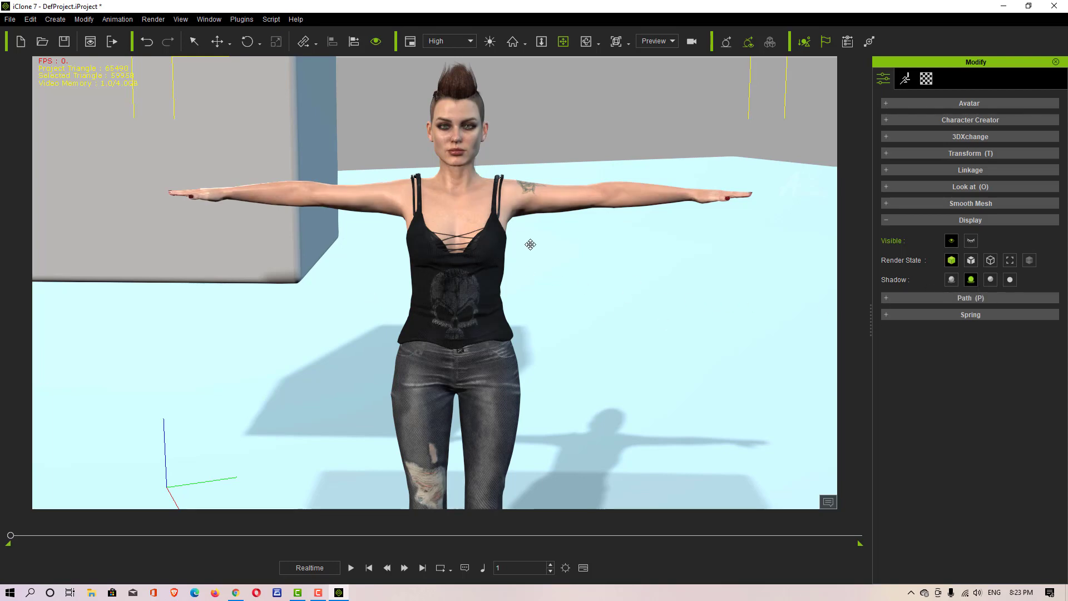
click(990, 279)
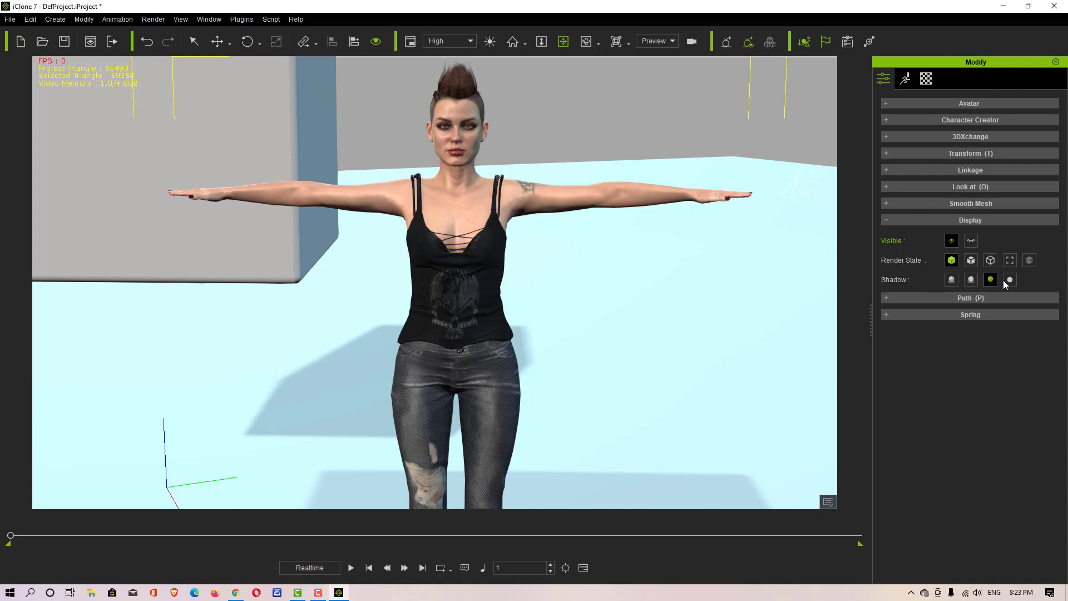
click(1009, 280)
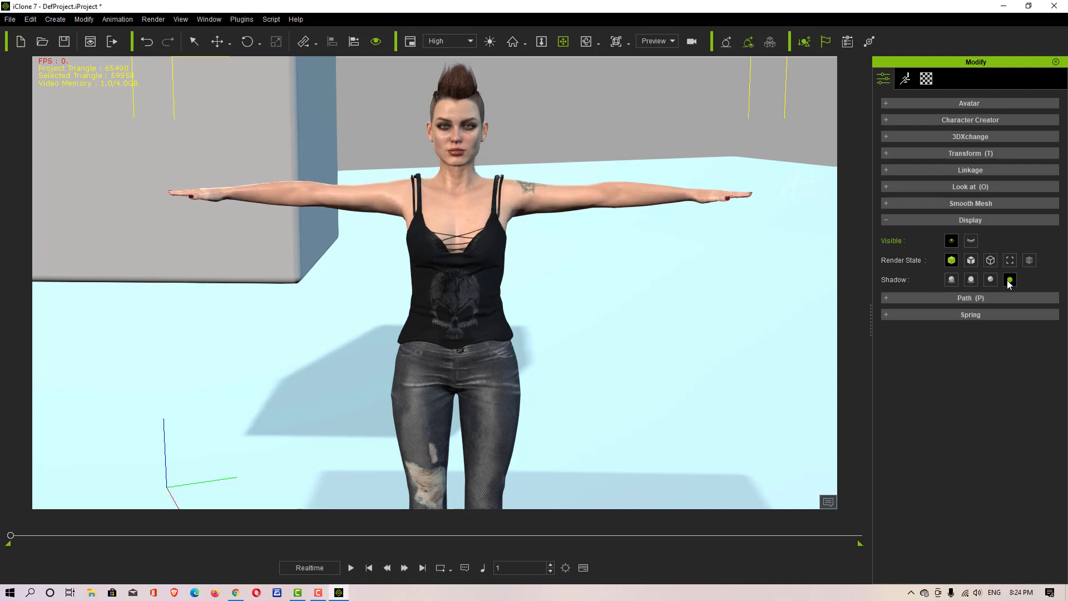
click(952, 281)
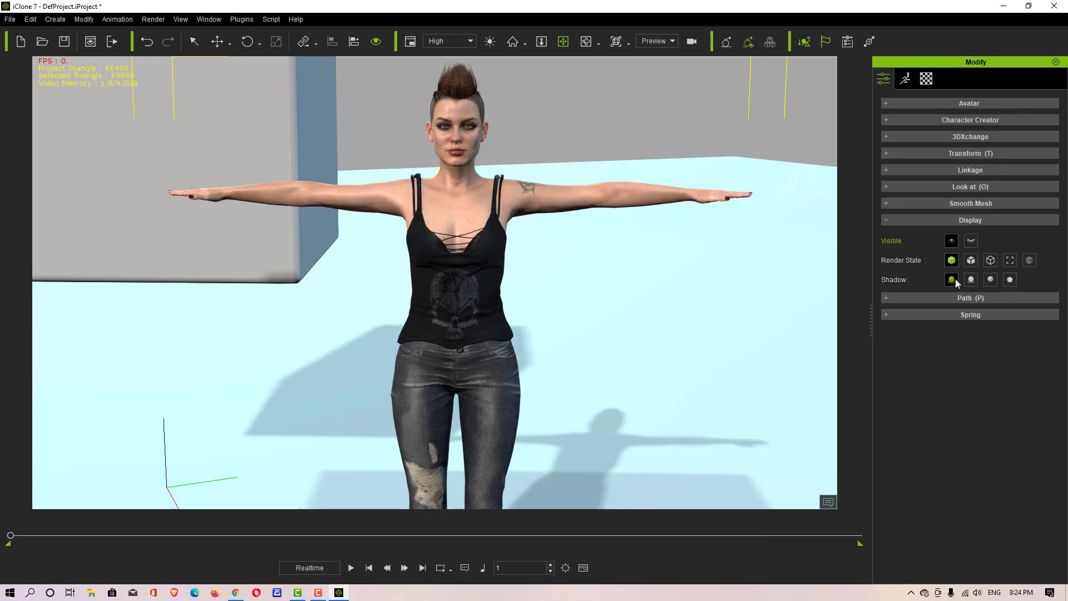
mouse_move(554, 391)
middle_down()
mouse_move(553, 348)
mouse_move(562, 352)
mouse_move(555, 381)
middle_up()
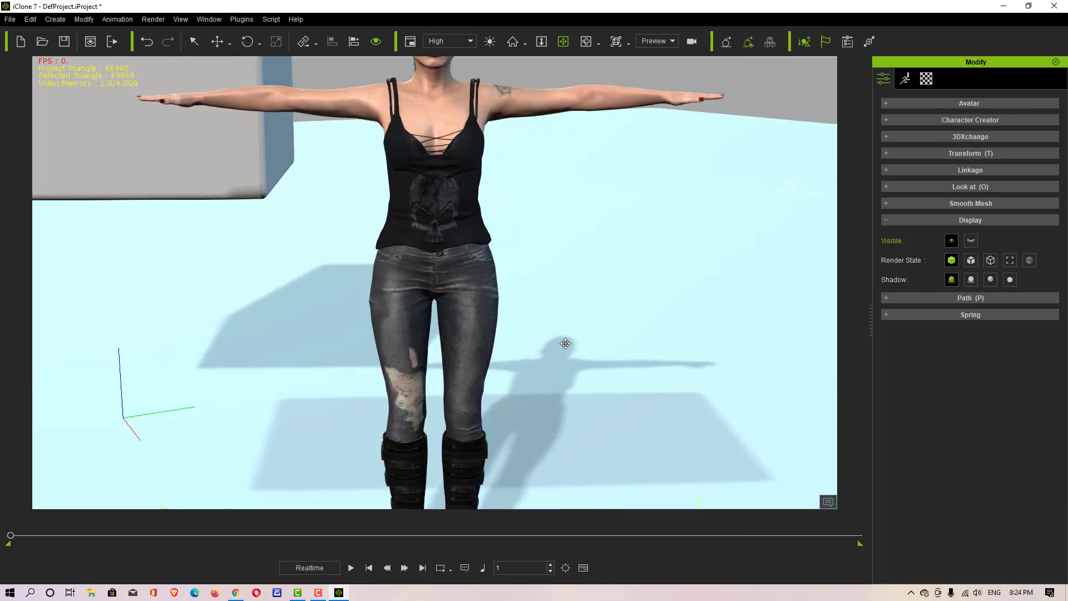
right_drag(555, 352, 548, 334)
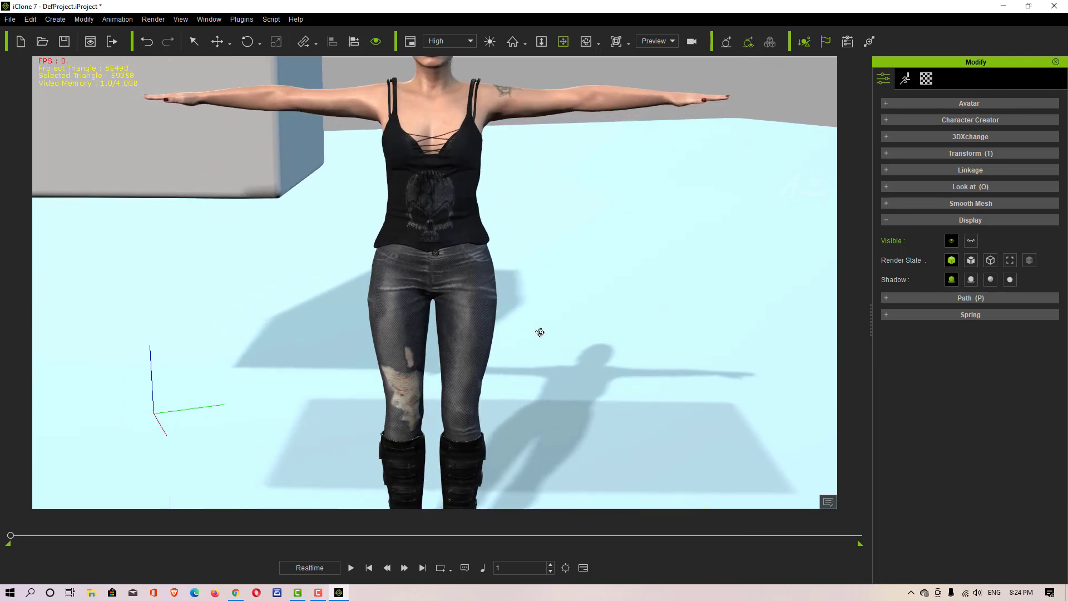
- Collapse Display, expand the avatar's Path settings, and create a new path on the ground beside the avatar
click(885, 219)
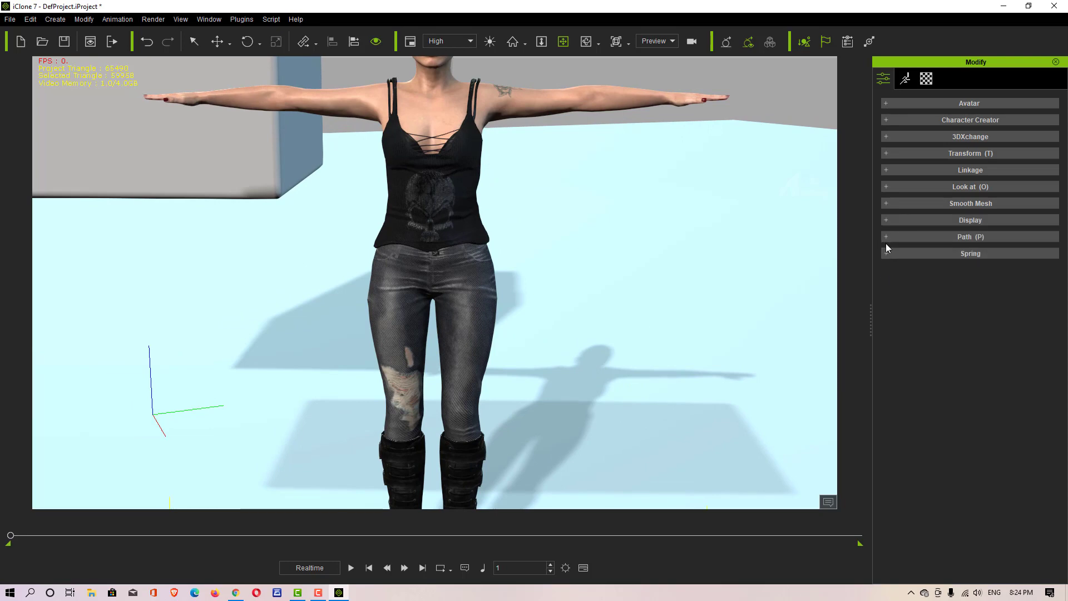
click(886, 238)
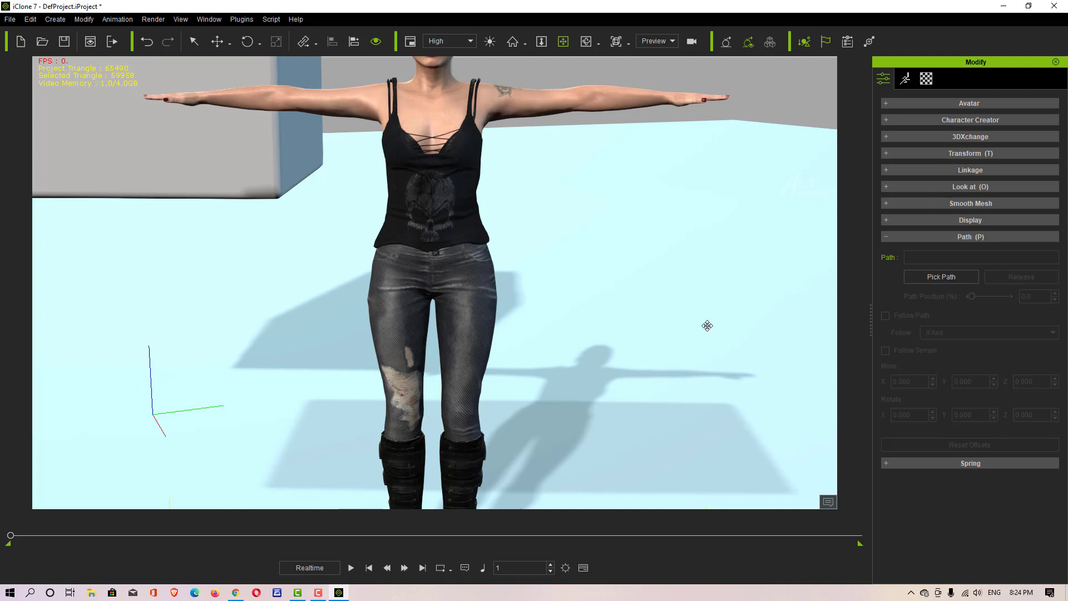
scroll(640, 318, down, 5)
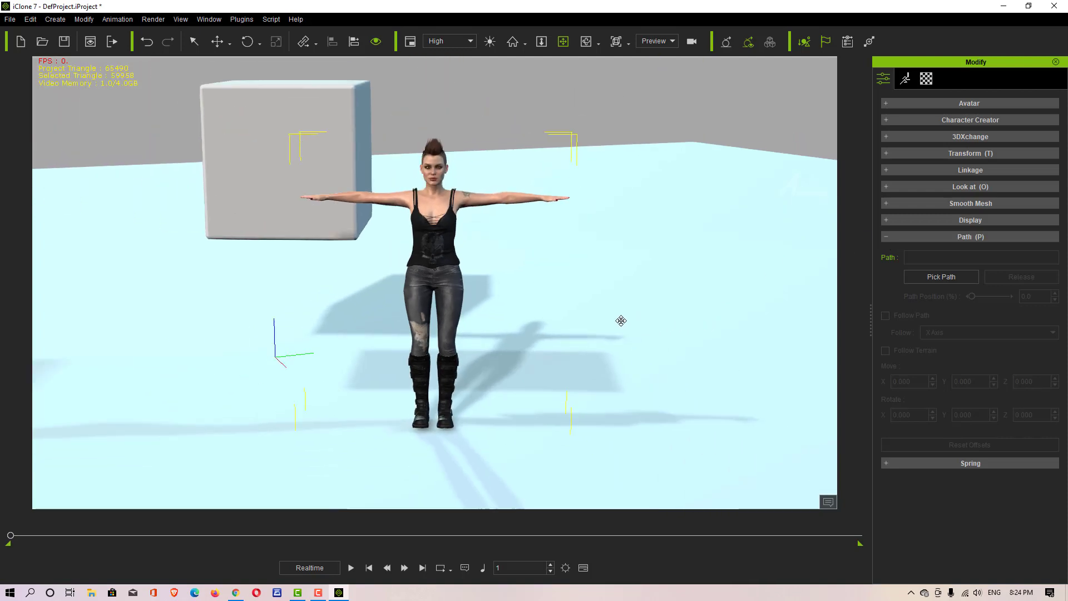
right_drag(620, 320, 579, 247)
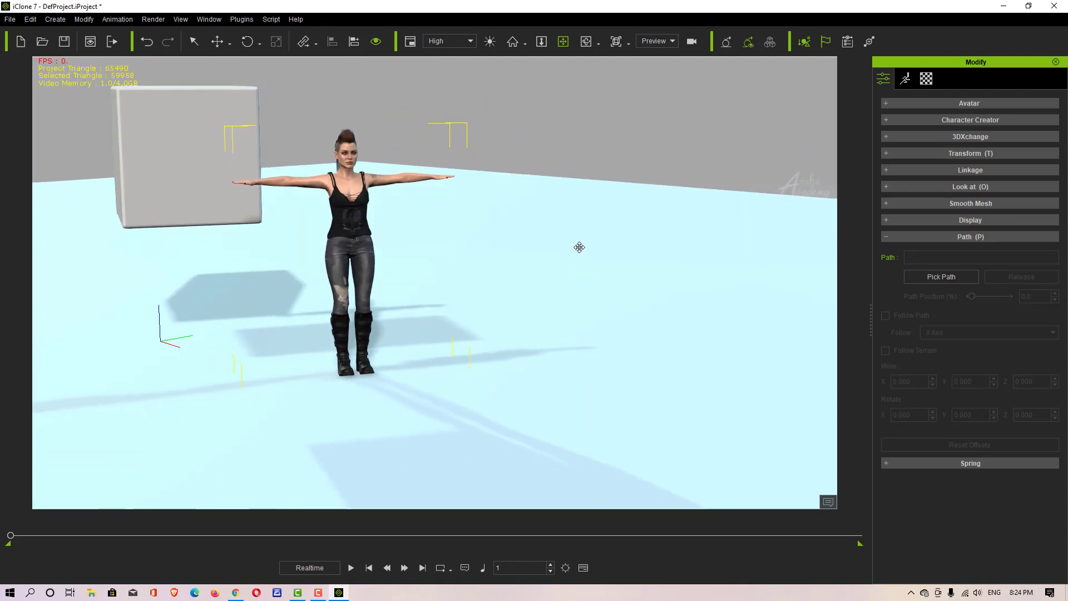
click(49, 20)
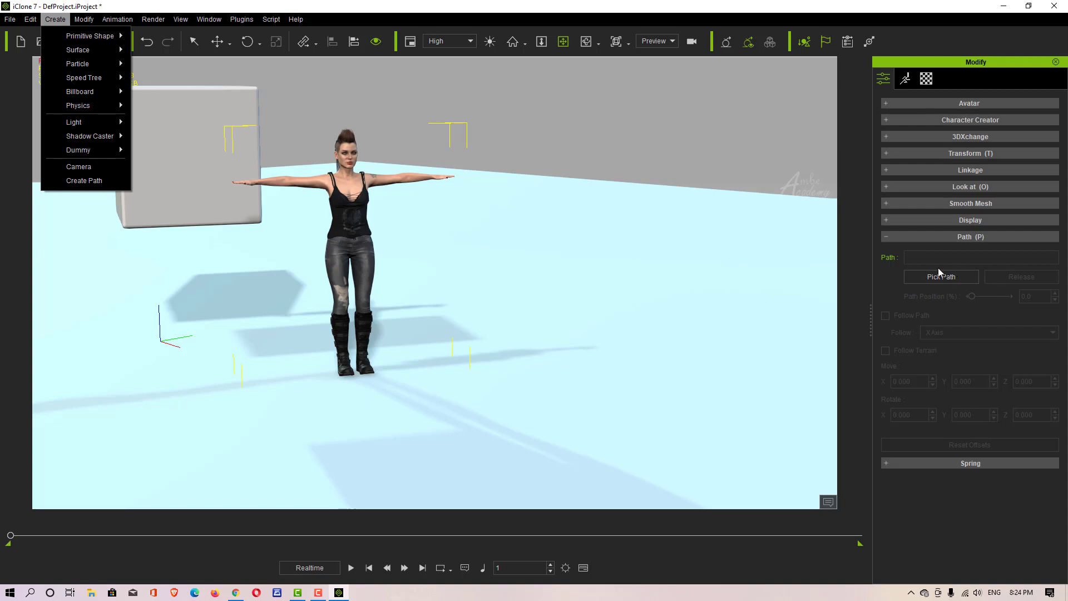
click(86, 182)
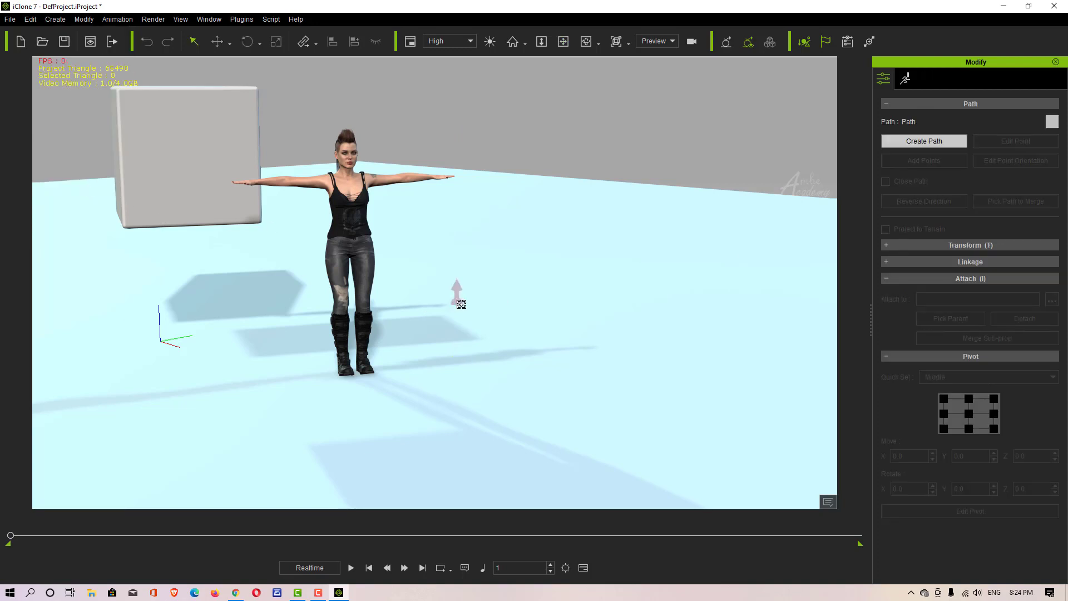
click(468, 296)
click(699, 292)
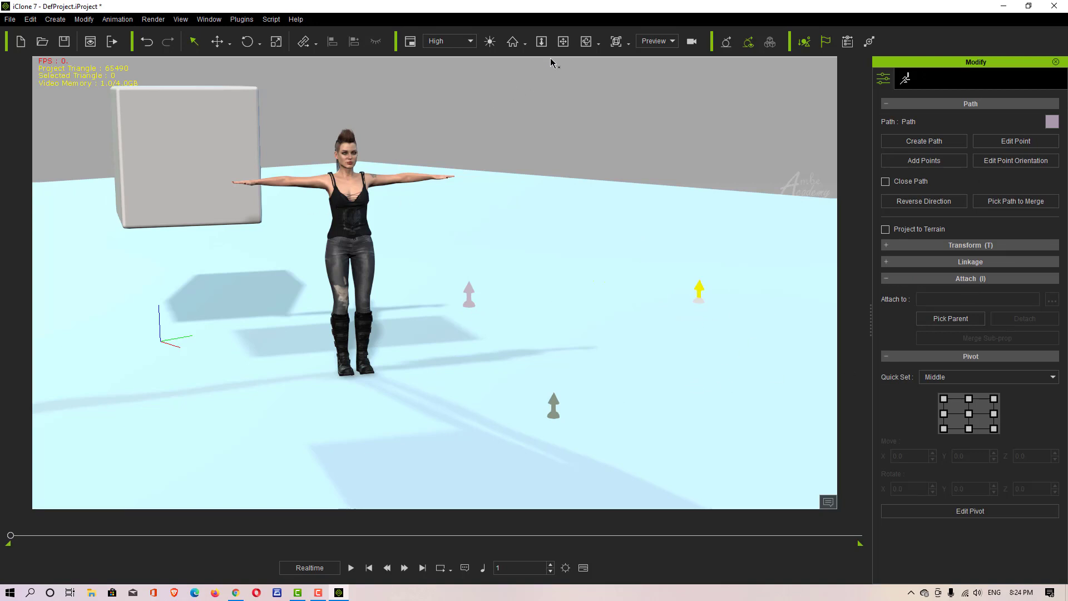
- Attach the avatar to the new path at its starting point, and collapse the Path settings
click(352, 195)
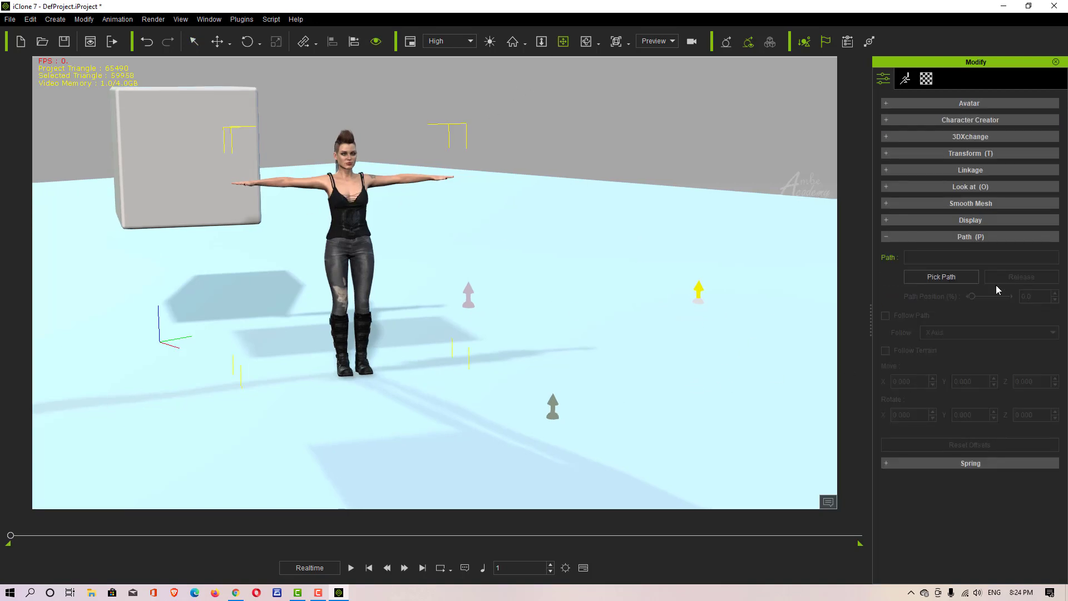
click(951, 276)
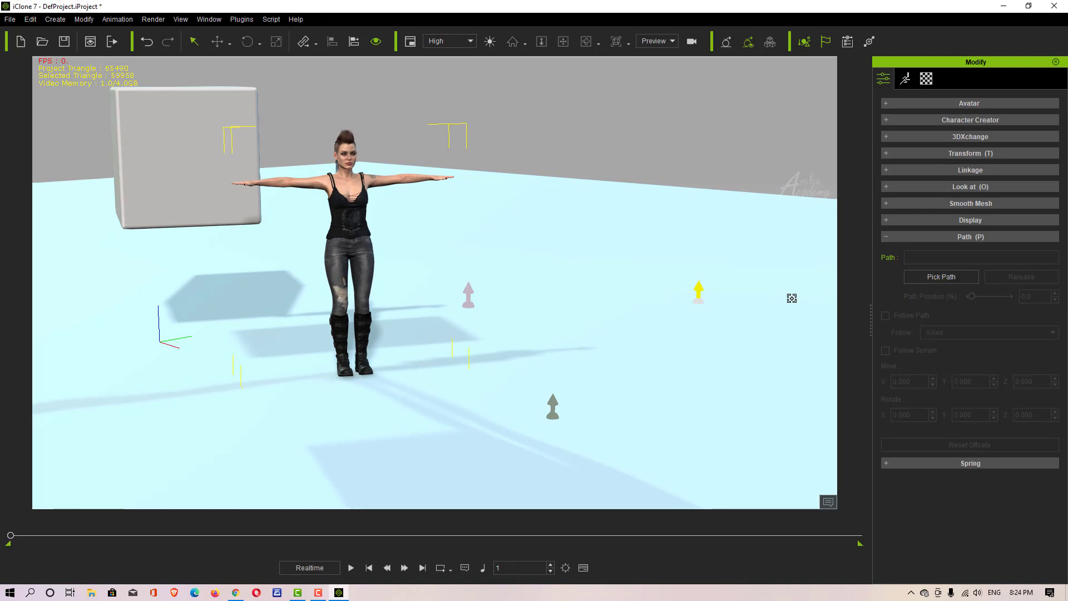
click(468, 301)
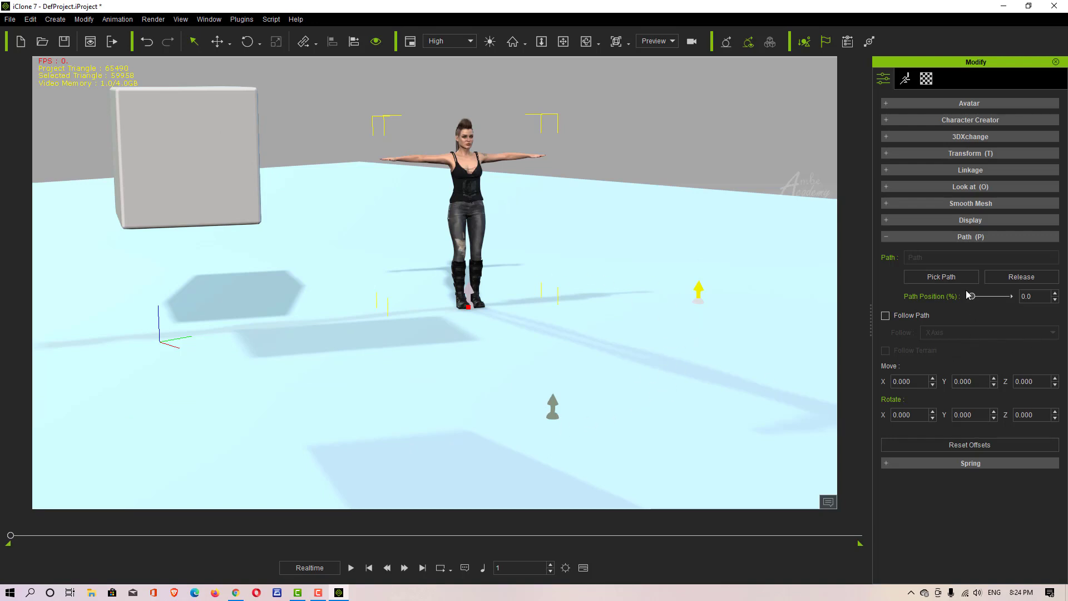
click(895, 239)
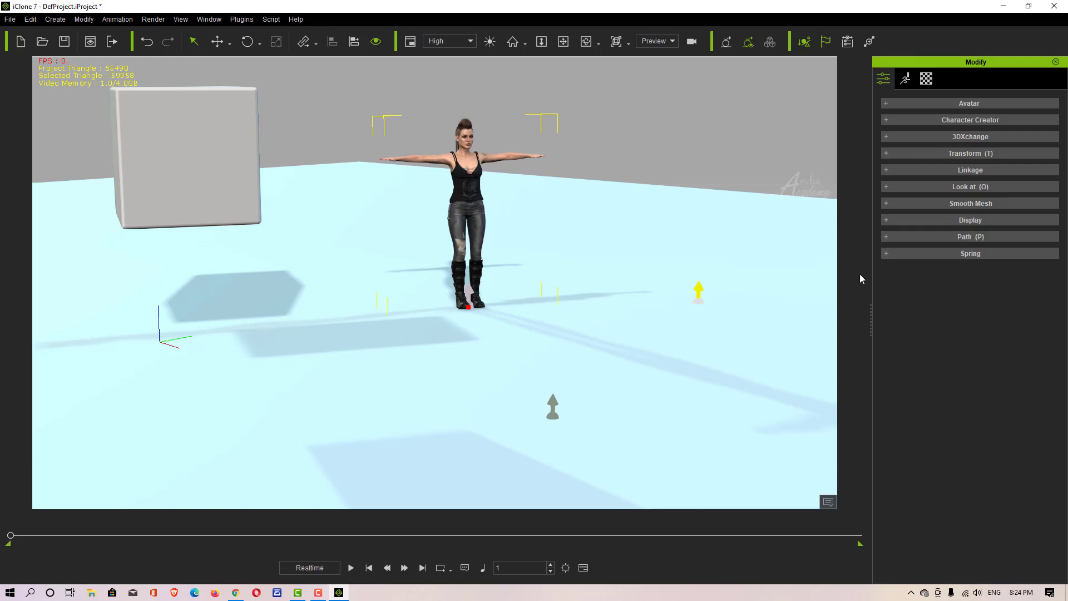
- Toggle the avatar's CC_Base_Spine02 spring, leave it activated, and lower its Mass to 5.76 and Strength to 5.58
click(884, 256)
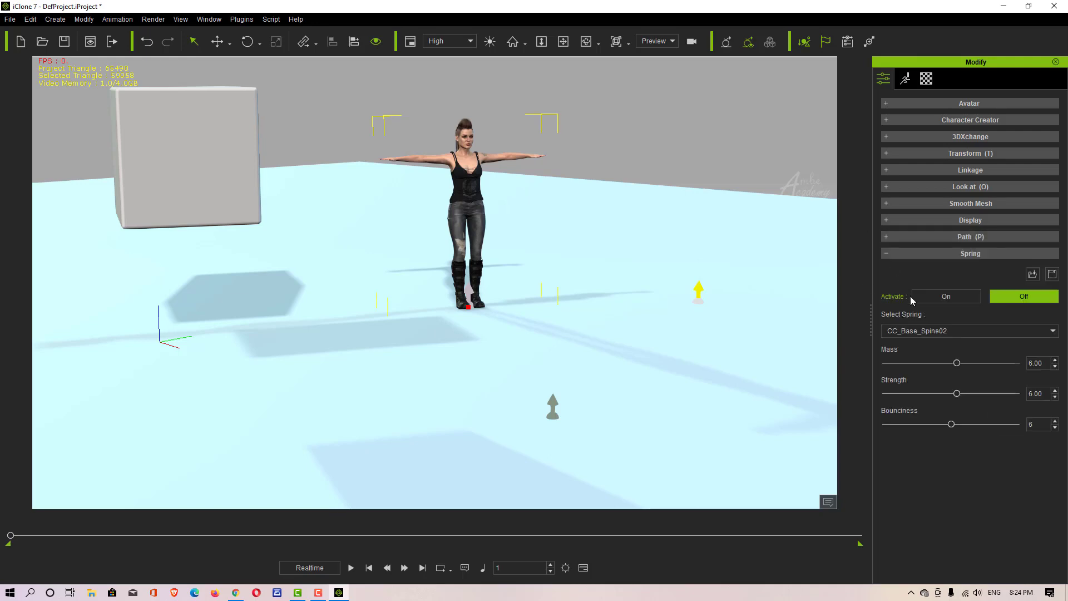
click(939, 297)
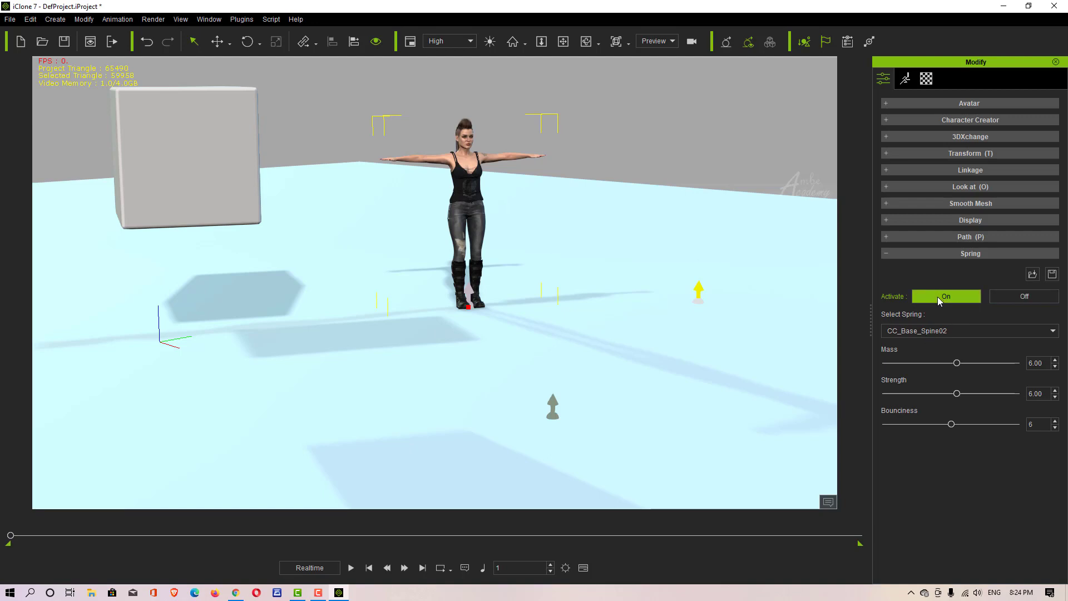
click(1015, 298)
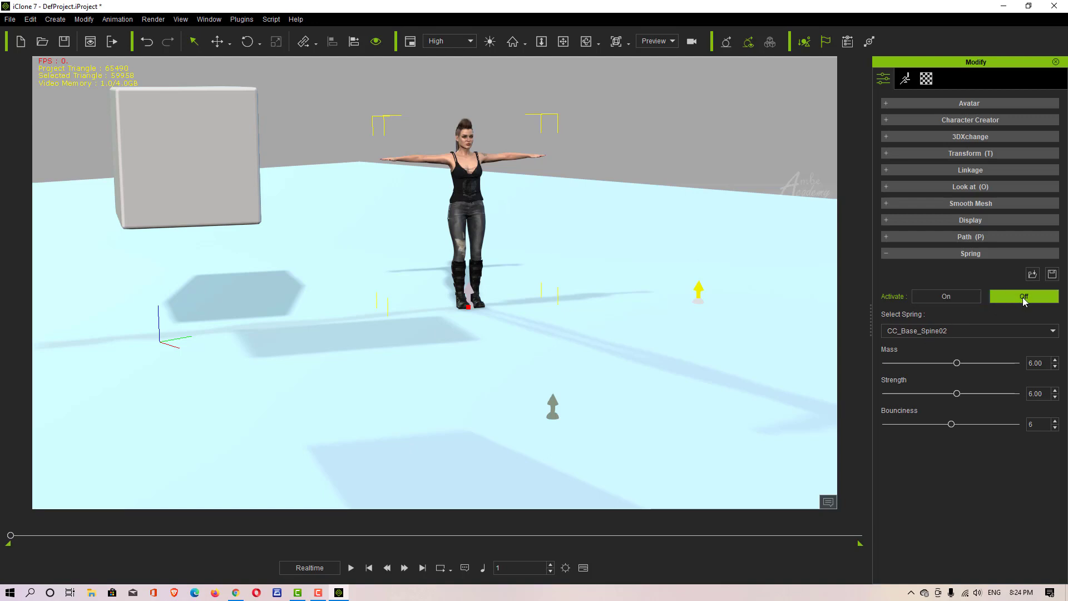
click(970, 332)
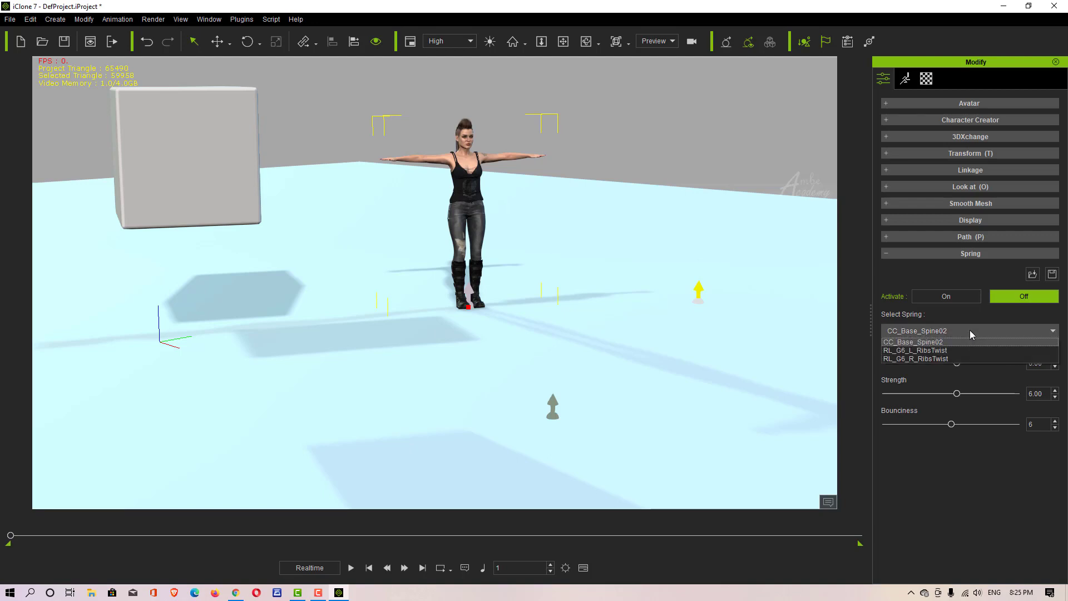
click(995, 476)
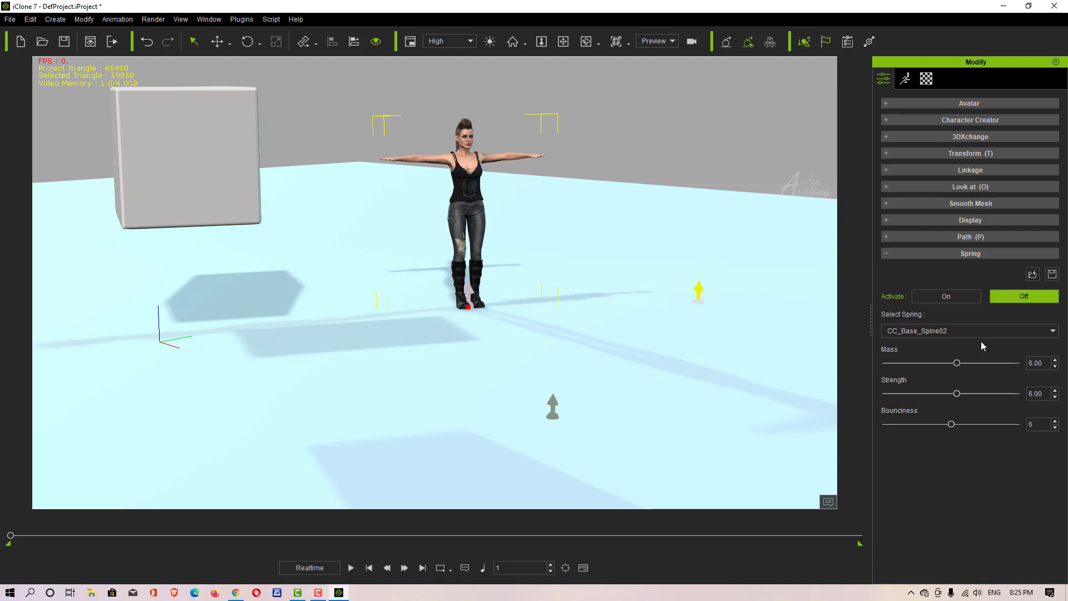
click(951, 294)
drag(962, 368, 913, 365)
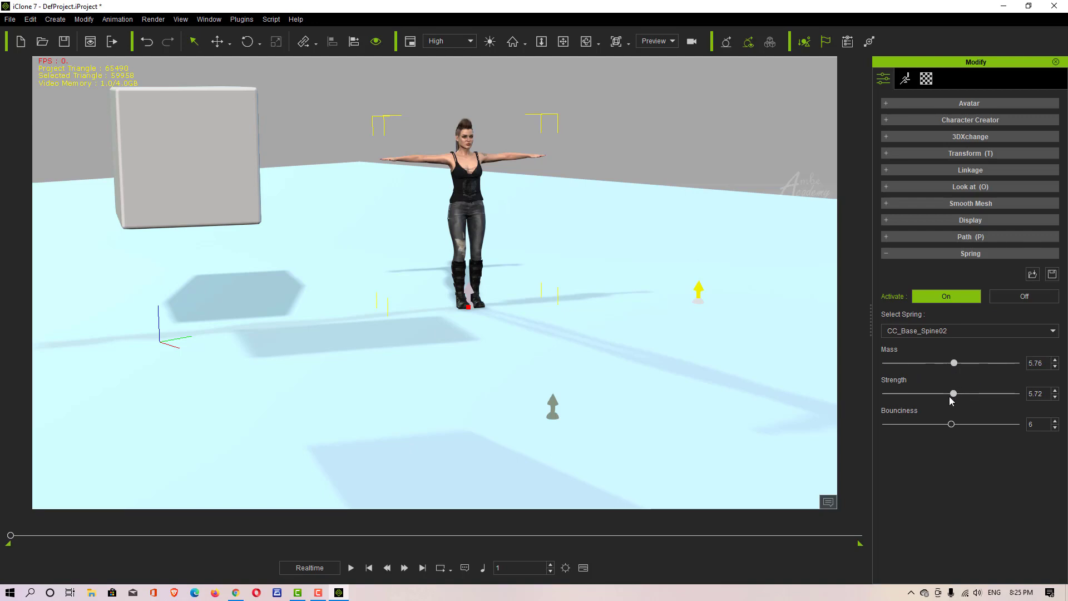
- Release the avatar from the path, bring it back into full view, and collapse the Path settings
click(906, 239)
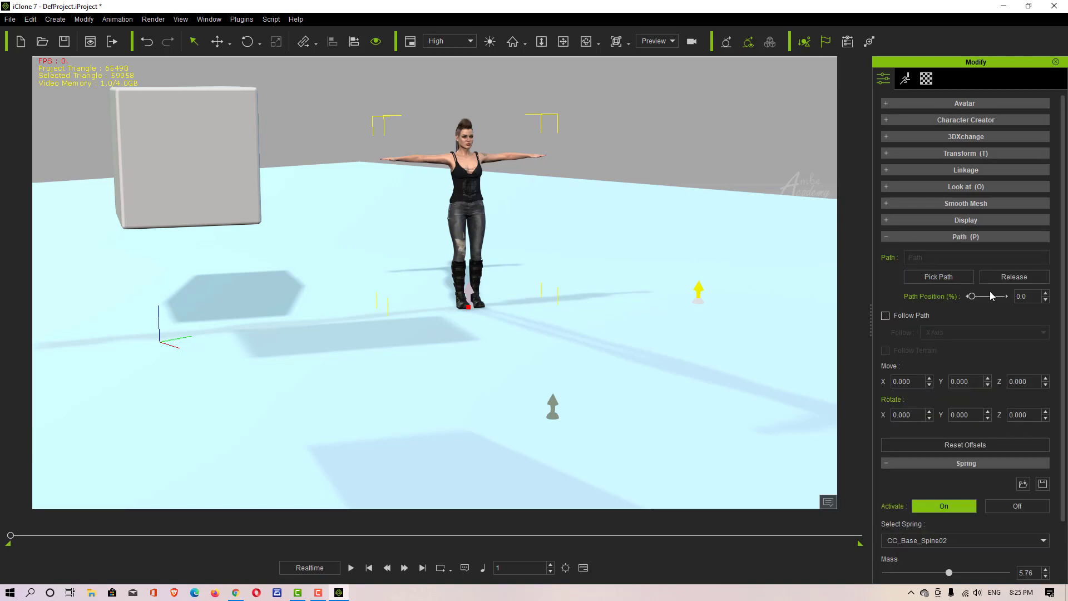
click(1013, 276)
scroll(327, 273, up, 3)
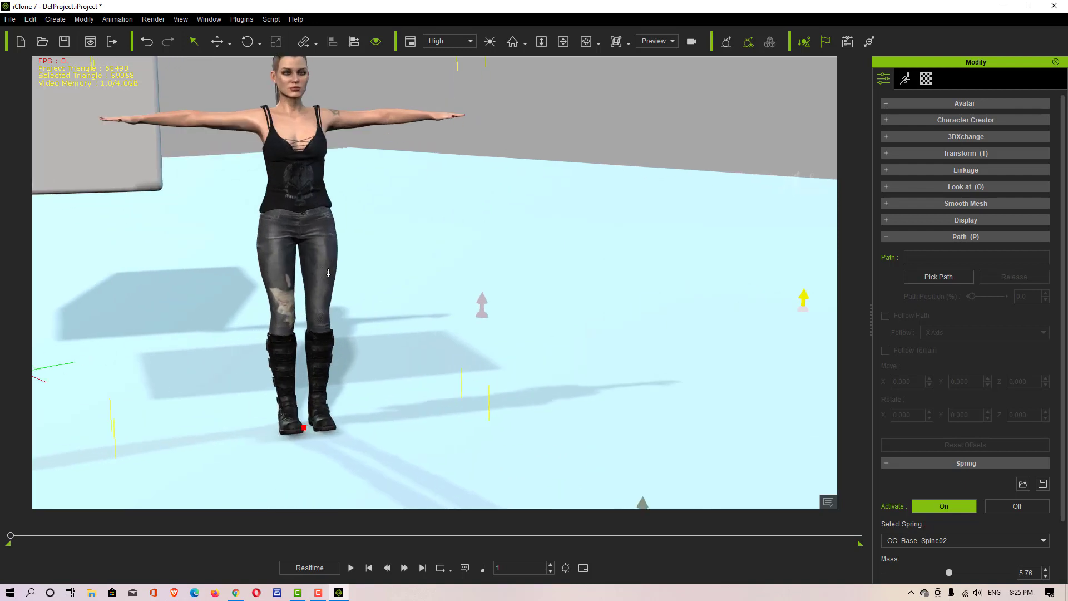
click(562, 41)
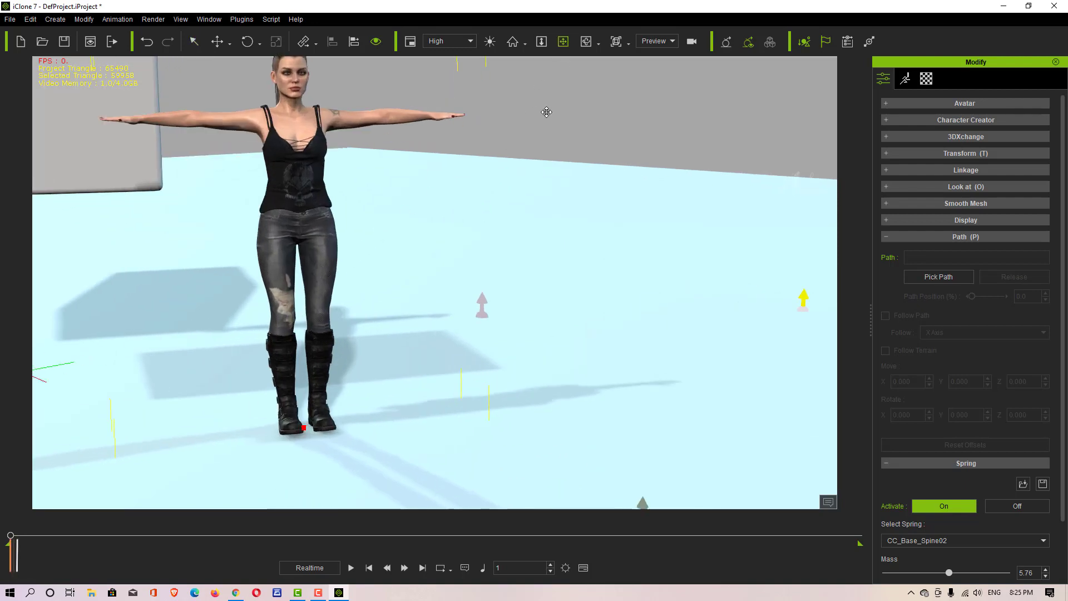
drag(546, 111, 698, 348)
click(902, 236)
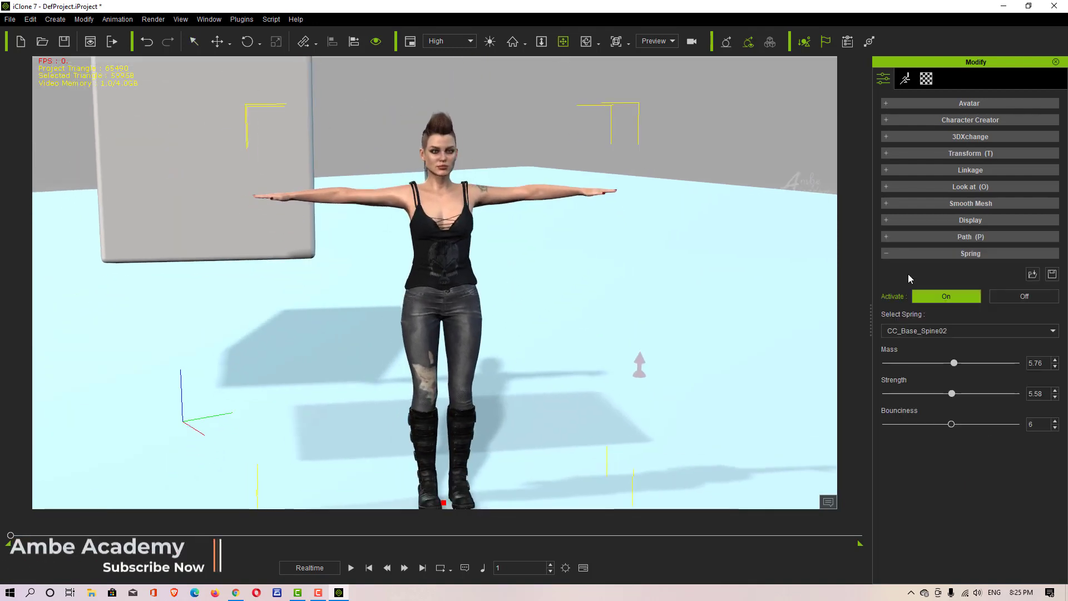
- Select the RL_G6_L_RibsTwist spring, adjust its Mass slightly, and lower its Strength to 4.11
click(930, 330)
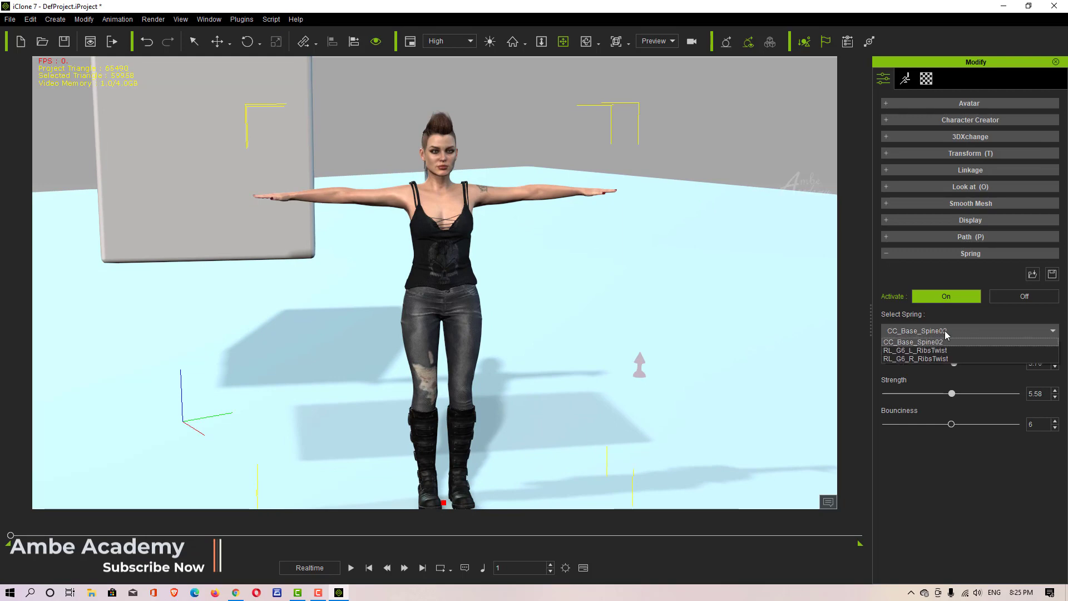
click(949, 350)
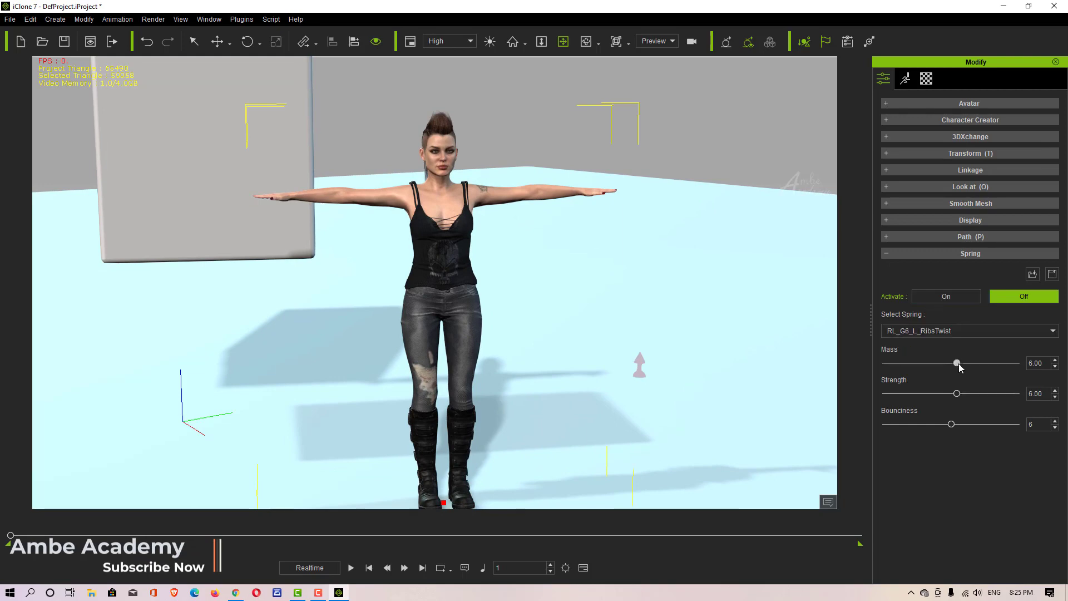
drag(959, 363, 936, 399)
- Select the RL_G6_R_RibsTwist spring, try switching its activation on and back off, and collapse the Spring settings
click(946, 330)
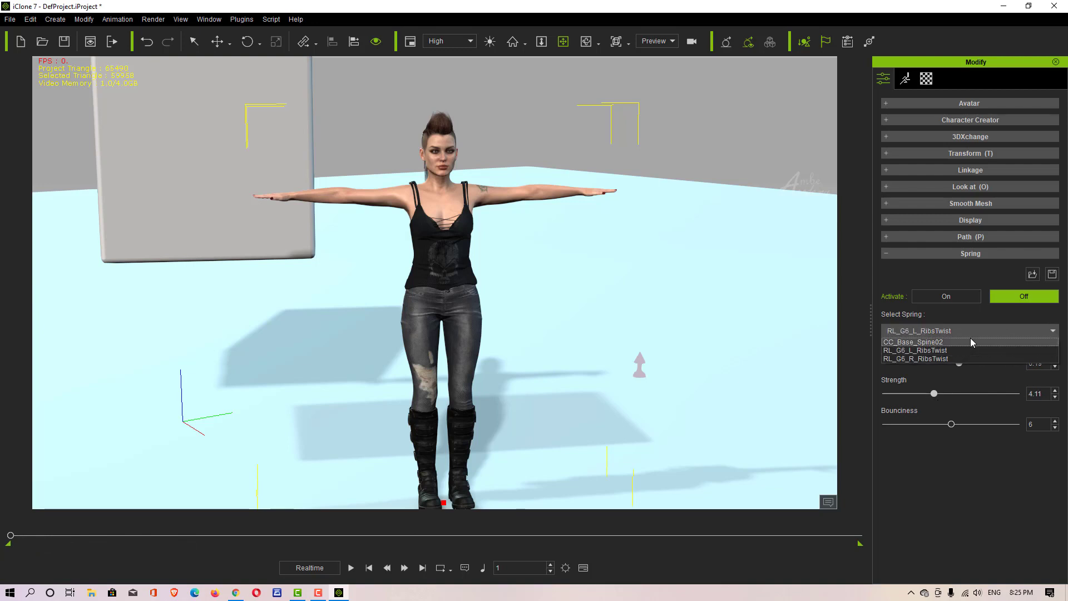
click(933, 358)
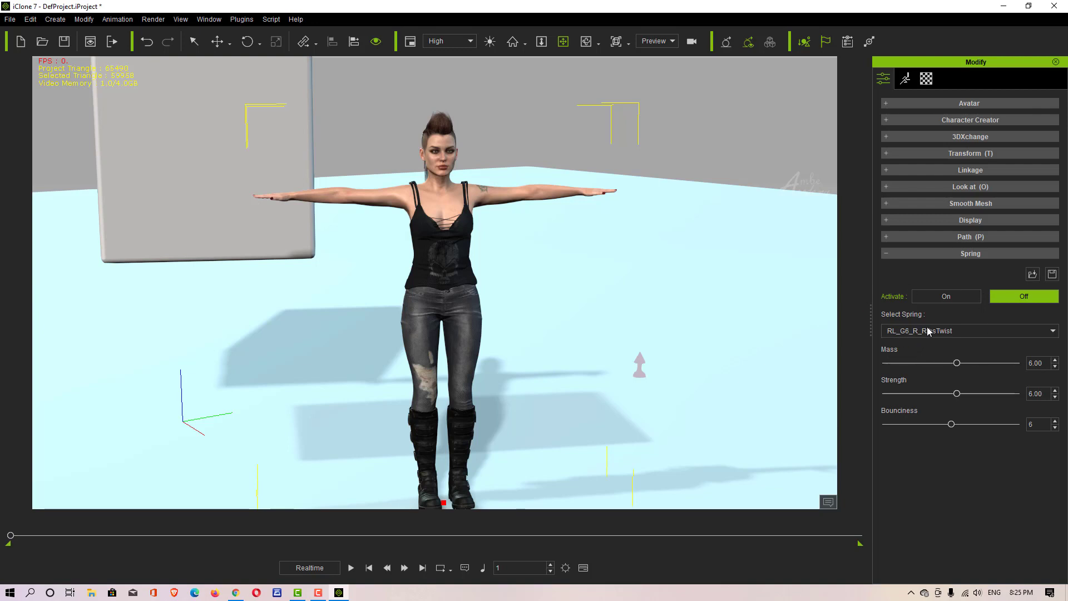
click(927, 331)
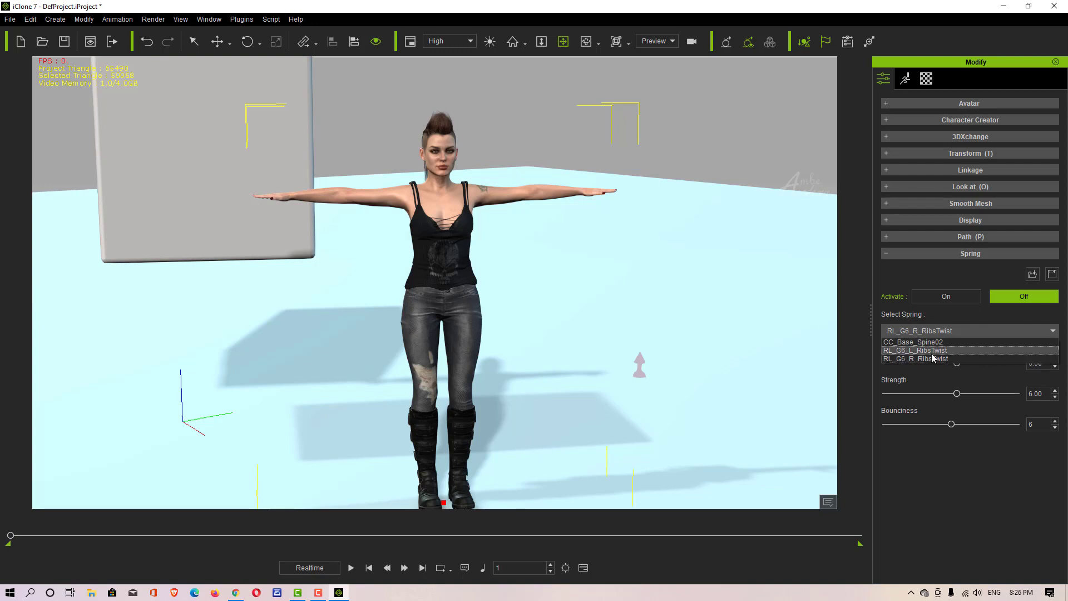
click(952, 301)
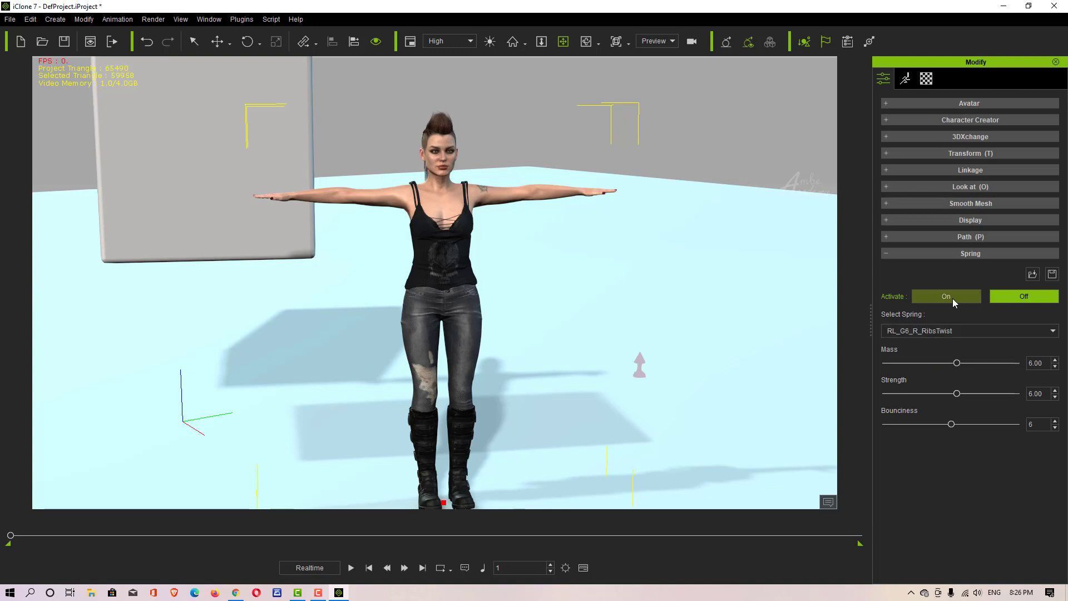
click(959, 300)
click(1026, 297)
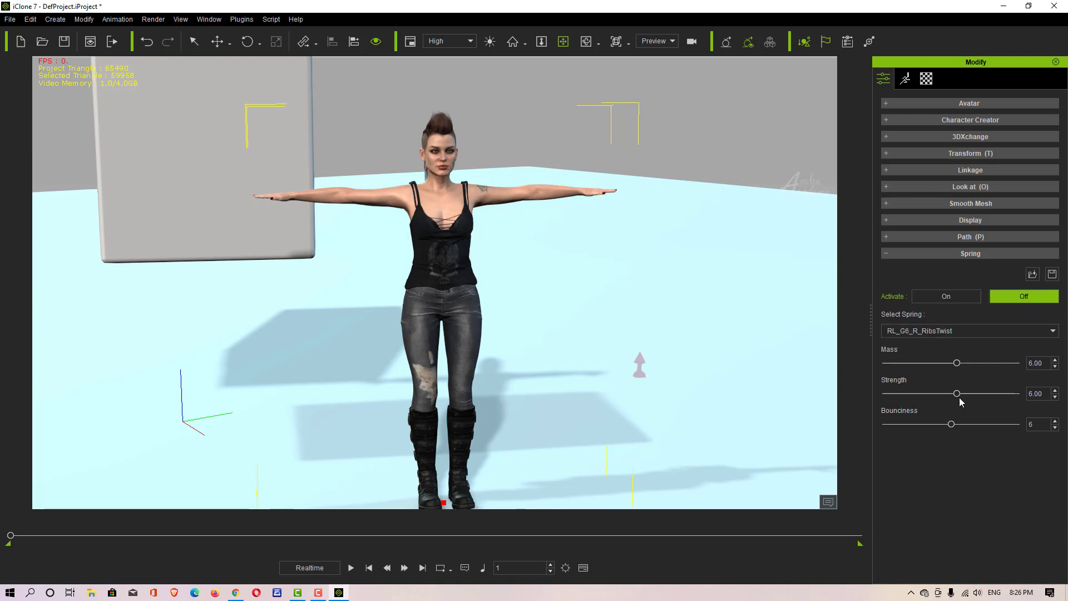
click(900, 254)
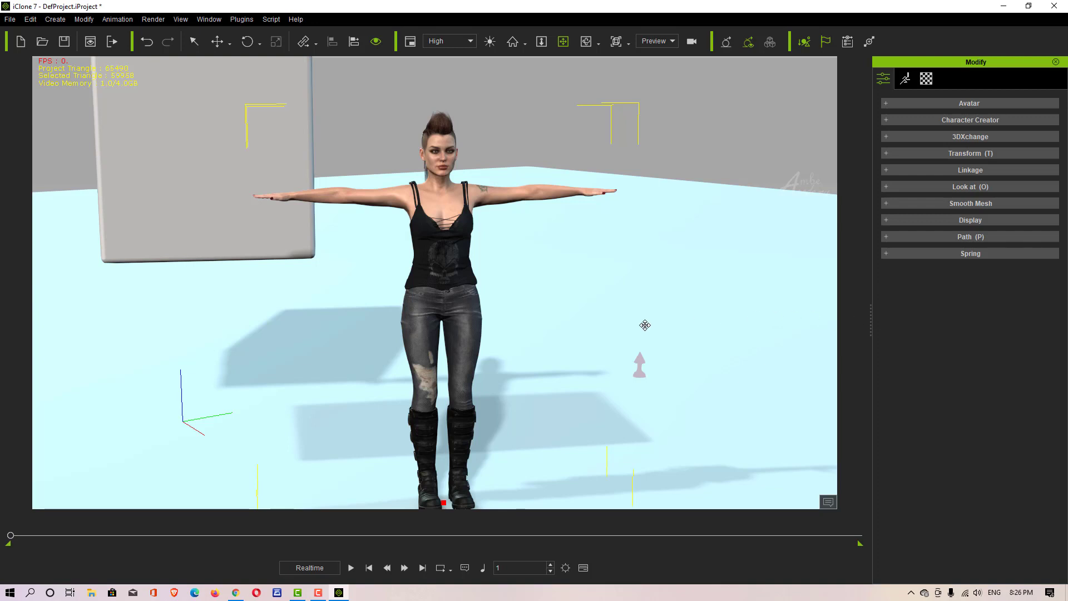
- Review the avatar's motion and facial animation options, lower Viseme Strength to 91, and return to the general modification settings
click(904, 83)
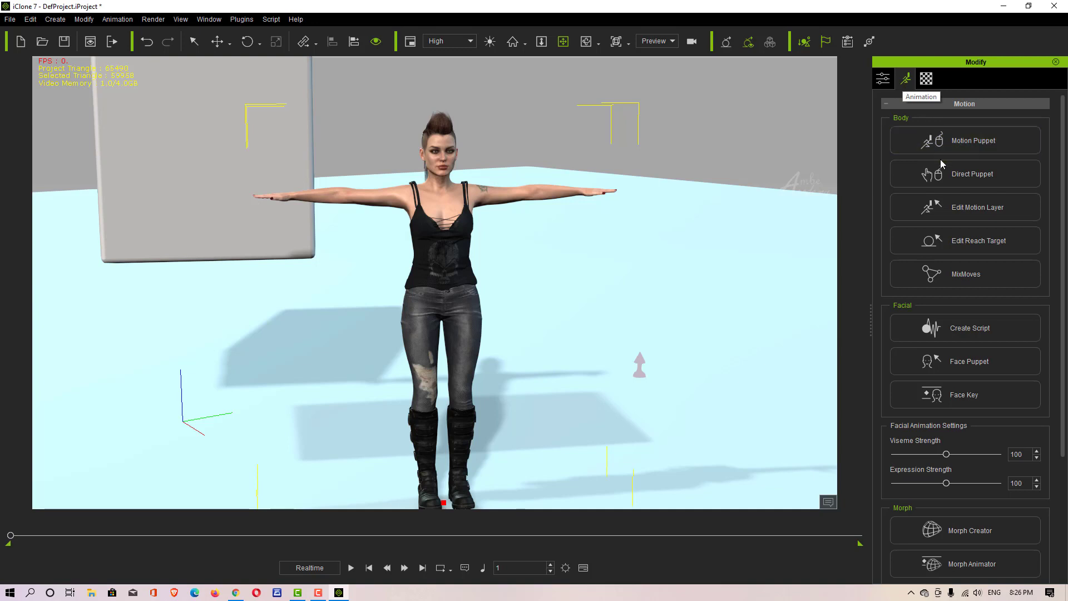
scroll(980, 426, down, 5)
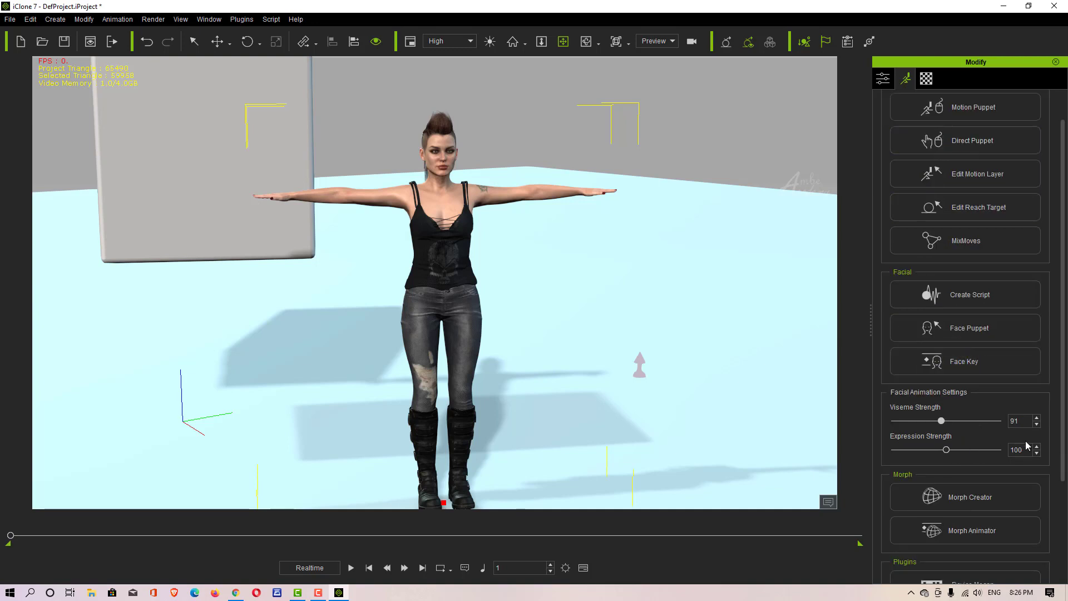
scroll(1026, 440, up, 2)
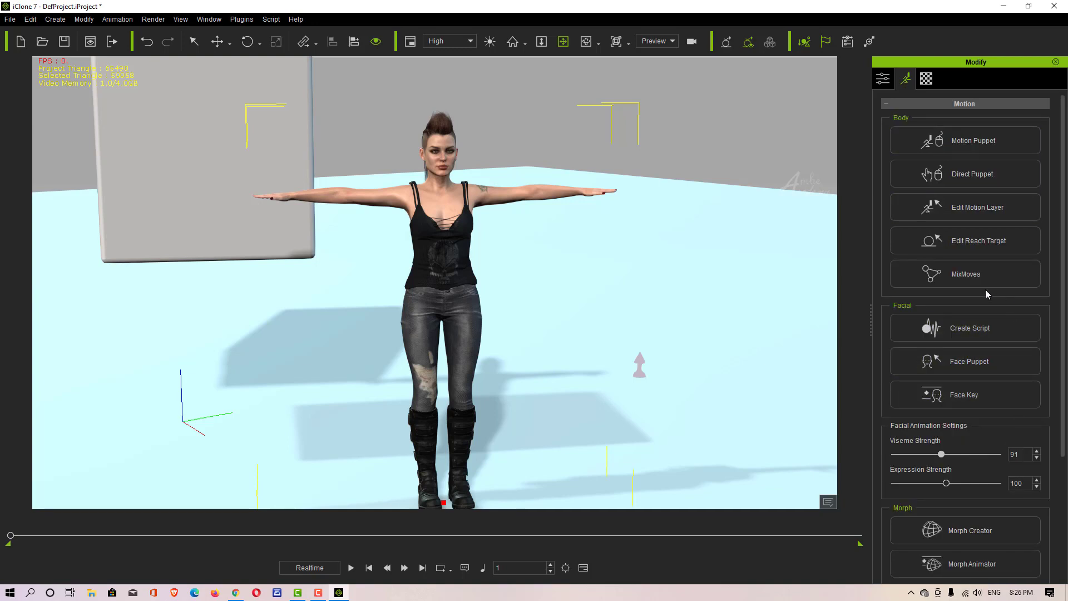
click(883, 78)
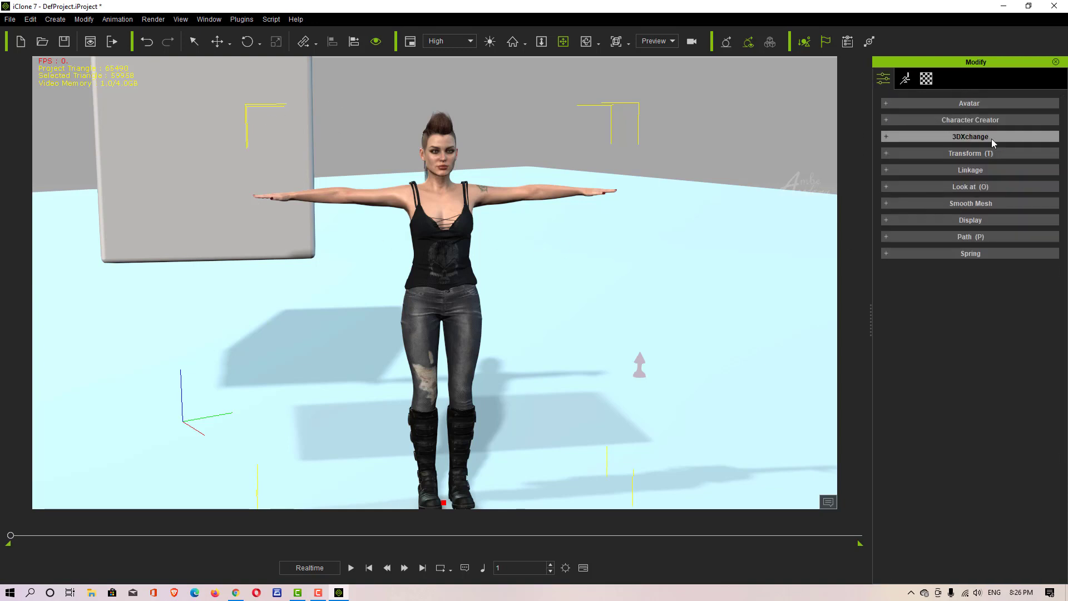
- Select the box prop behind the avatar to show its modification settings
middle_drag(451, 249, 495, 273)
right_drag(494, 272, 658, 249)
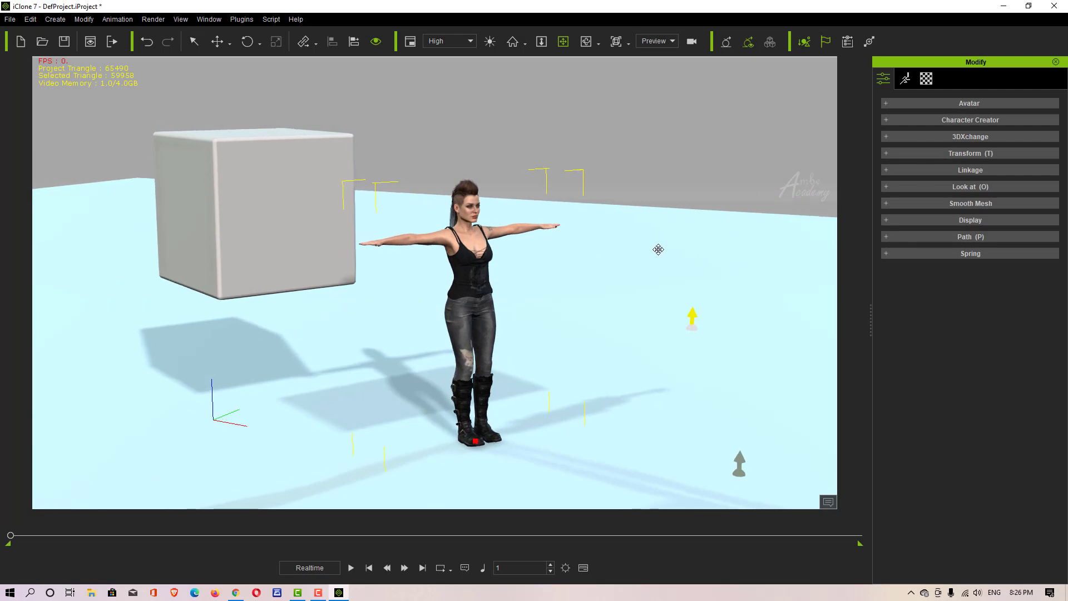
click(229, 170)
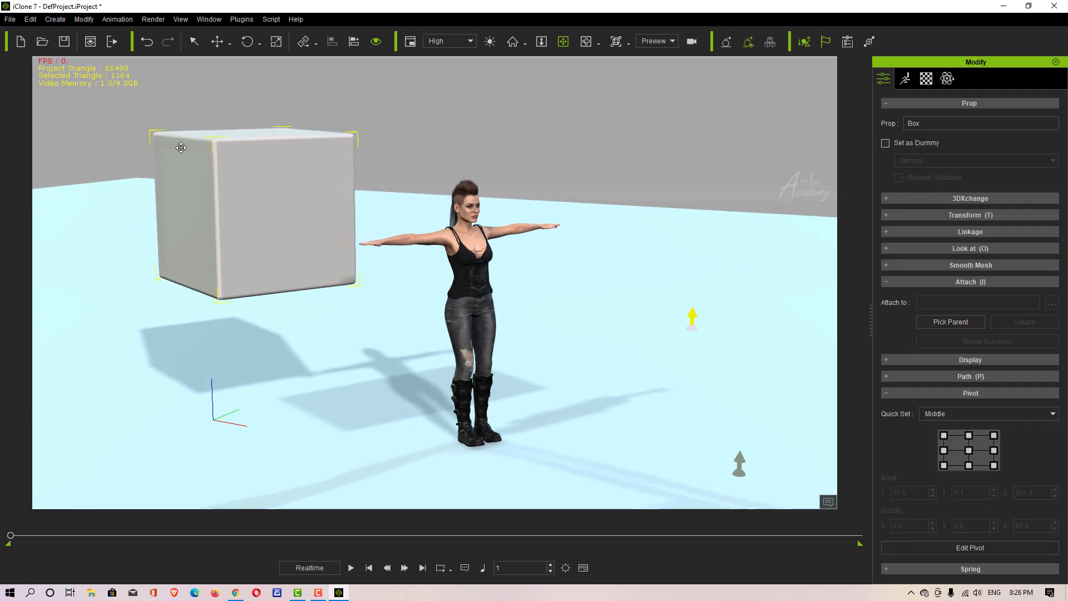
- Collapse the box prop's Prop, Attach and Pivot settings so that only the section headings remain
click(894, 105)
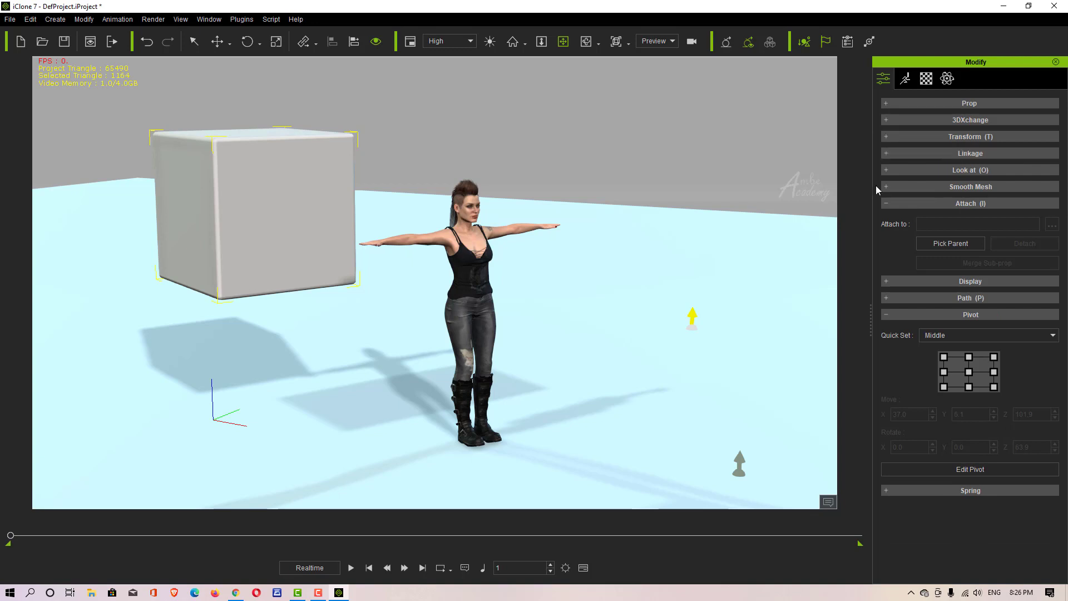
click(891, 203)
click(887, 254)
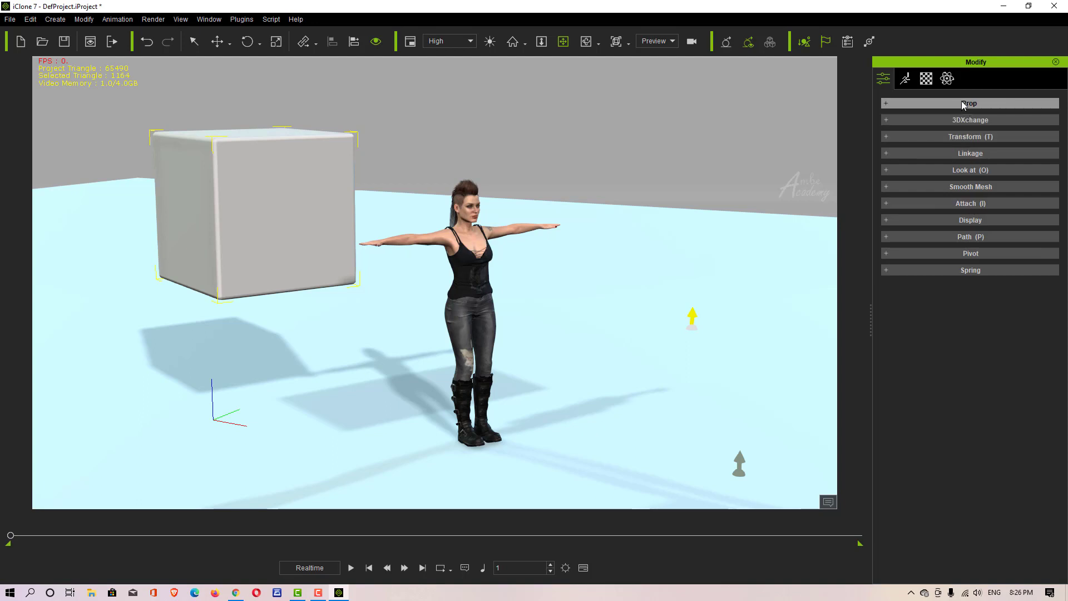
- Select the avatar and then the box again to compare the modification sections offered for each
click(476, 277)
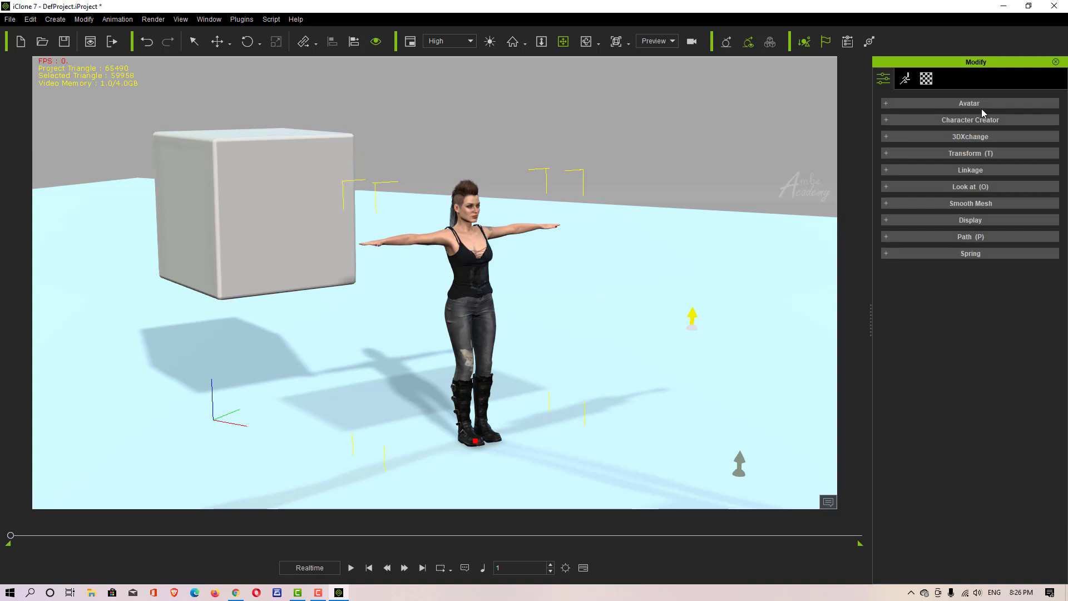
click(270, 202)
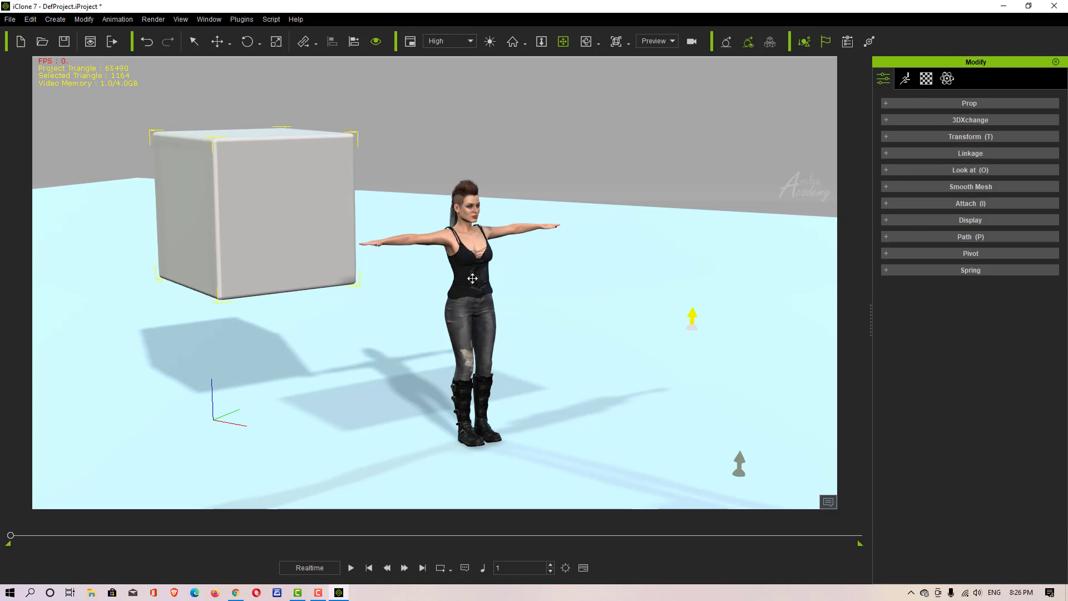
mouse_move(472, 278)
right_down()
mouse_move(400, 303)
mouse_move(439, 289)
mouse_move(473, 294)
right_up()
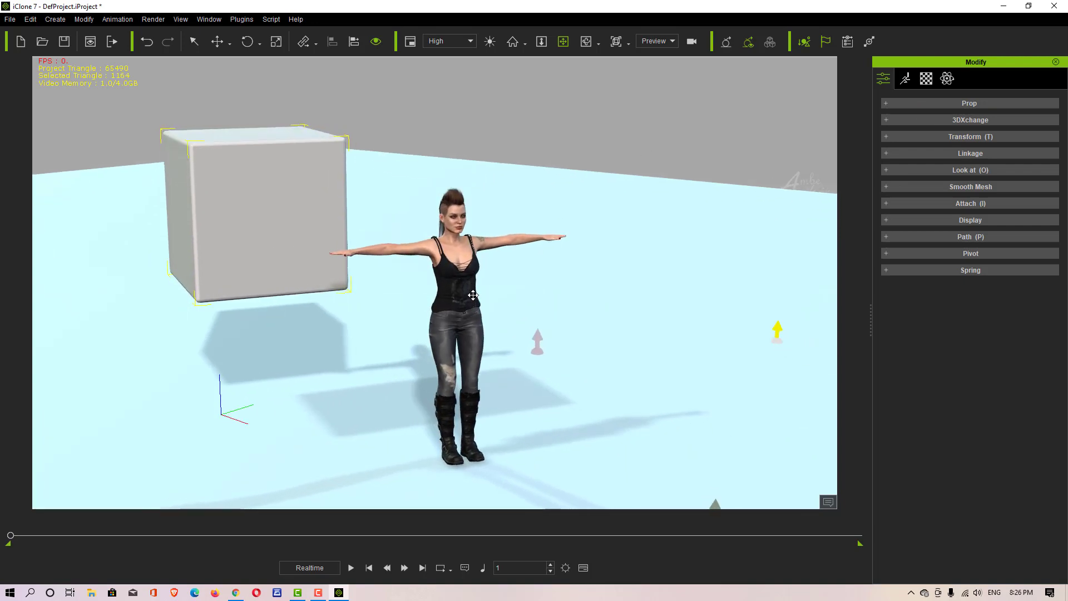
middle_drag(473, 294, 460, 281)
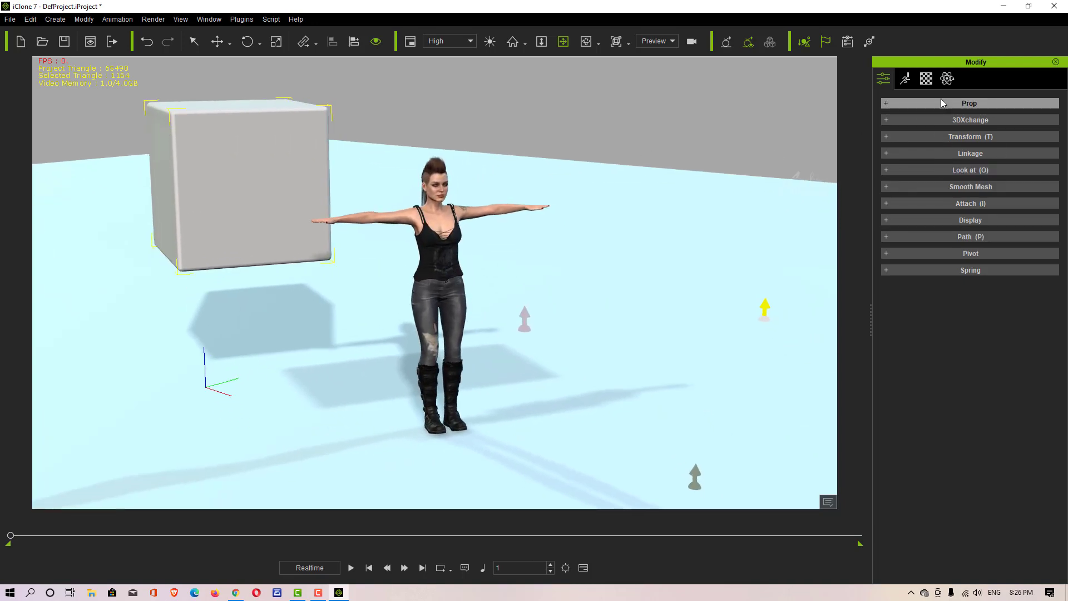
- Select the avatar, examine its body motion, facial, morph and plugin animation options, and return to its general modification settings
click(449, 240)
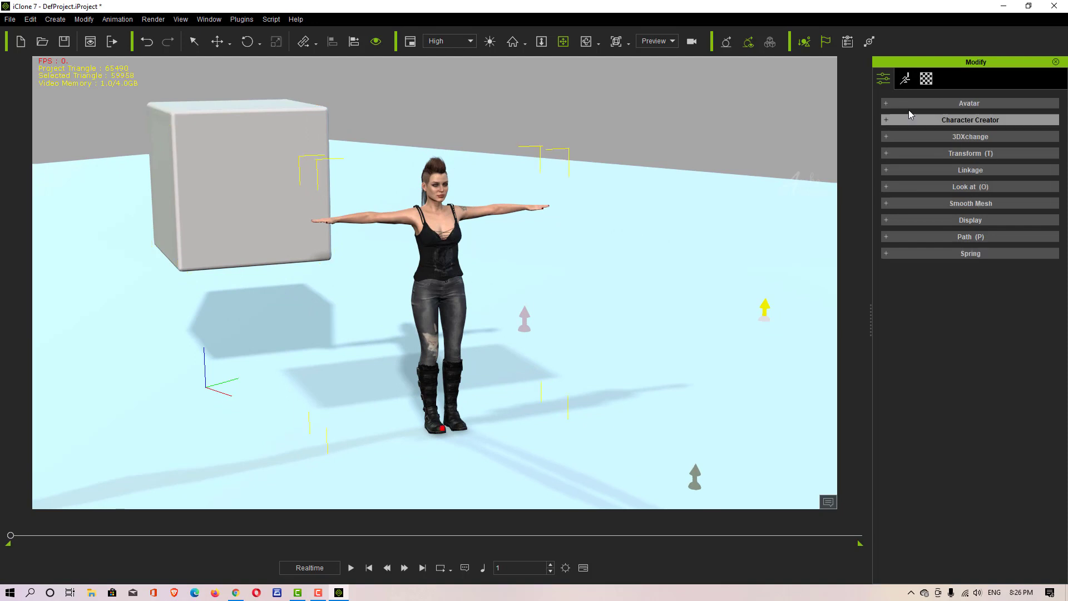
click(909, 78)
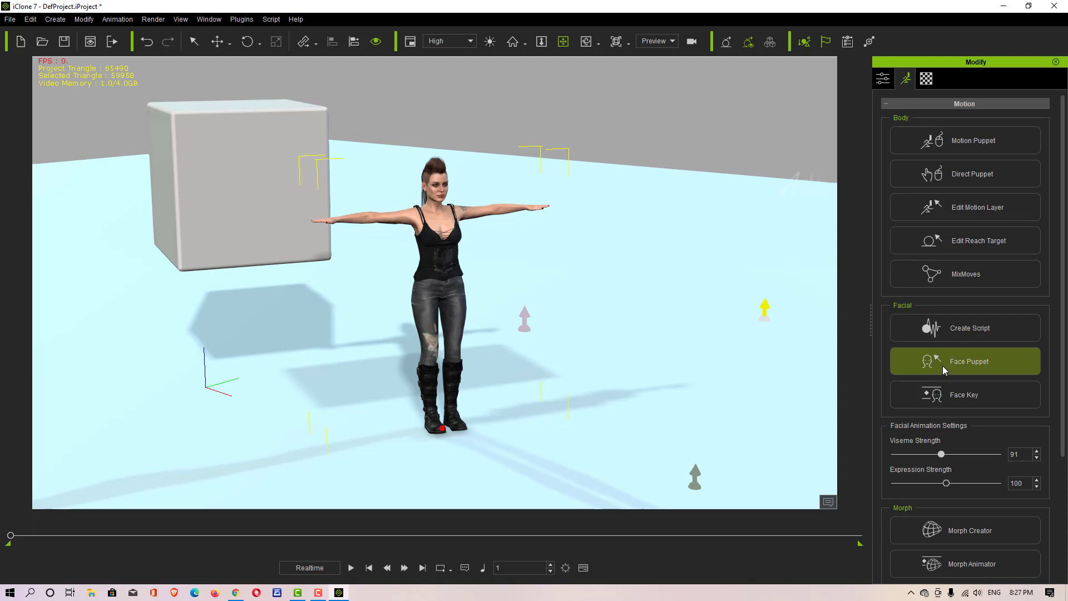
scroll(946, 278, down, 3)
scroll(962, 261, up, 3)
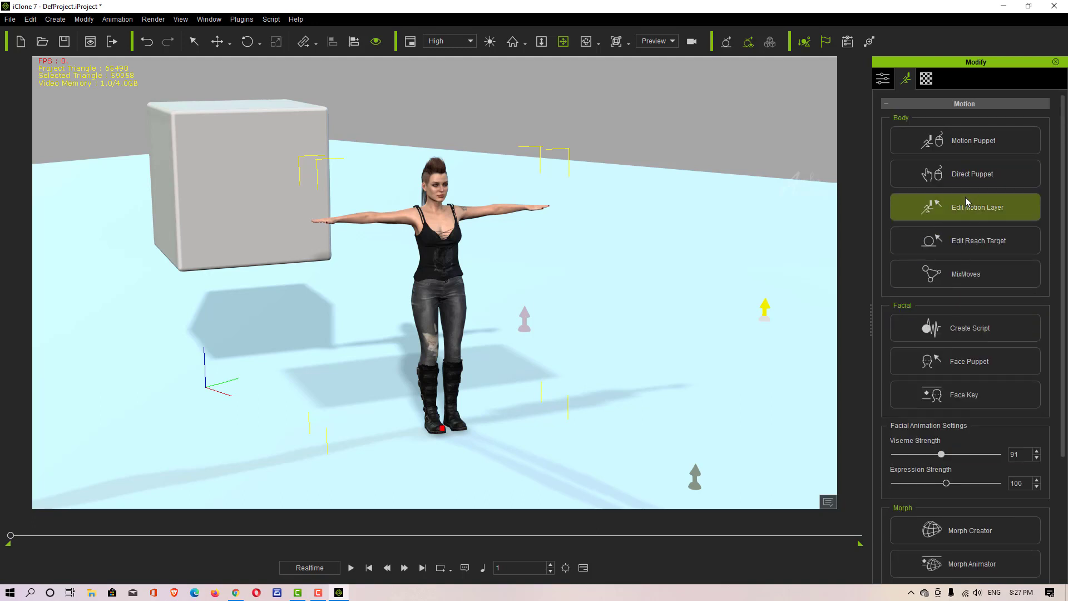
click(943, 106)
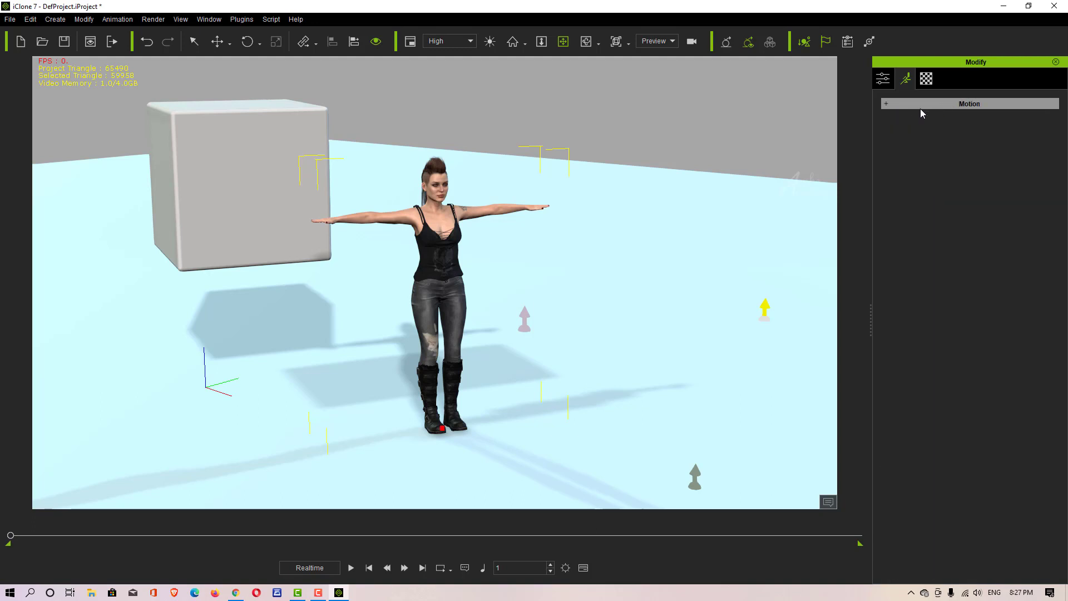
click(886, 105)
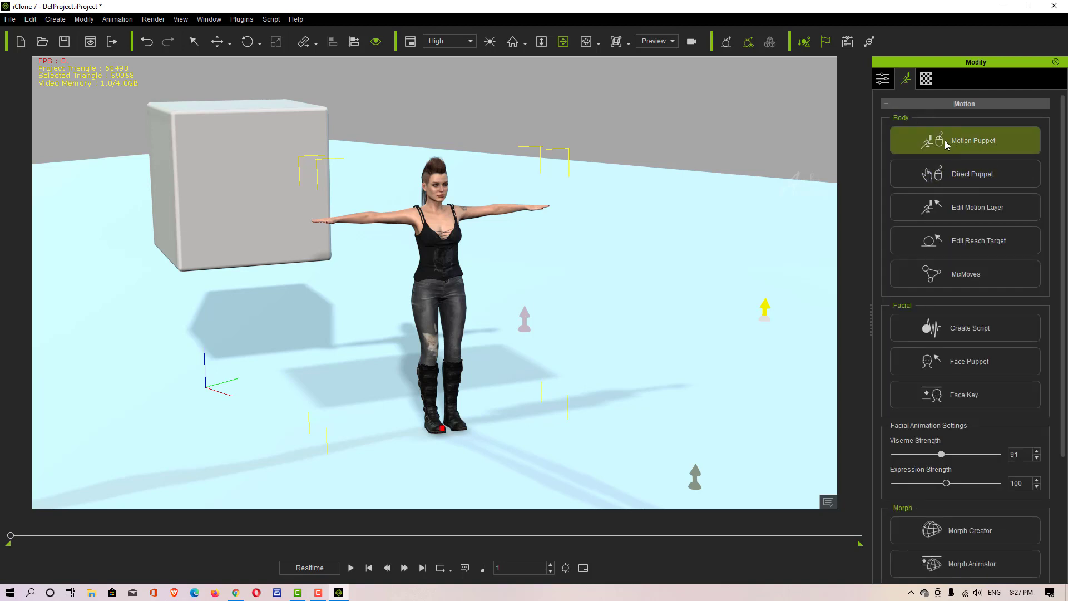
scroll(948, 345, down, 3)
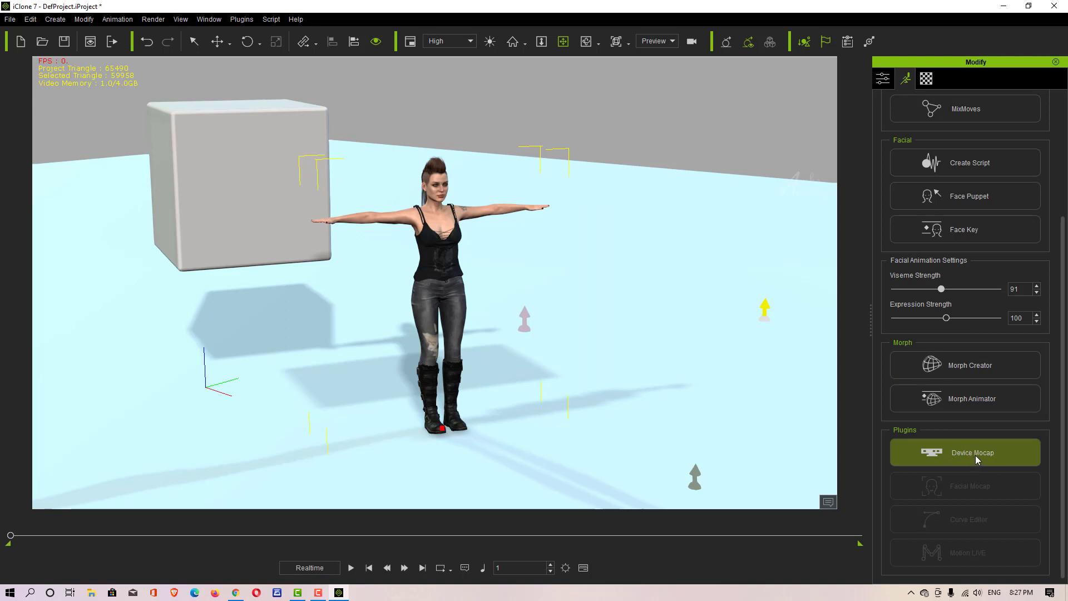
scroll(995, 382, up, 3)
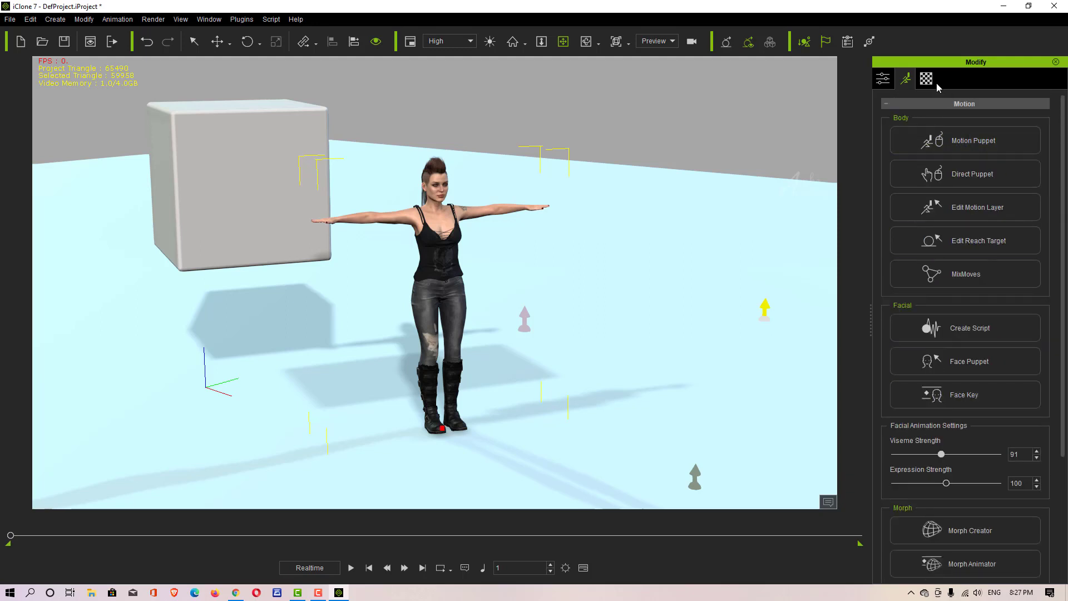
click(884, 78)
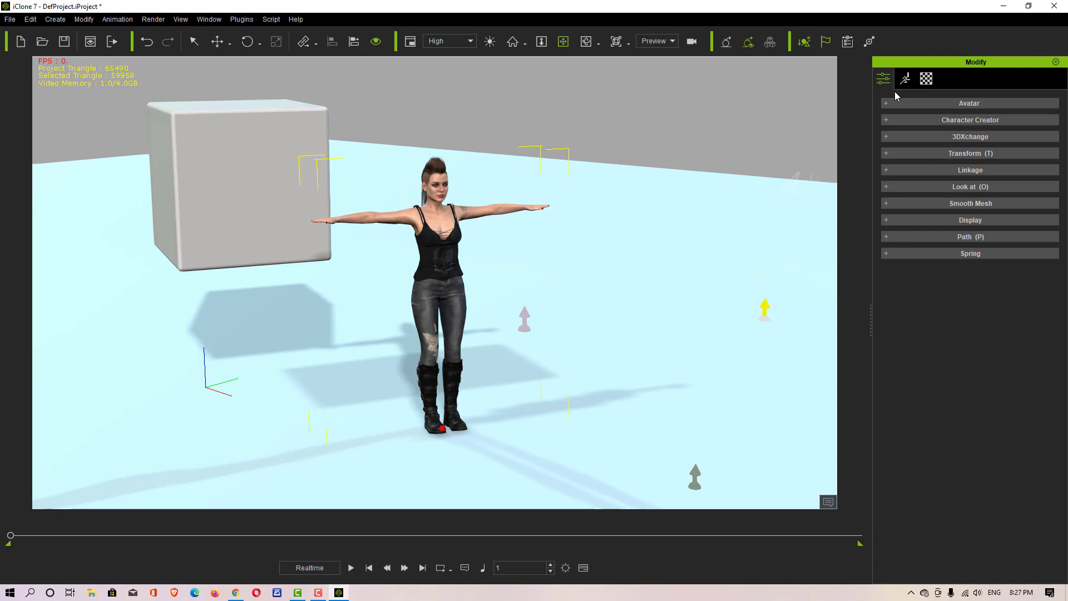
right_drag(567, 356, 362, 325)
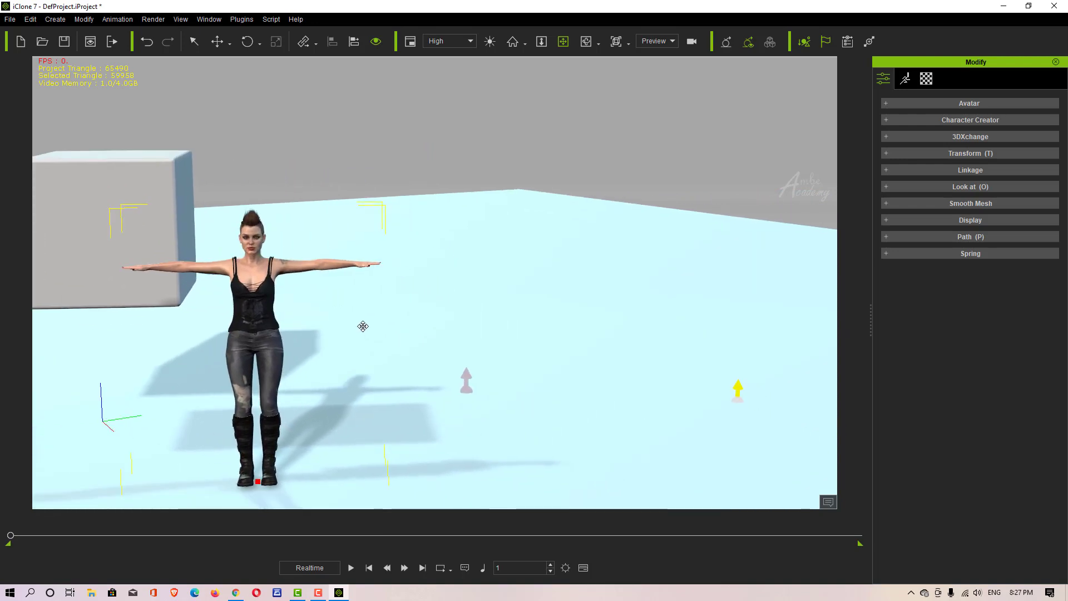